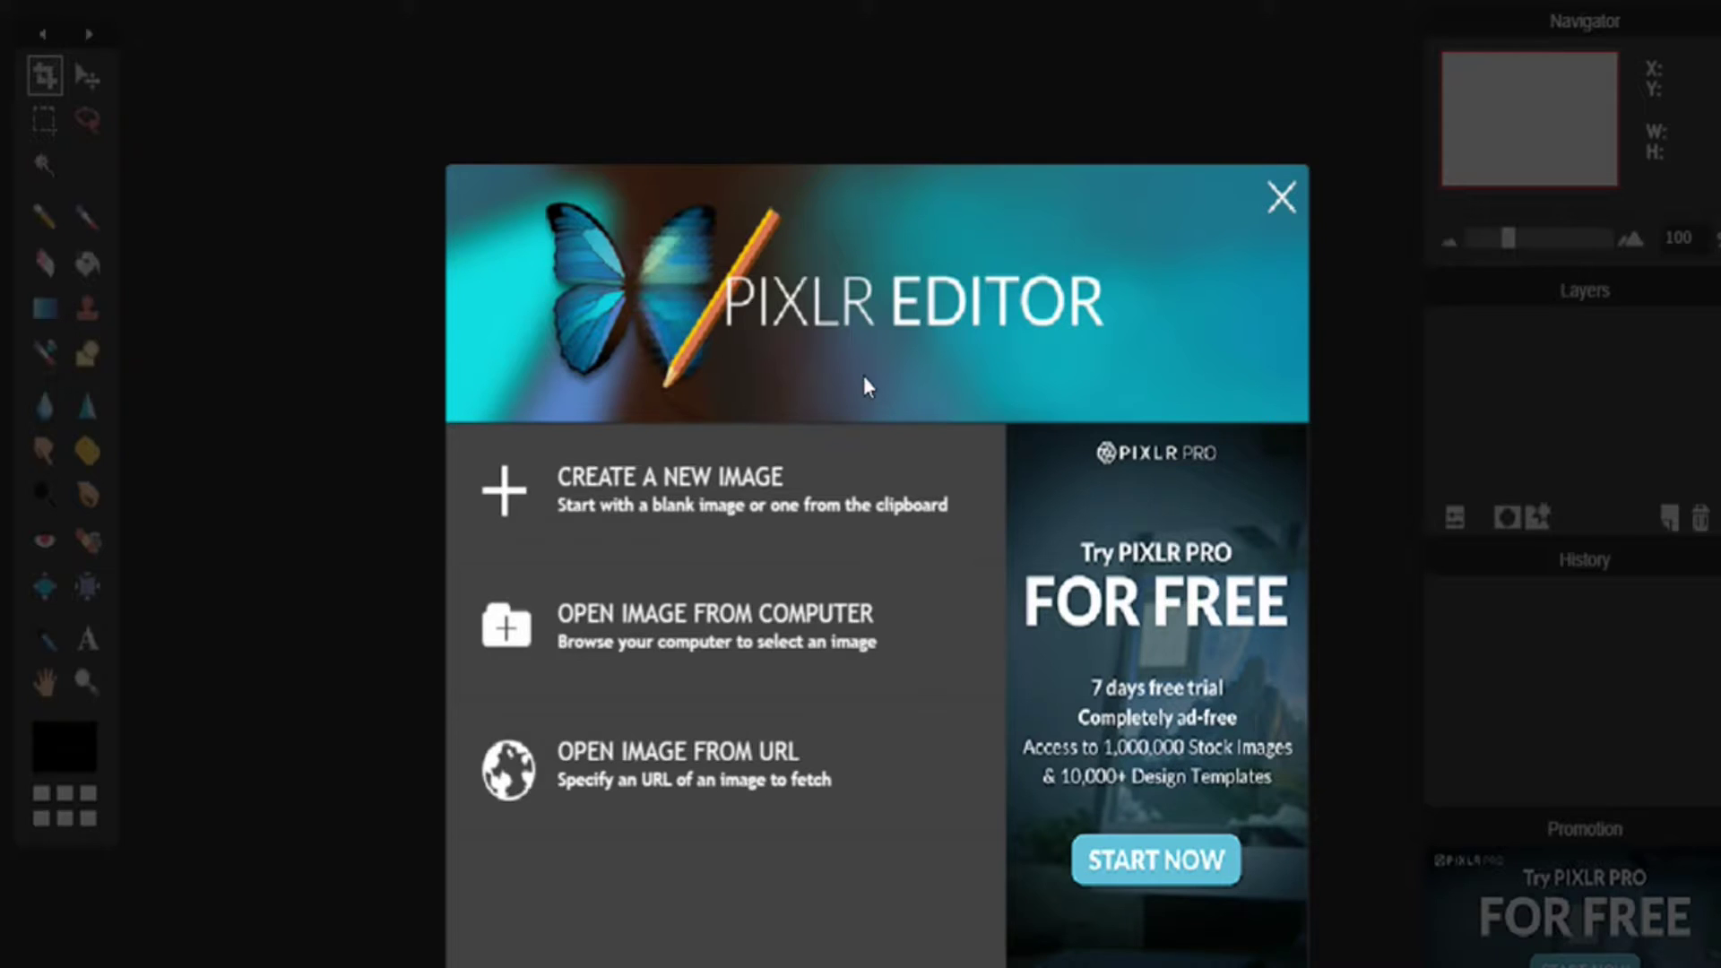
- Create a new blank 1920 x 1080 image and bring up the main colour picker
left_click(761, 442)
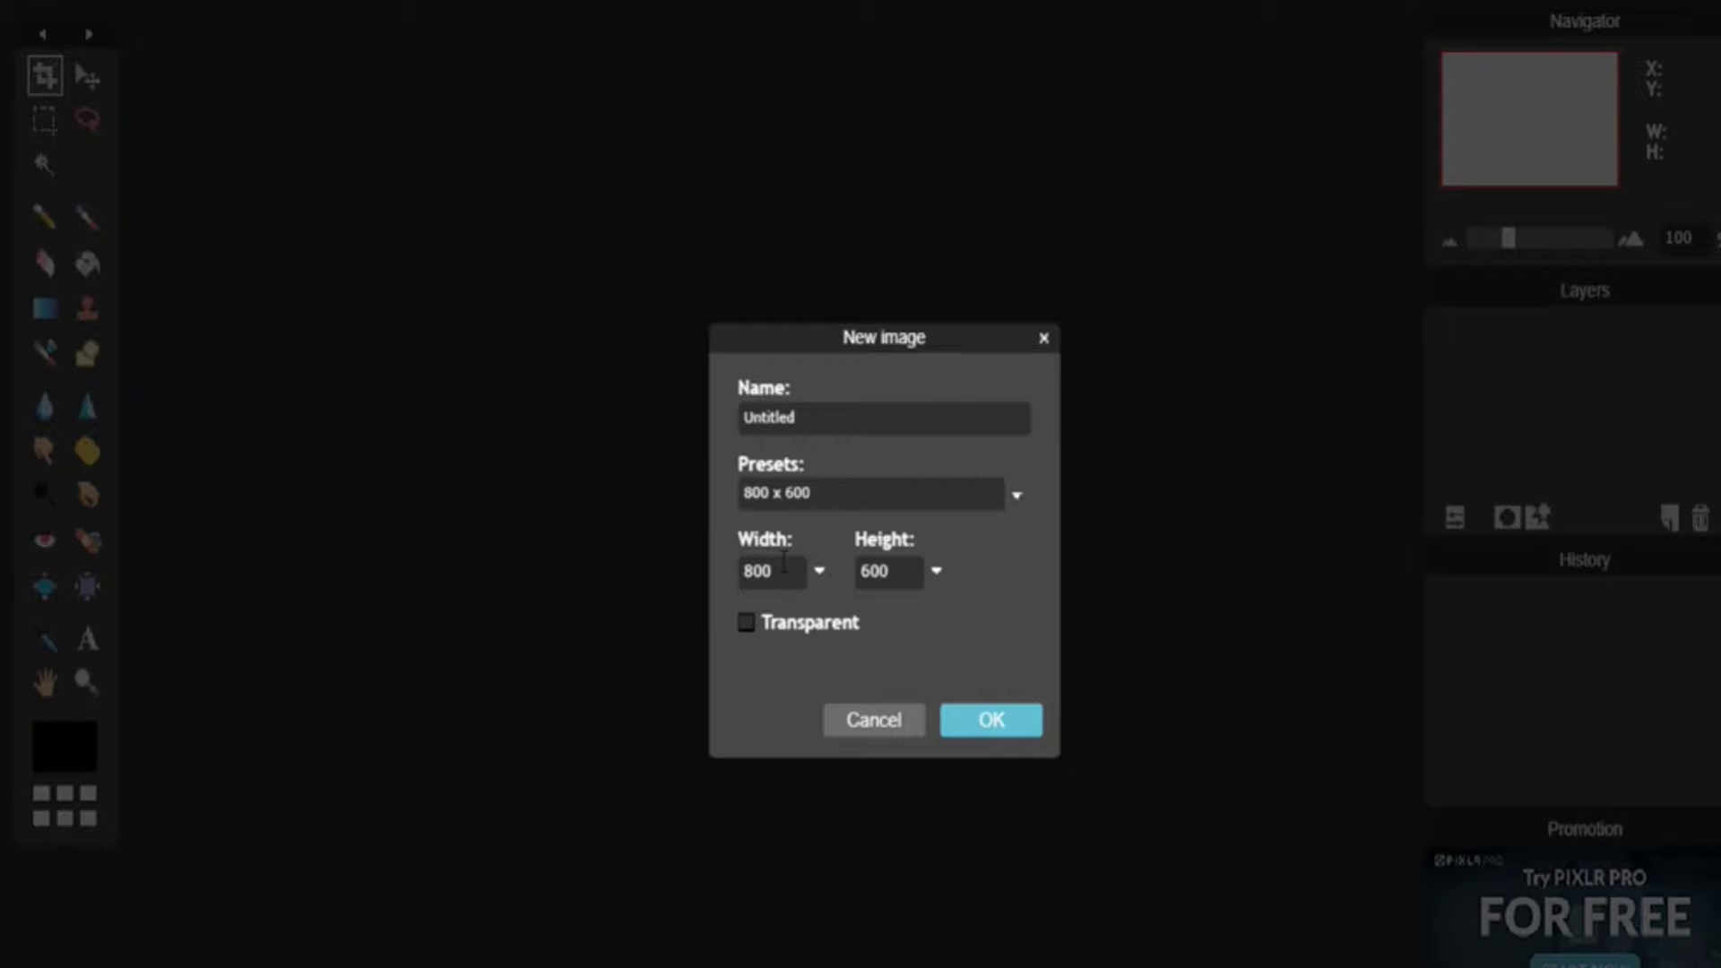
left_click(784, 562)
type("1920")
left_click(914, 581)
type("1080")
left_click(986, 722)
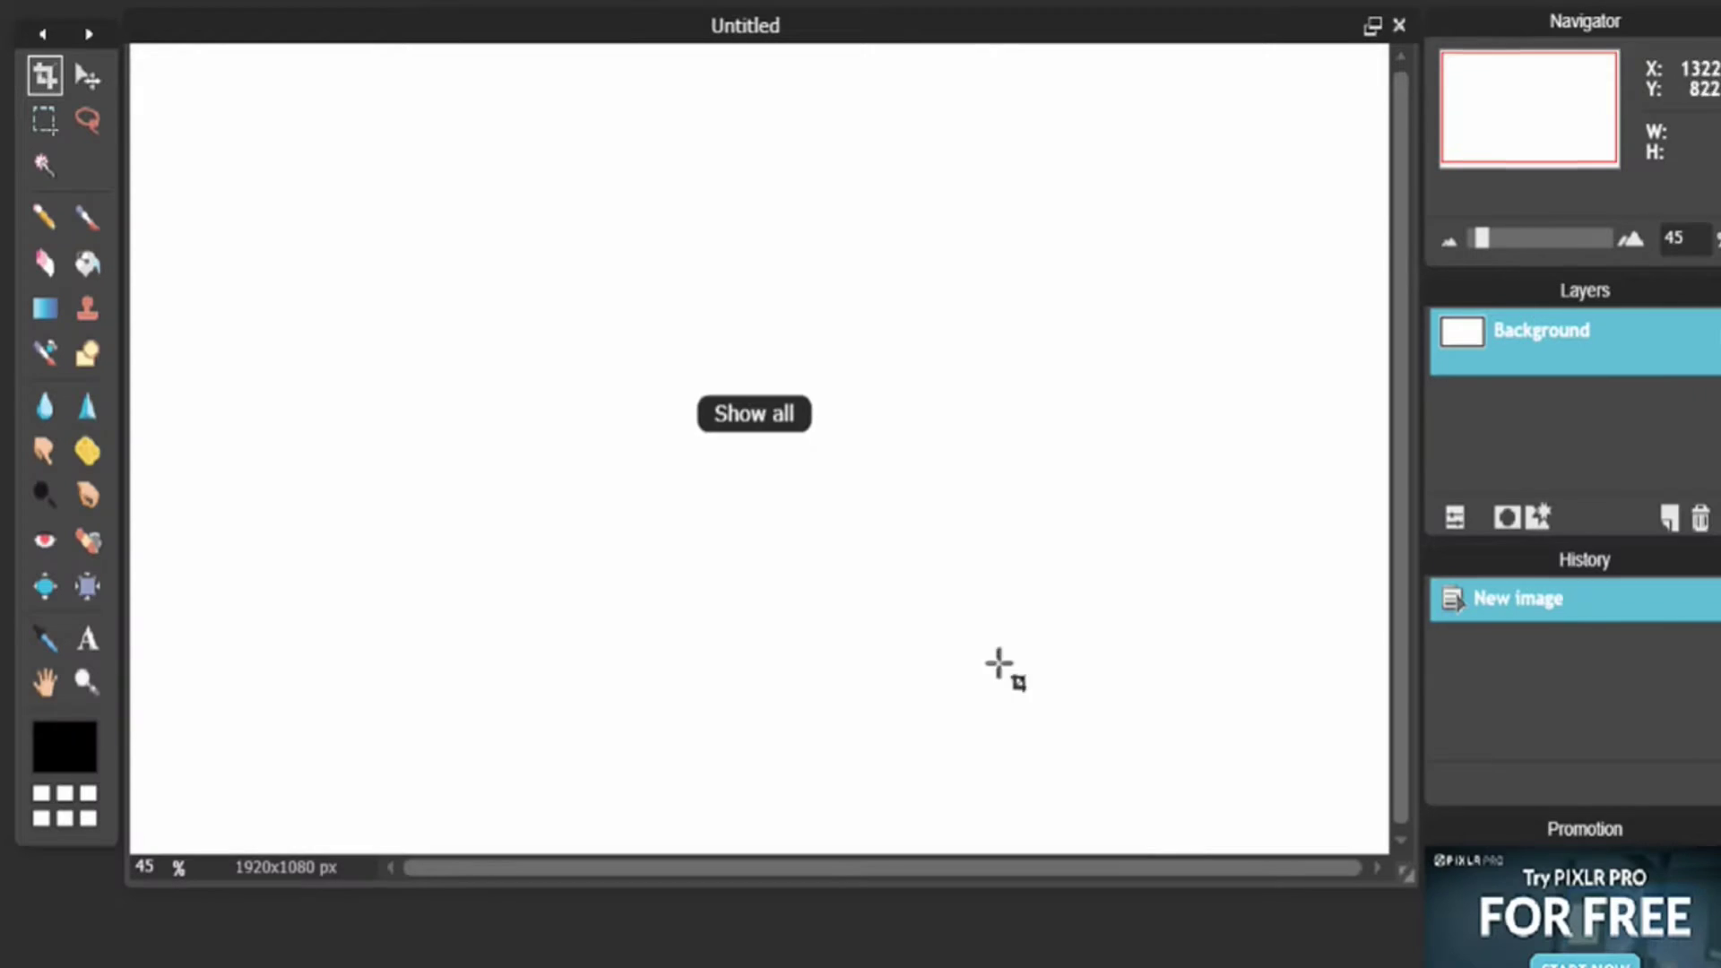
left_click(82, 737)
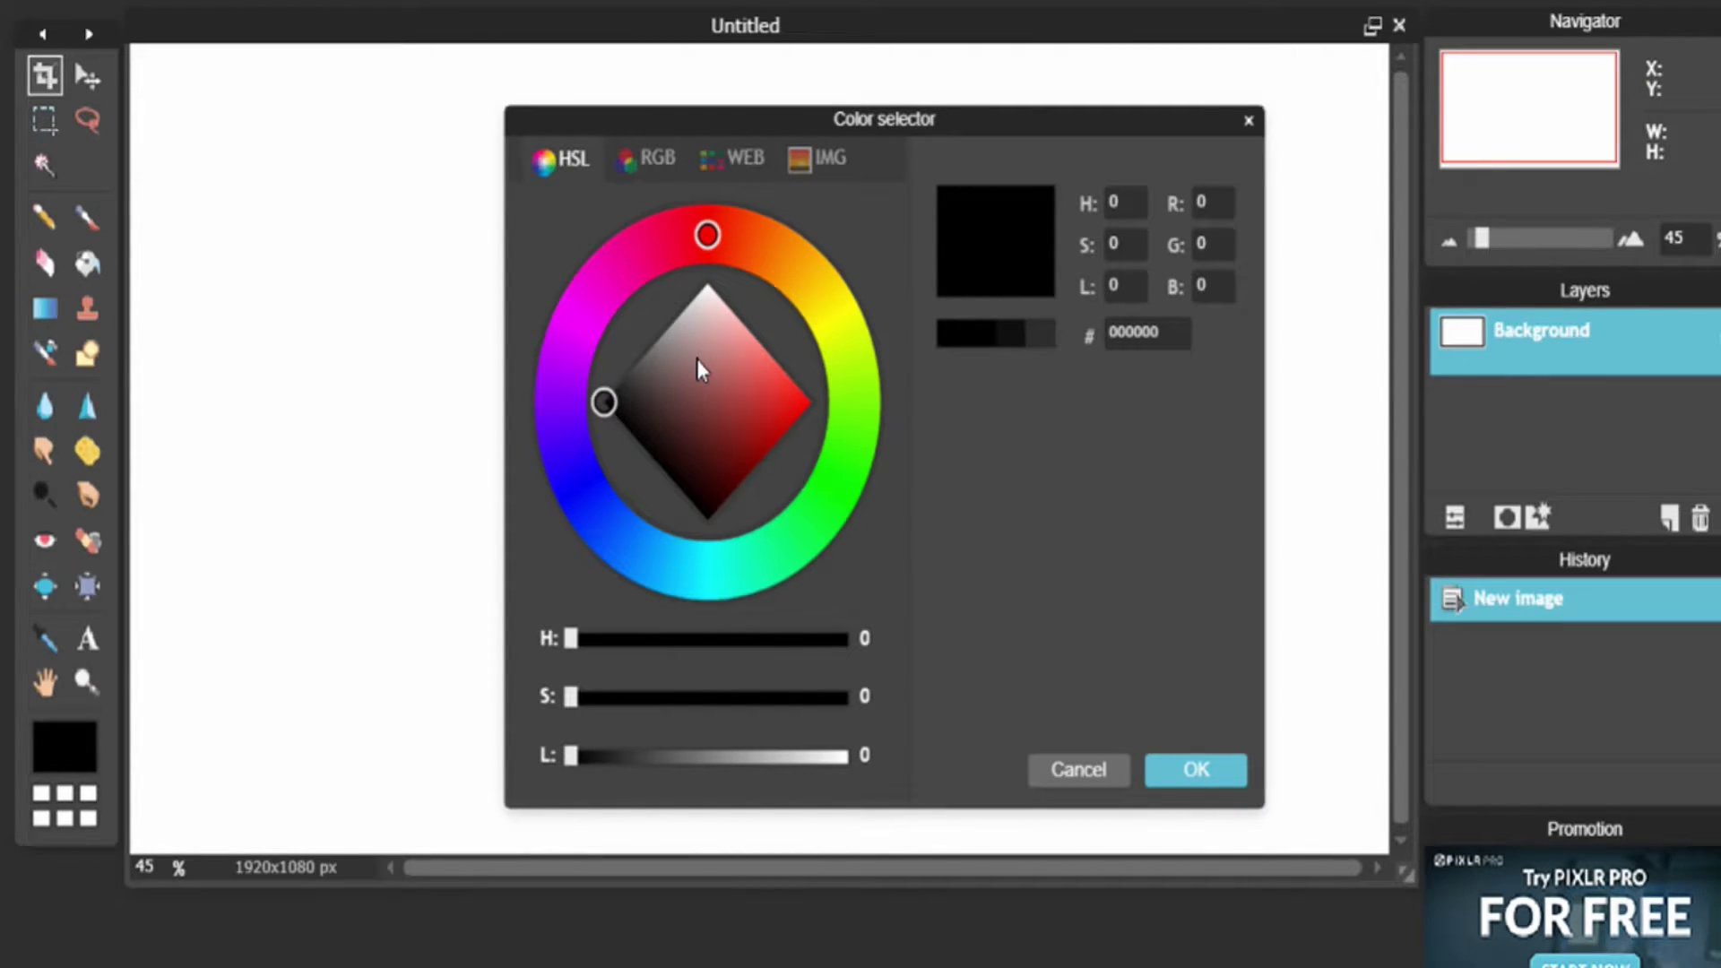
- Fill the white canvas with black using the Paint Bucket
left_click(1192, 773)
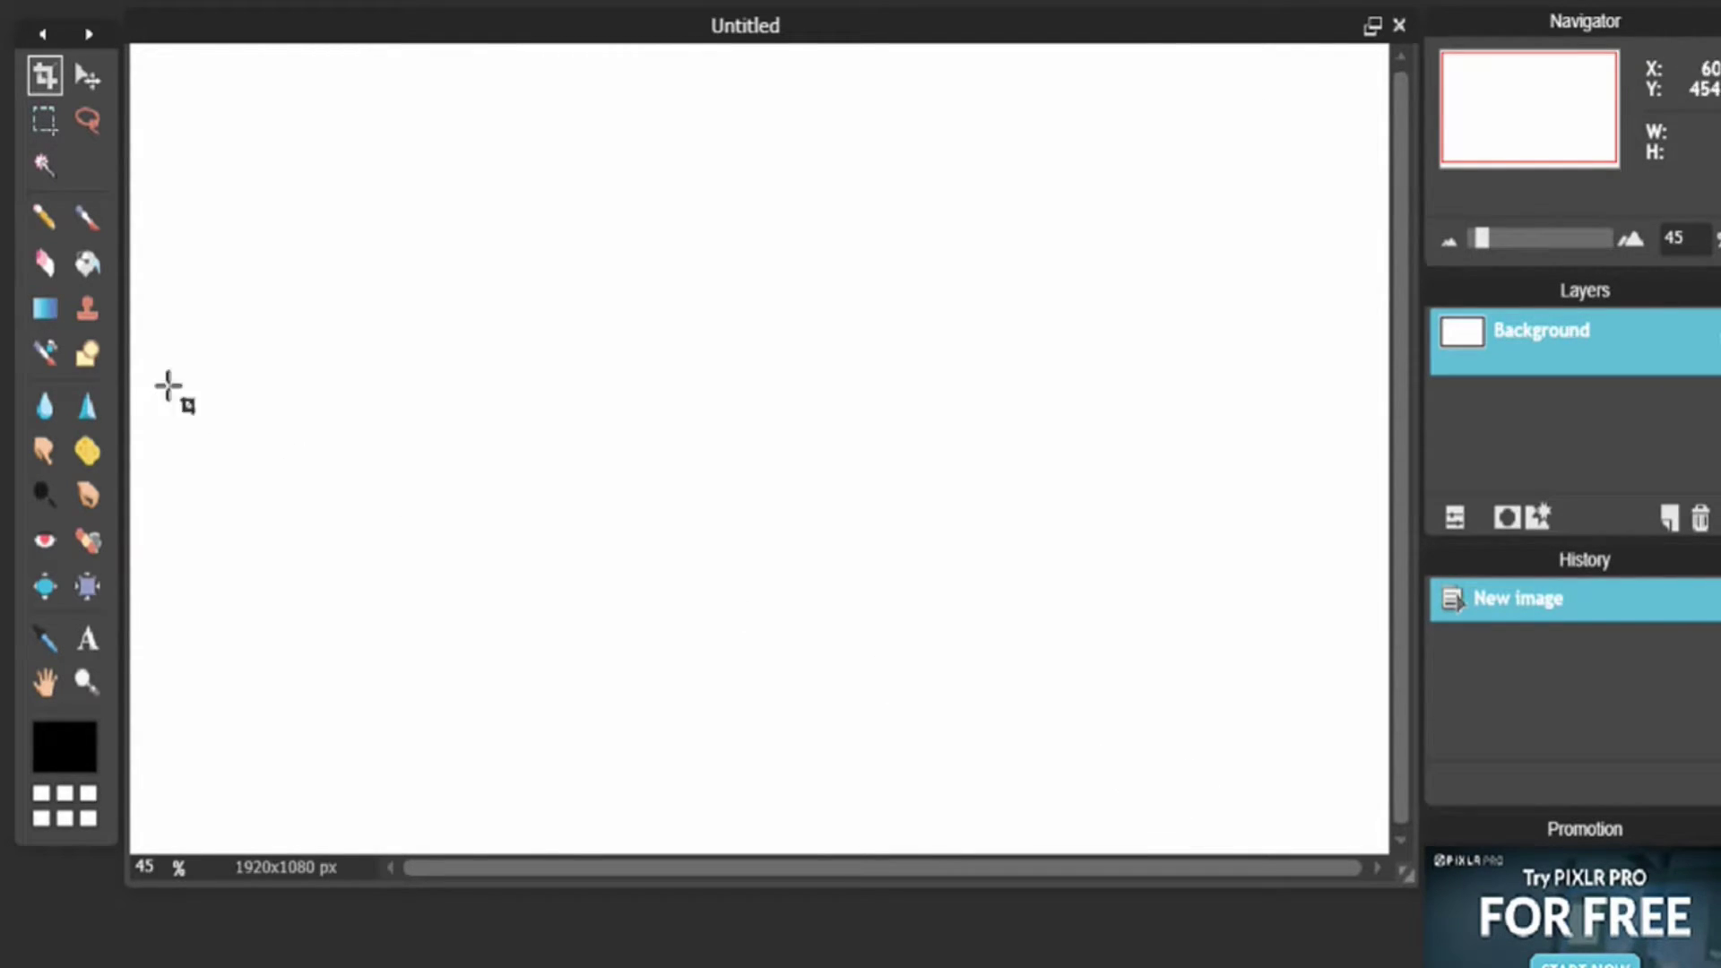
left_click(87, 263)
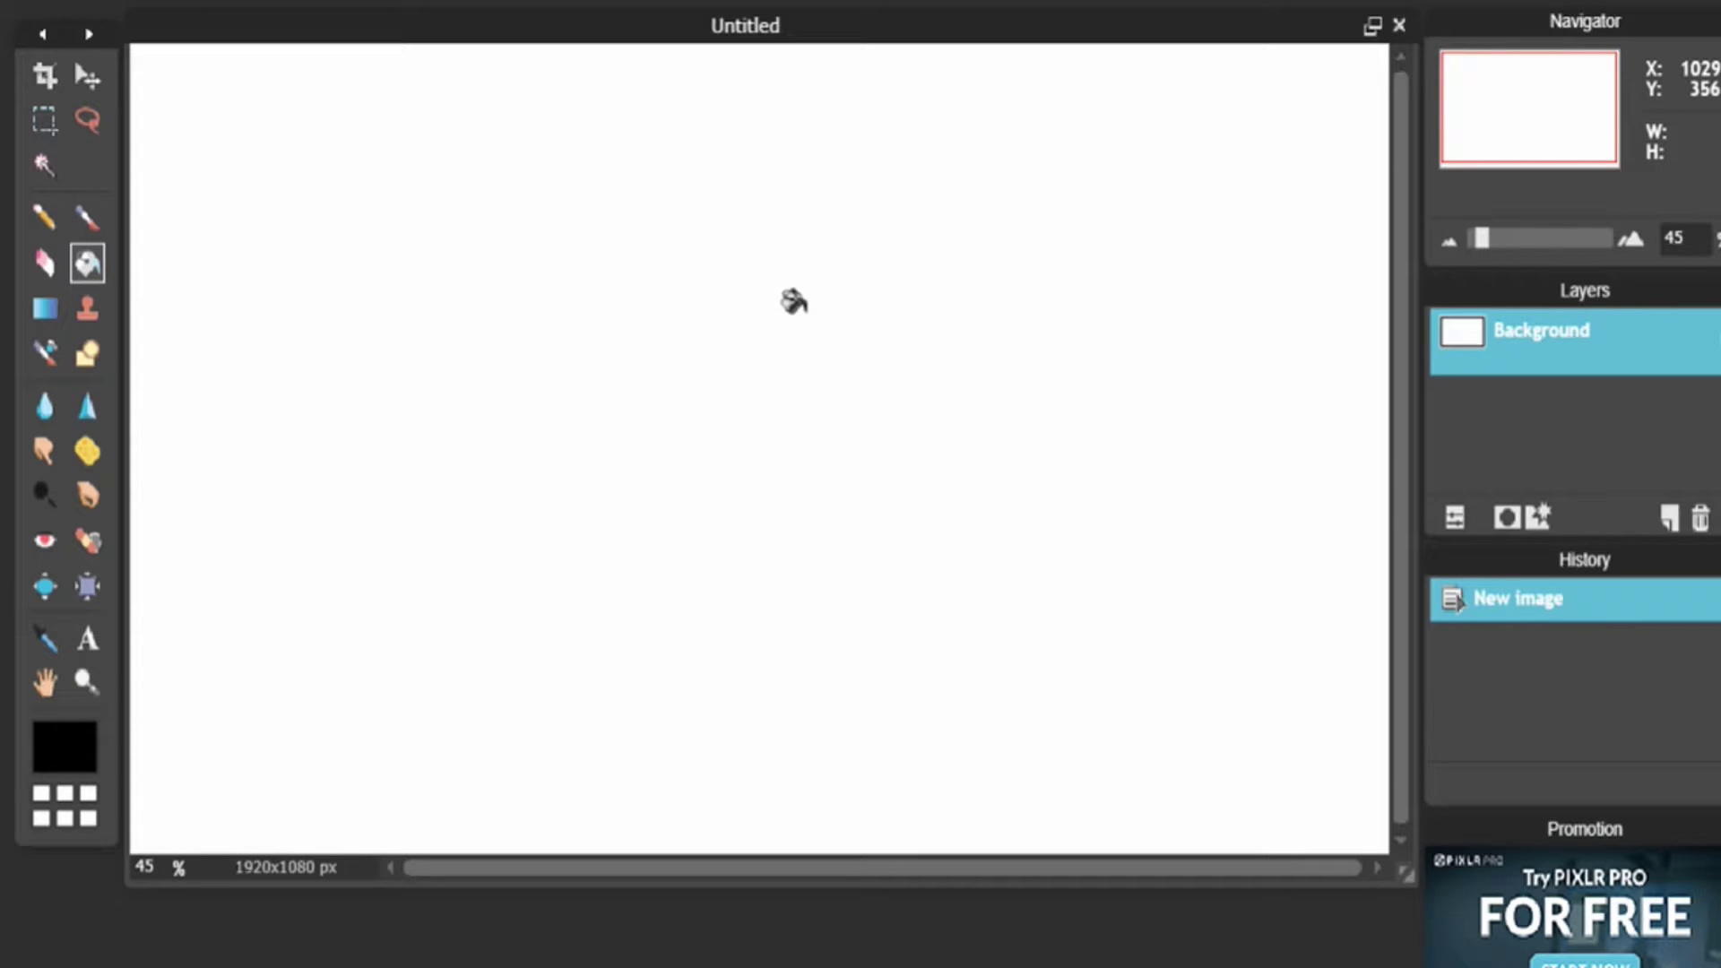
left_click(793, 302)
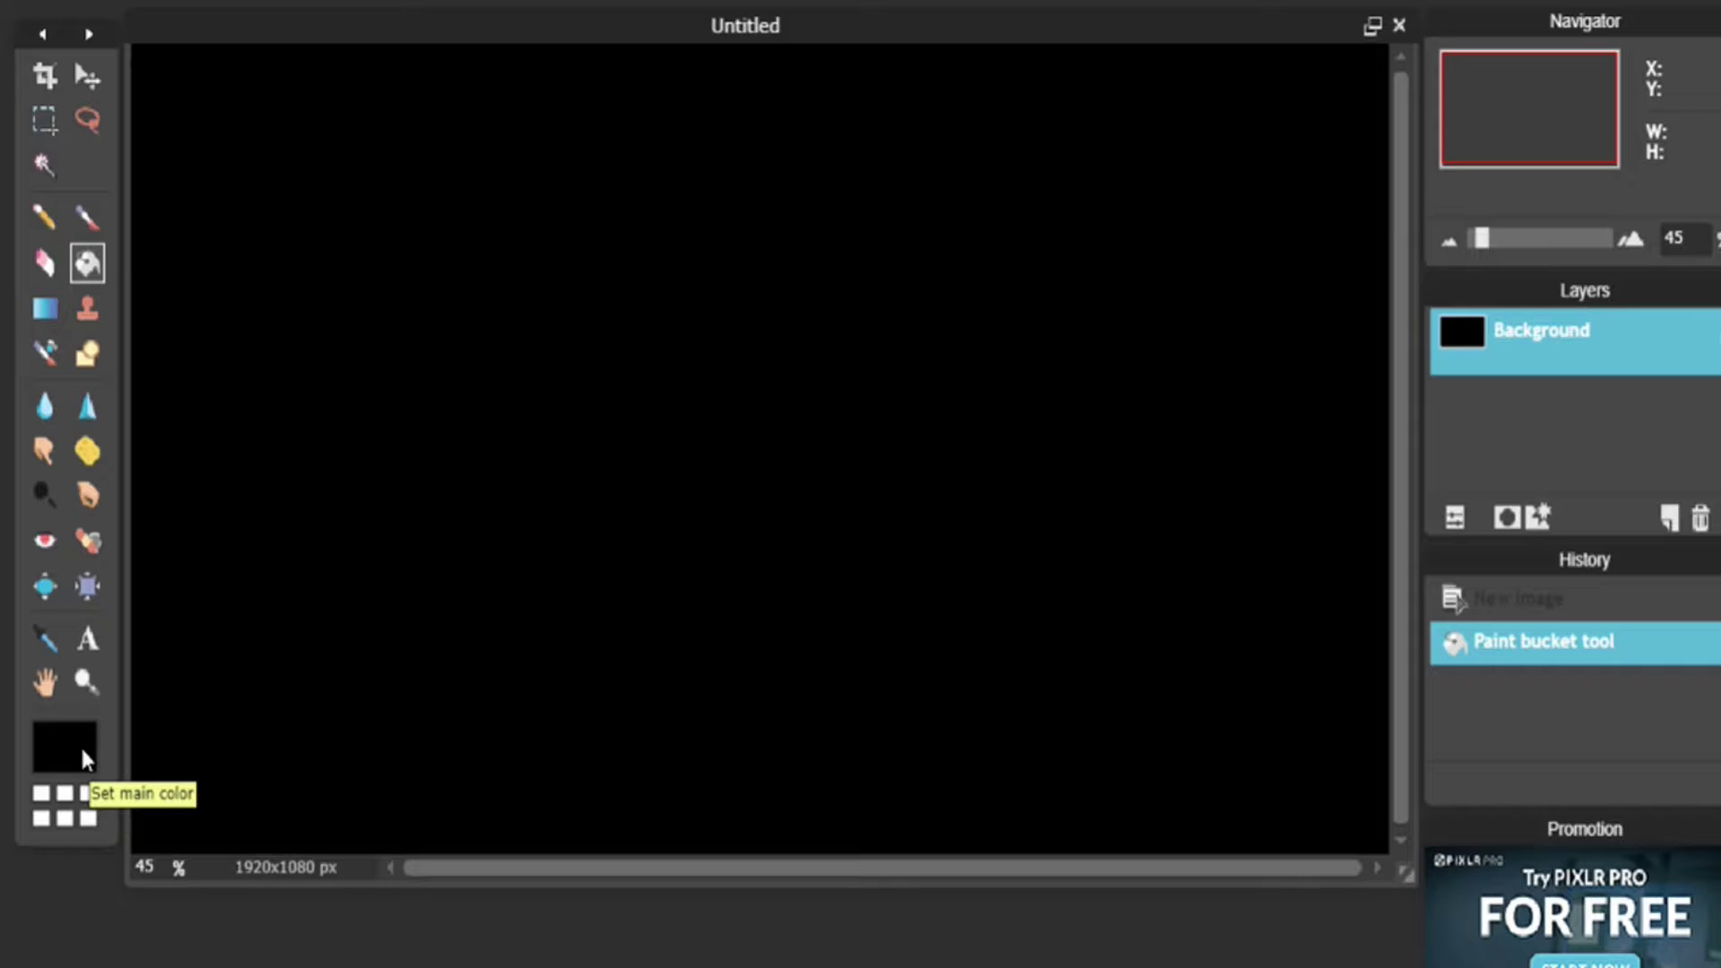
- Set the main colour to bright green #4dff00 and fill the canvas with it
left_click(80, 749)
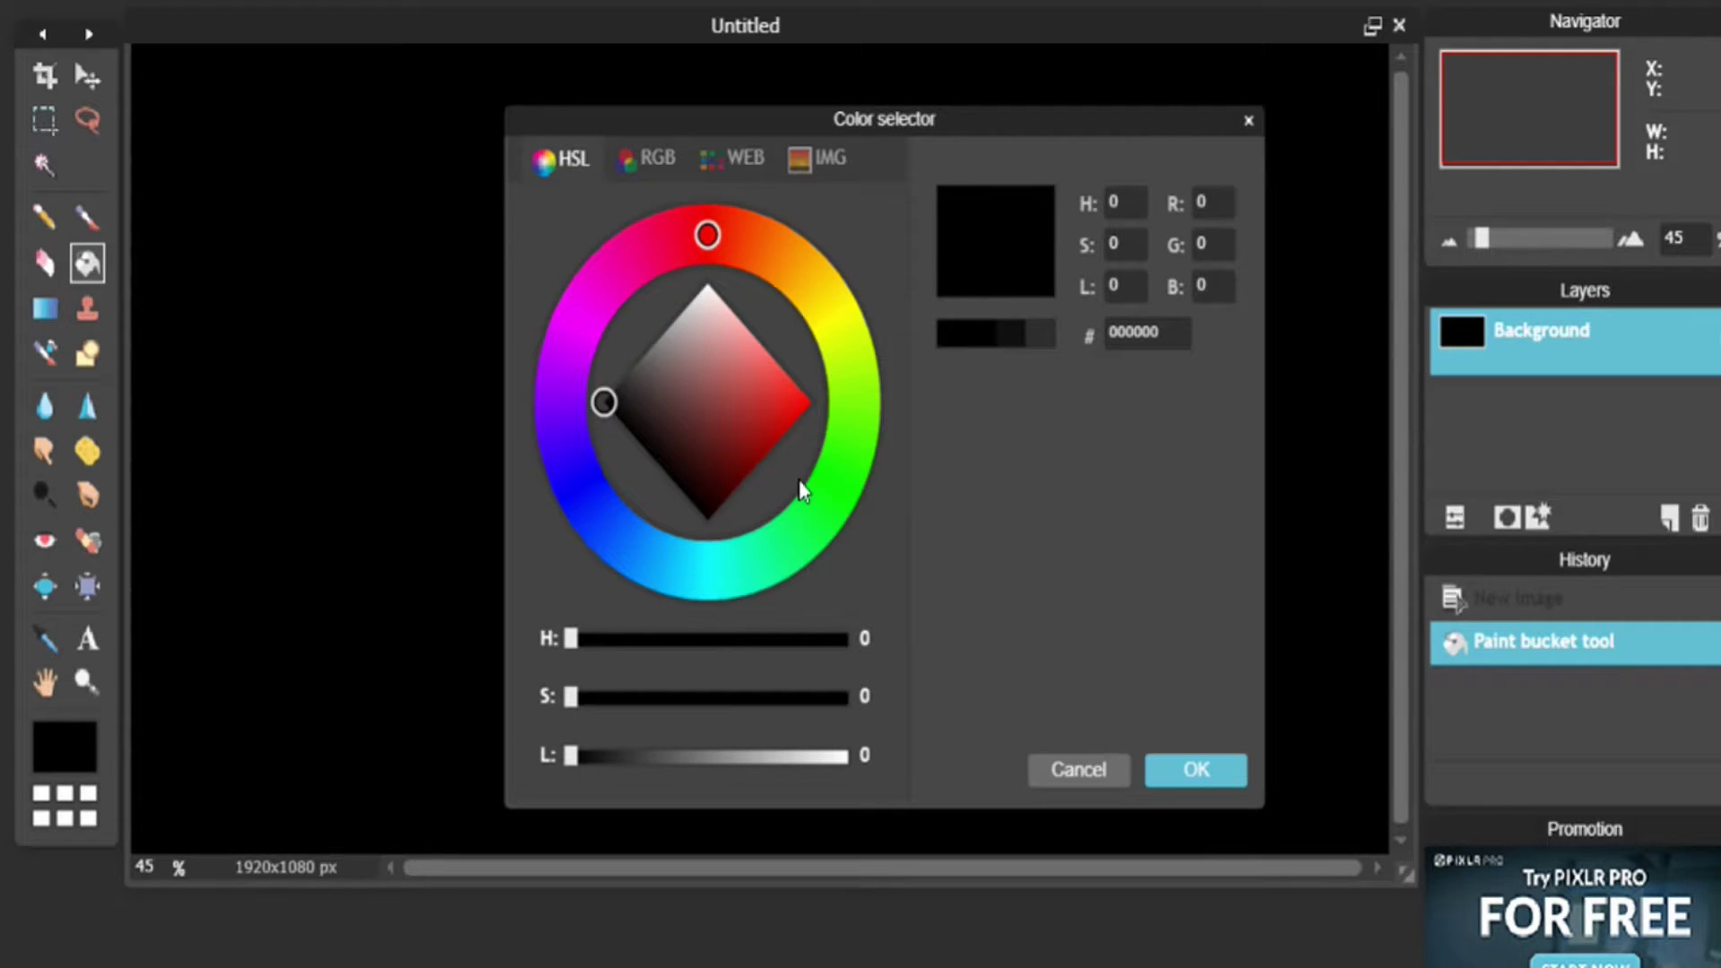
left_click(860, 446)
mouse_move(871, 457)
left_mouse_down()
mouse_move(878, 427)
mouse_move(882, 443)
left_mouse_up()
left_click_drag(733, 407, 881, 394)
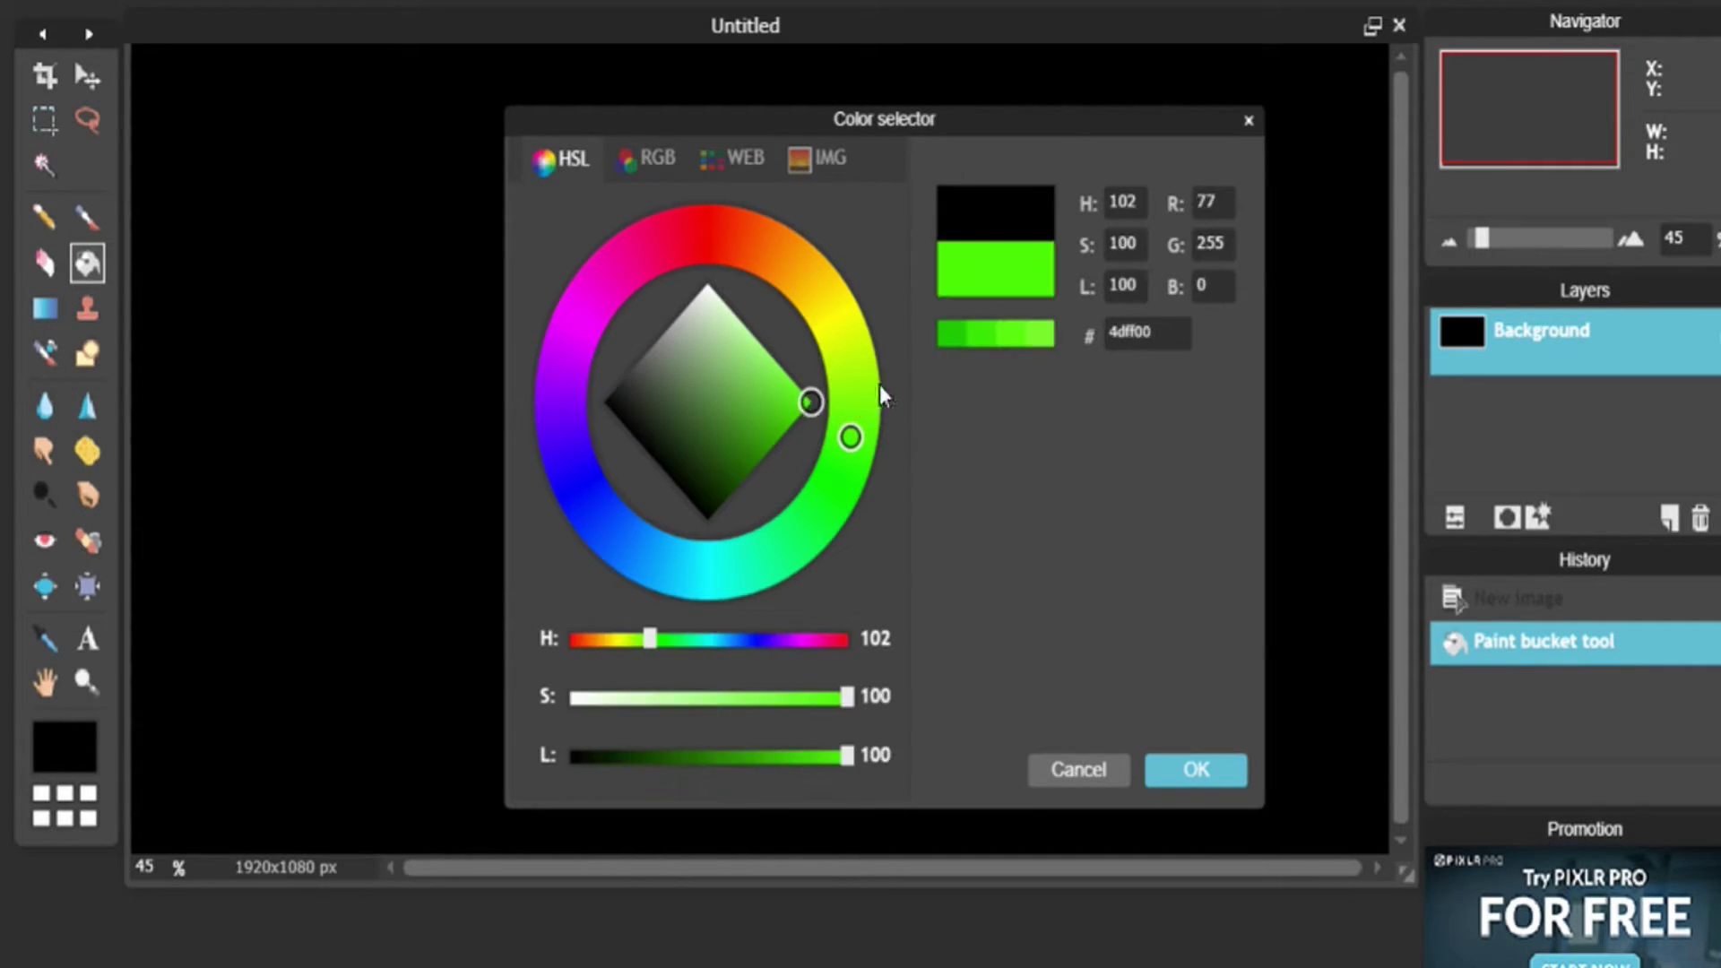
left_click(1199, 769)
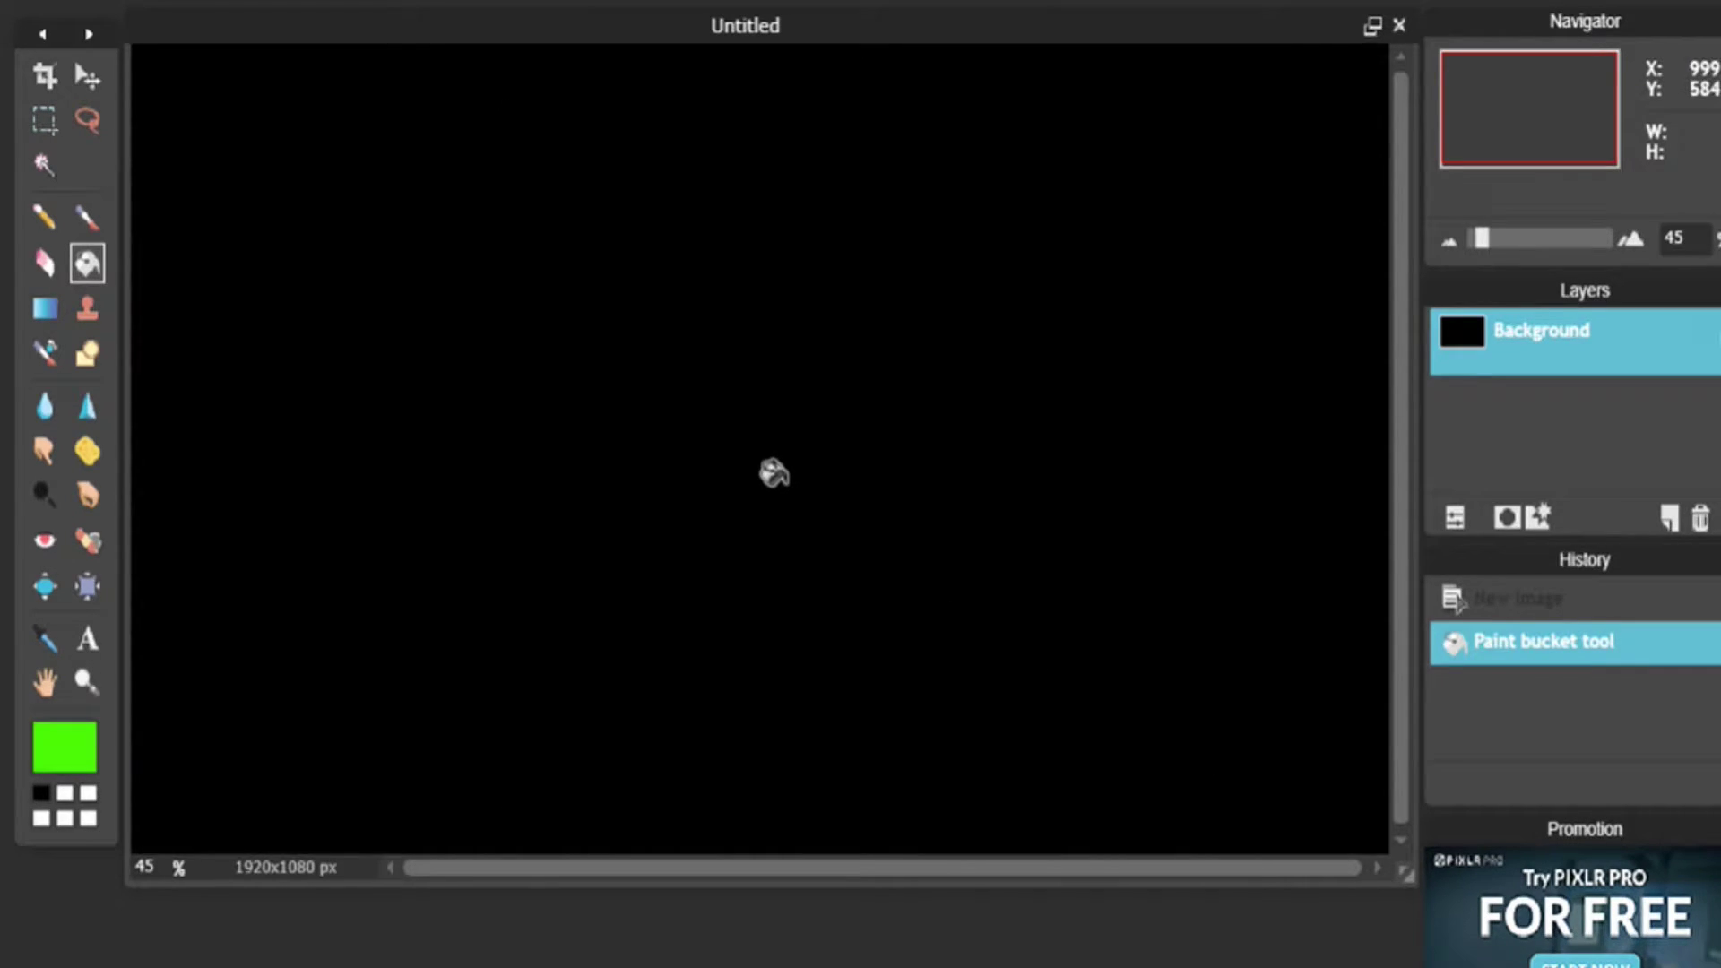
left_click(773, 473)
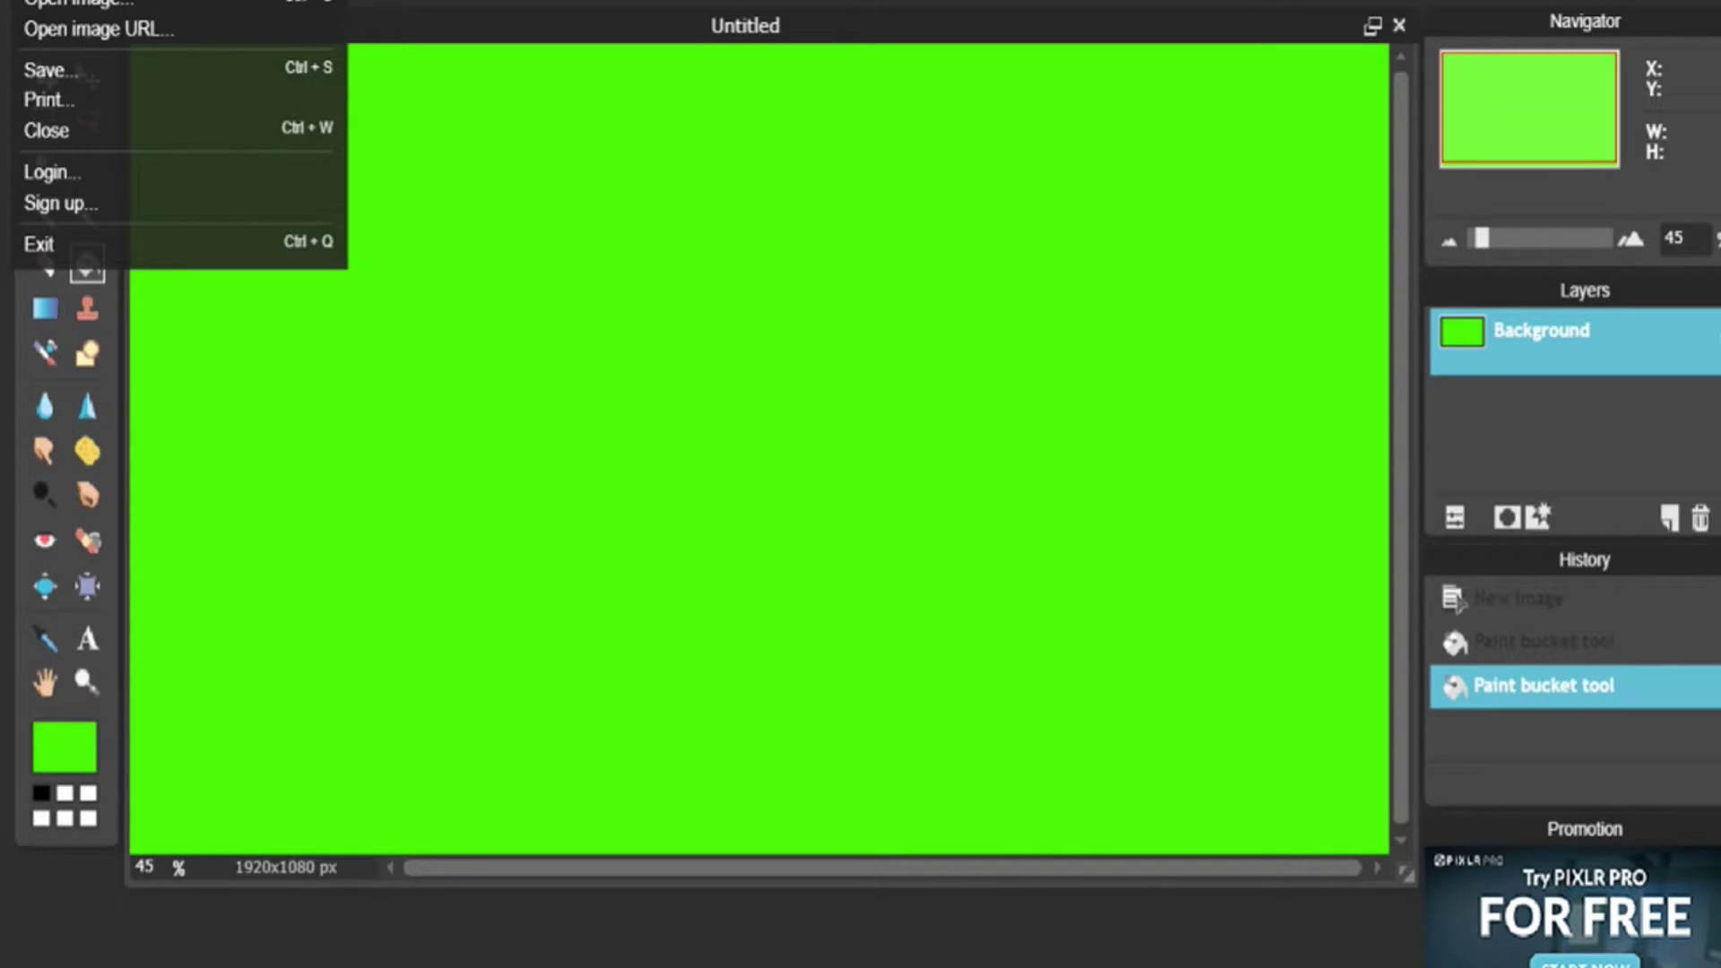
- Save the image as a quality-100 JPEG named vrfgerg and close the document
left_click(89, 67)
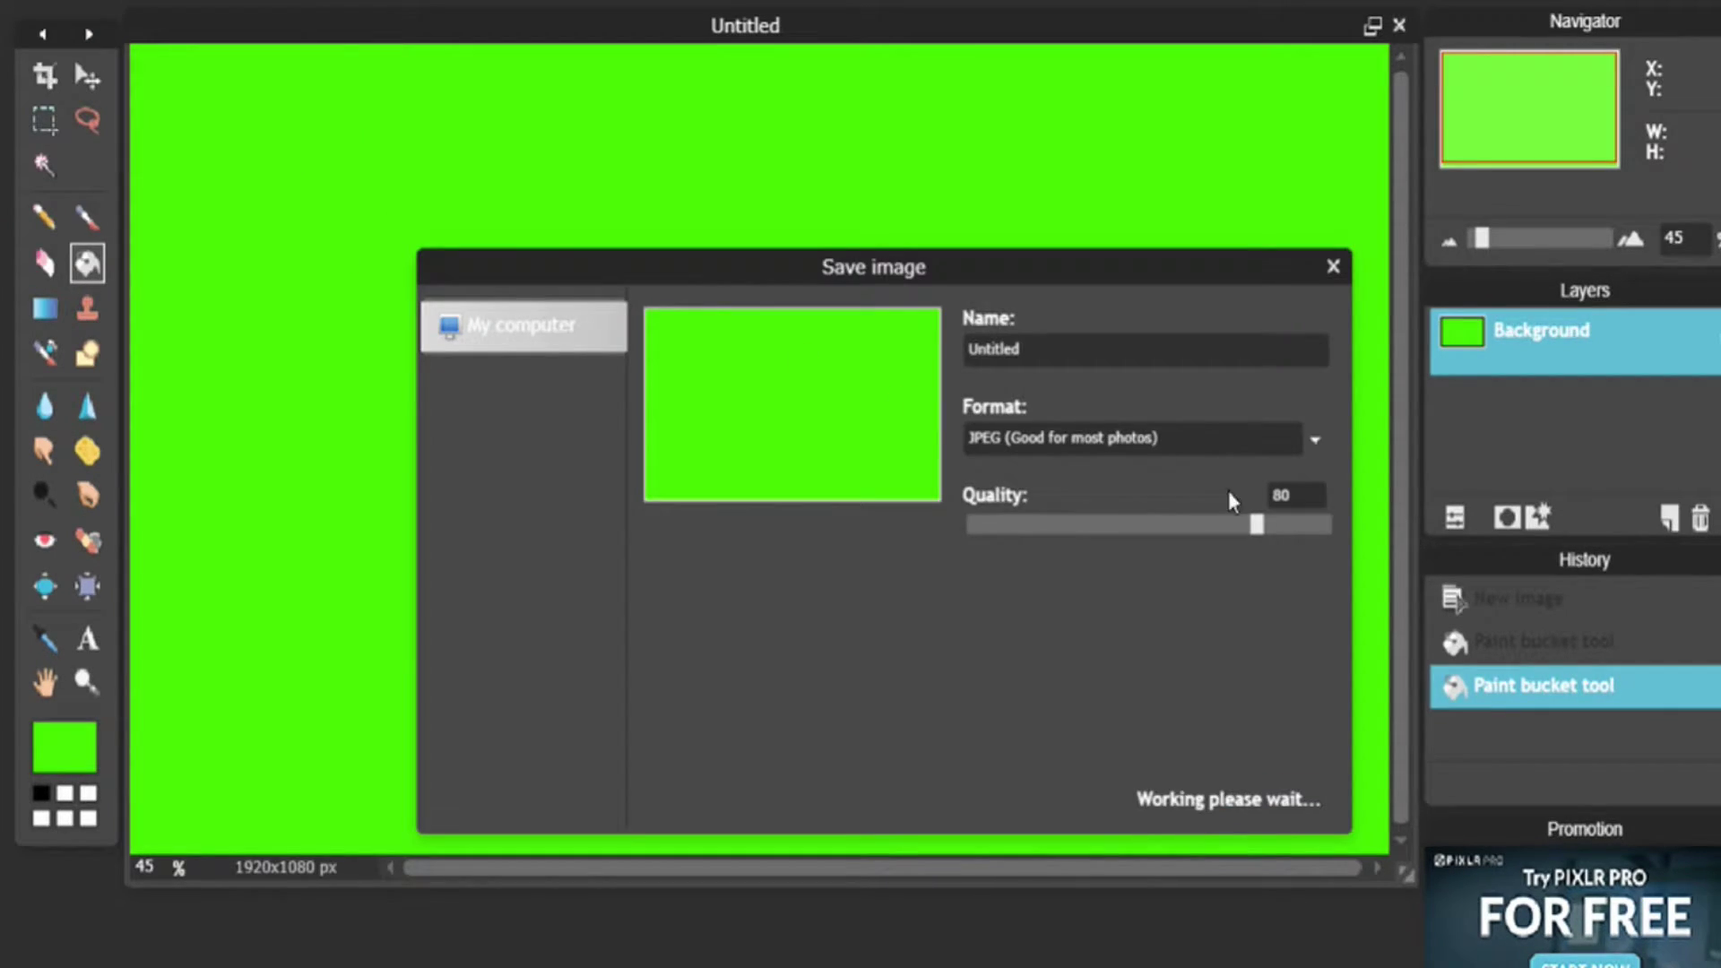
left_click_drag(1256, 524, 1337, 529)
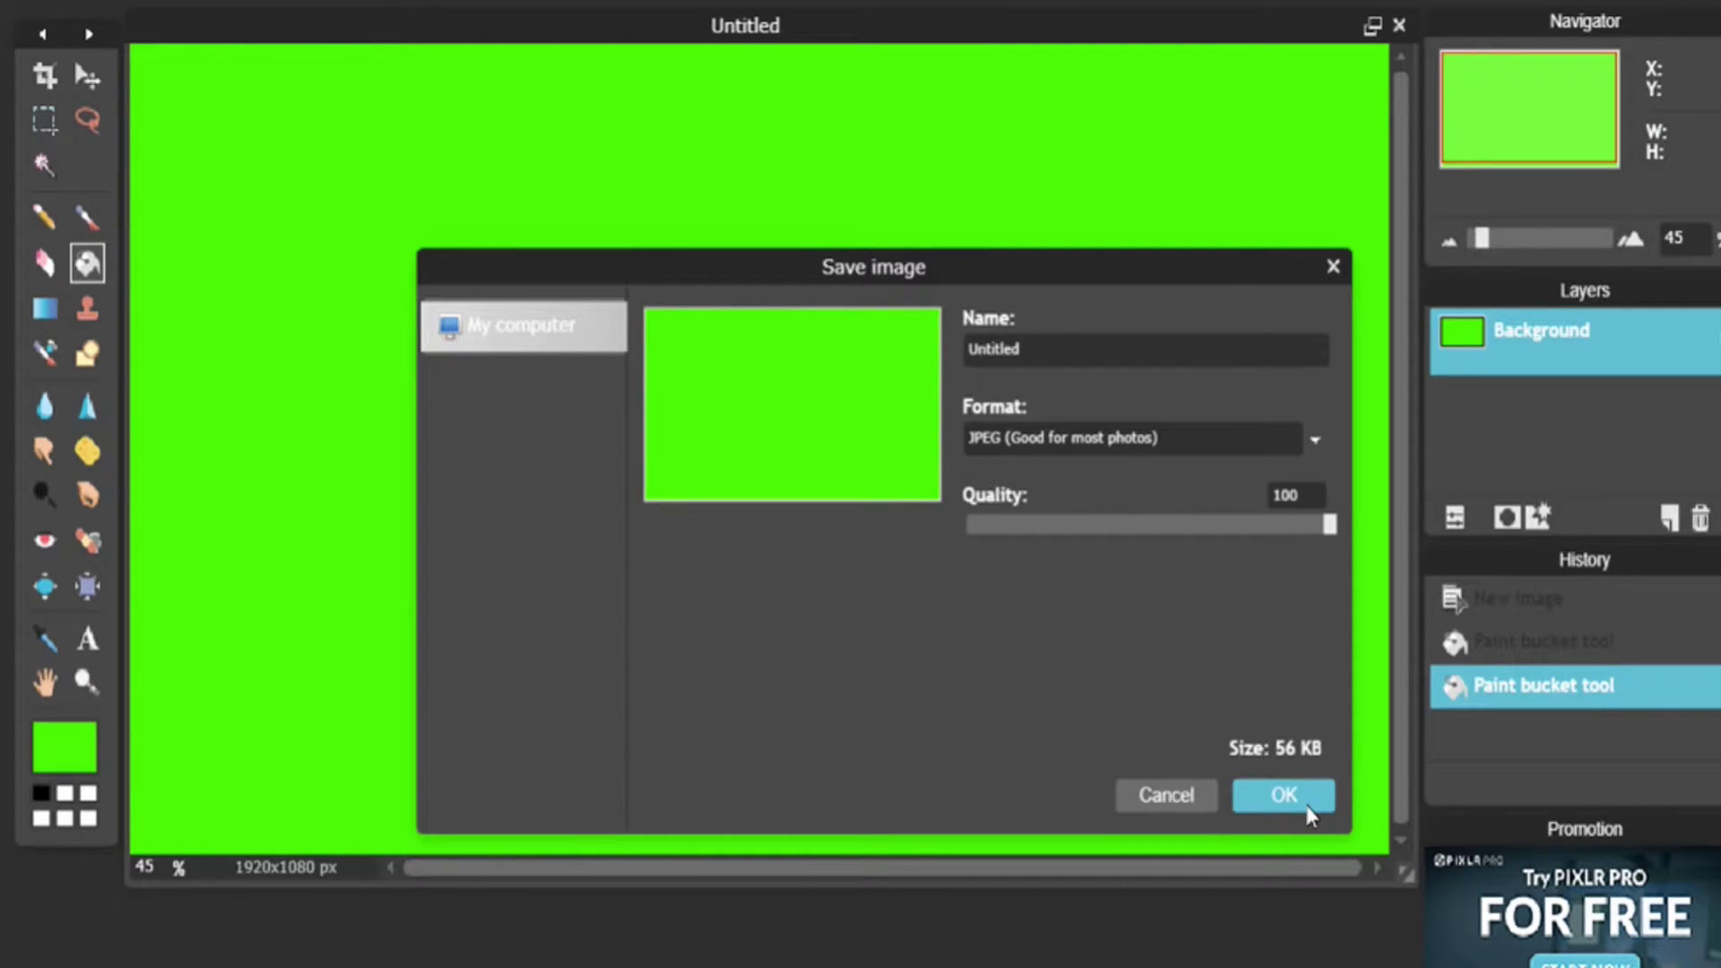
left_click(1308, 811)
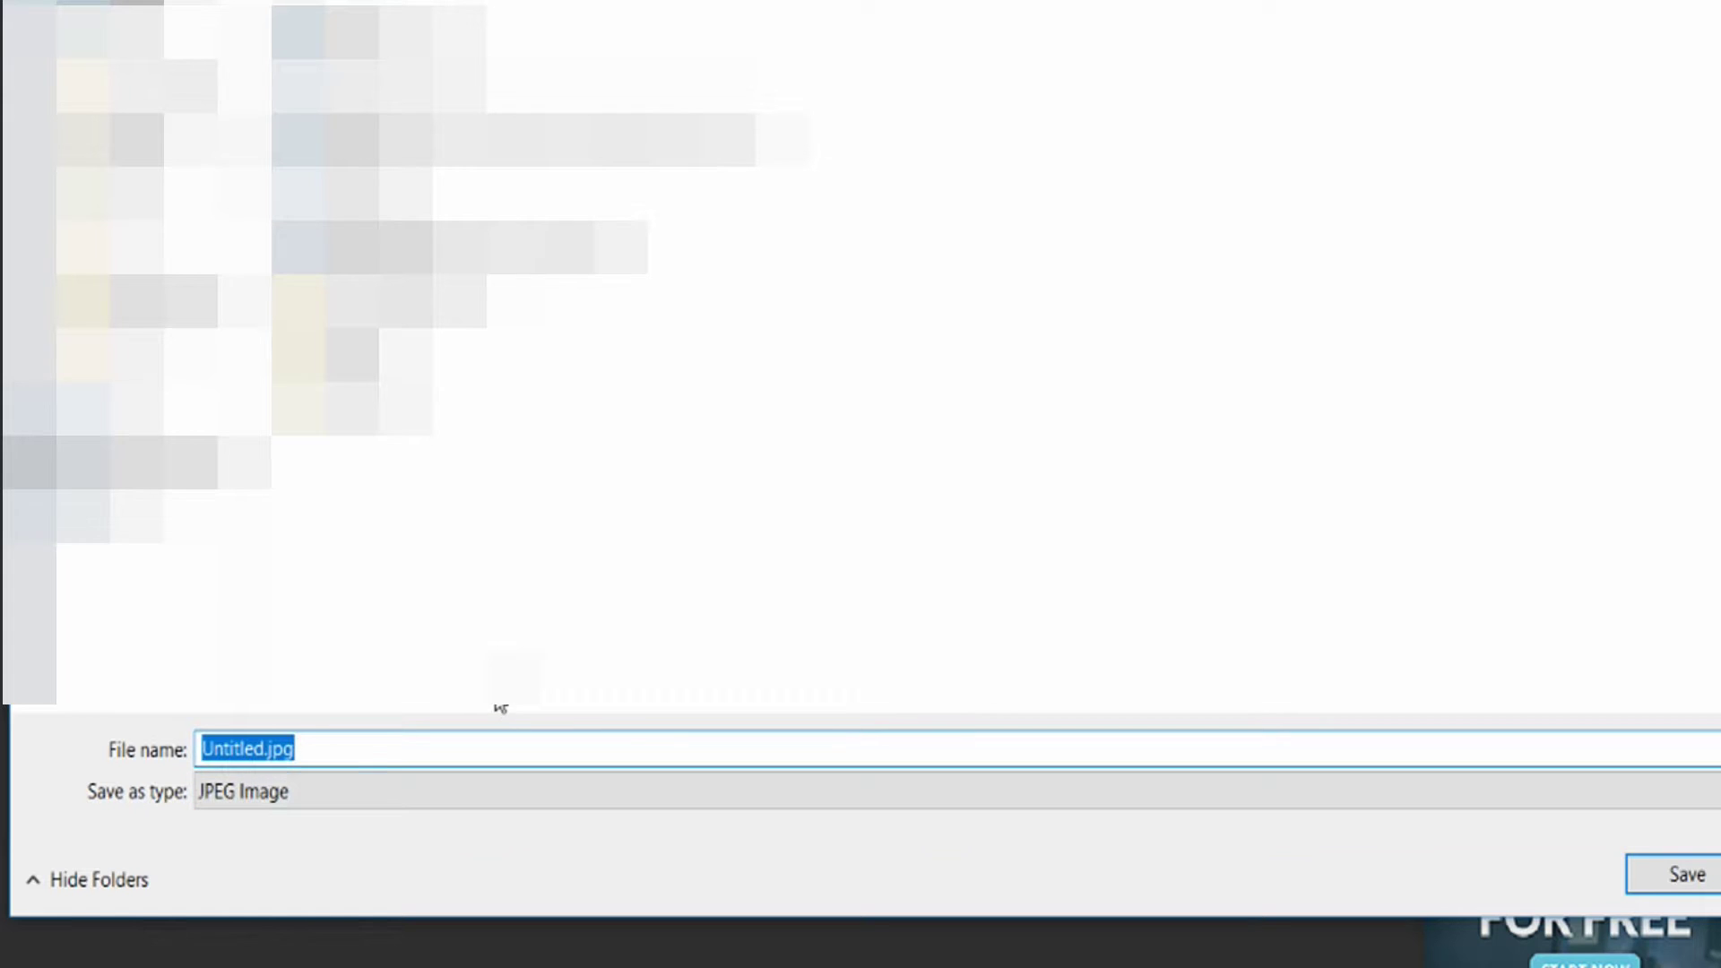
type("vrfgerg")
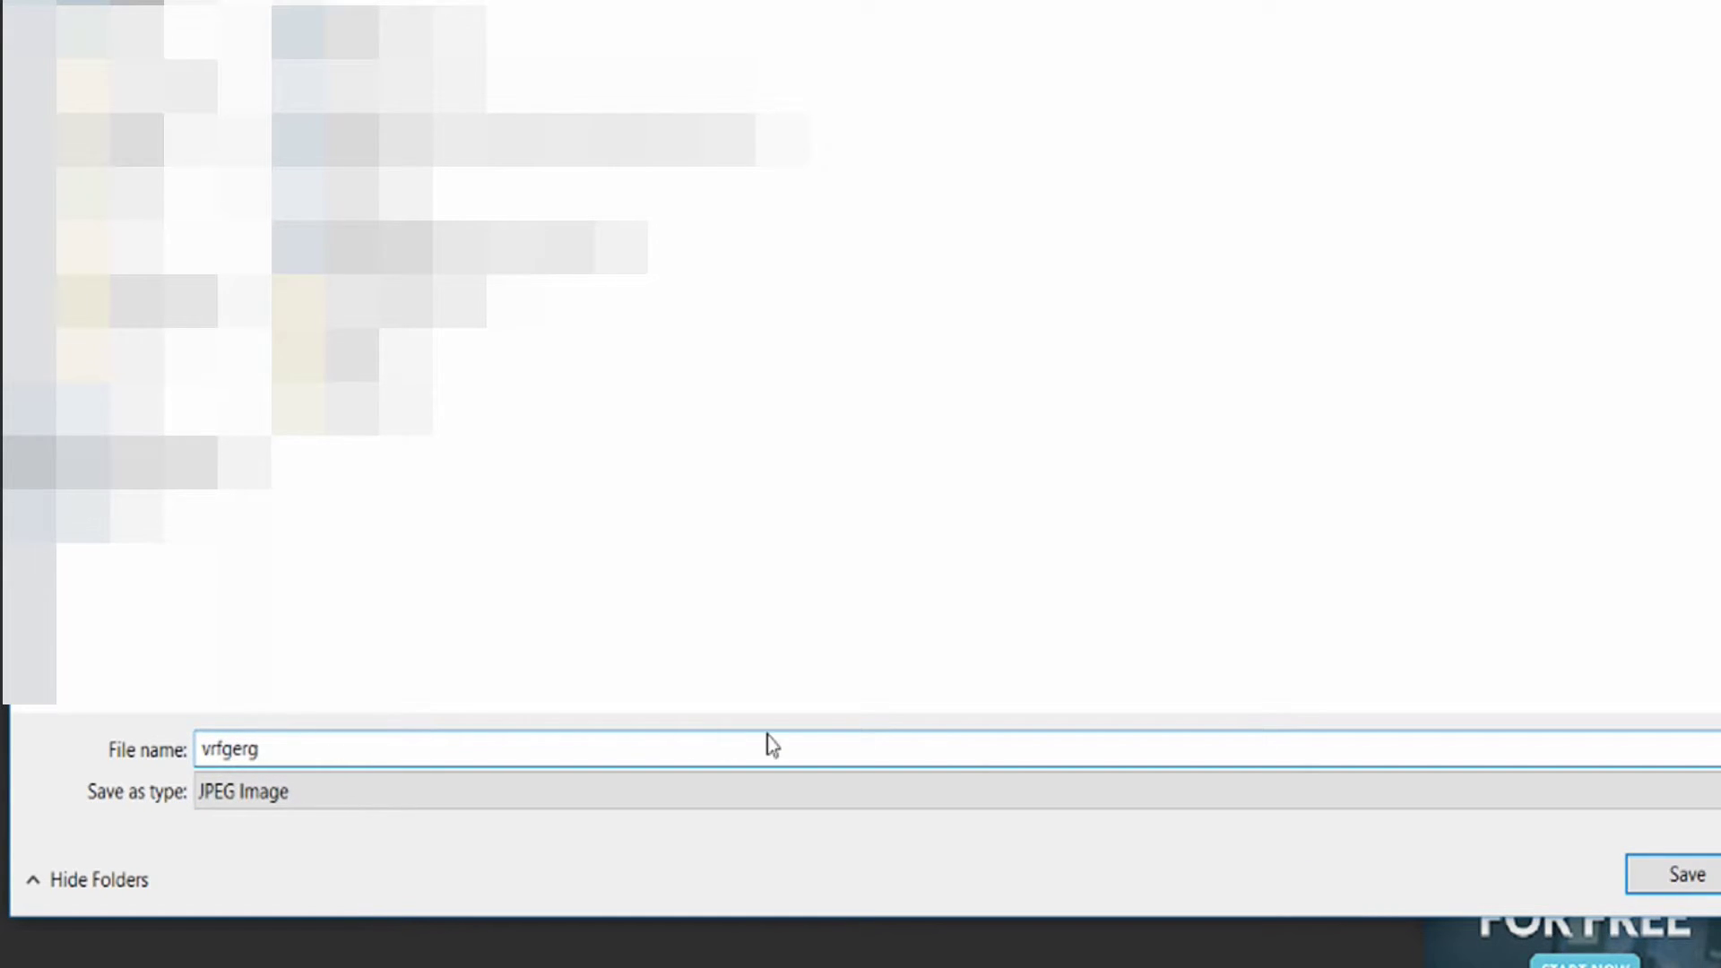
left_click(1701, 887)
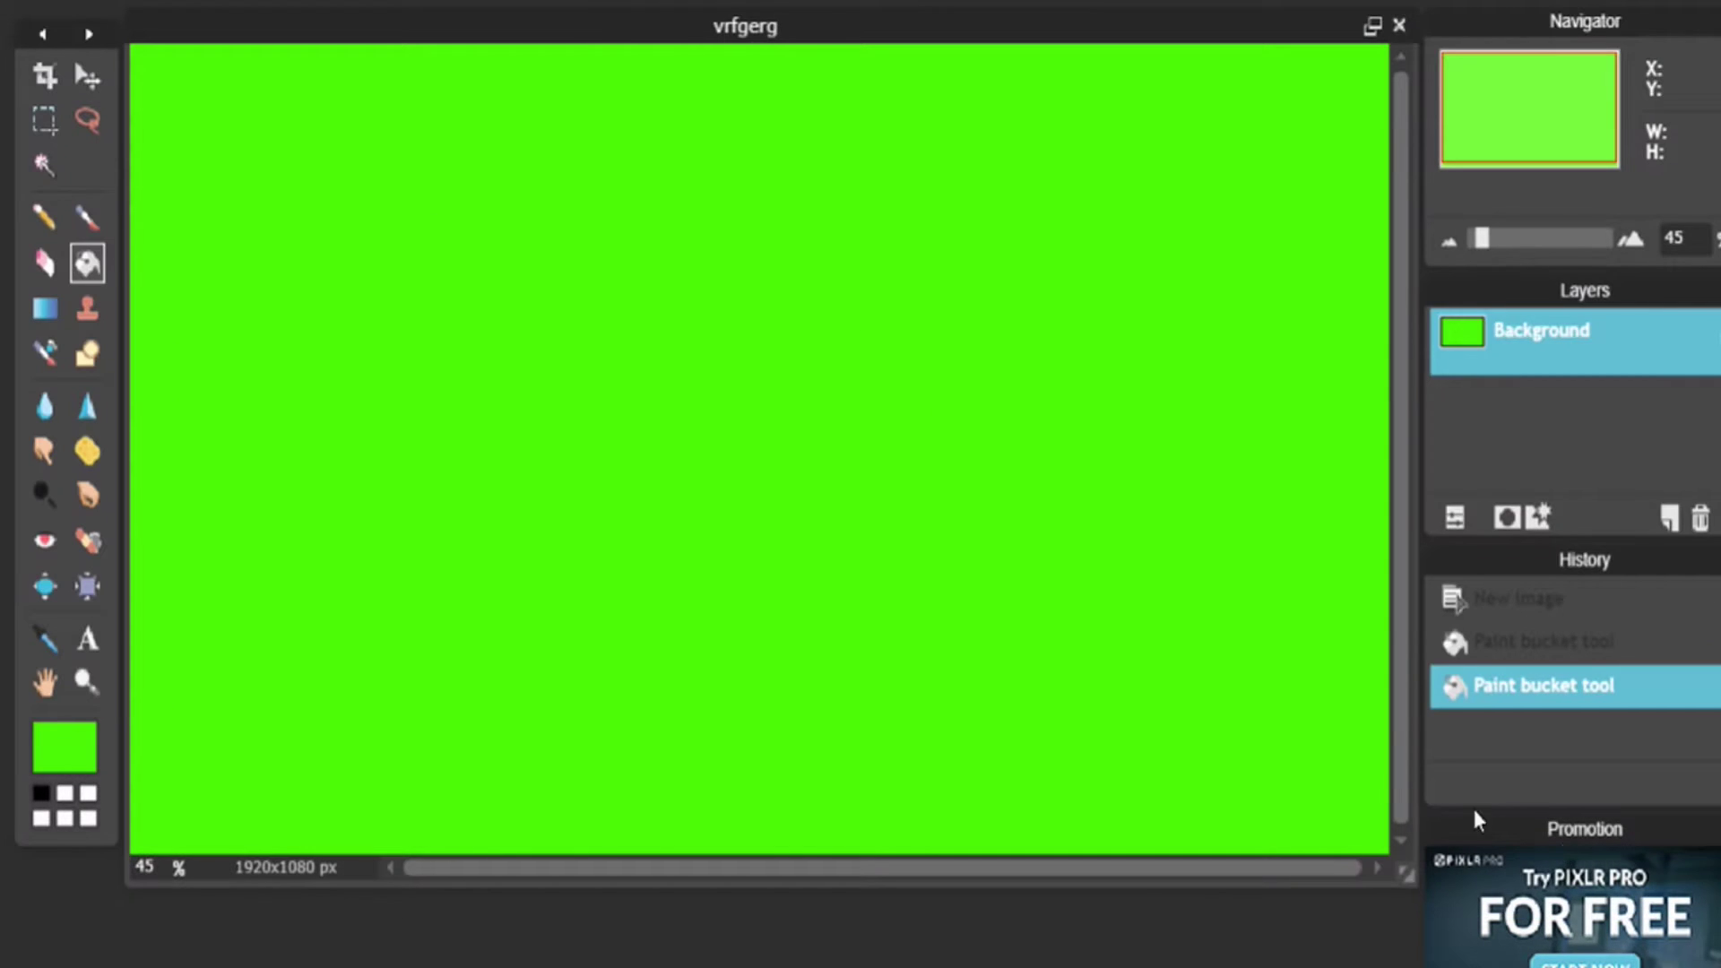
left_click(1399, 26)
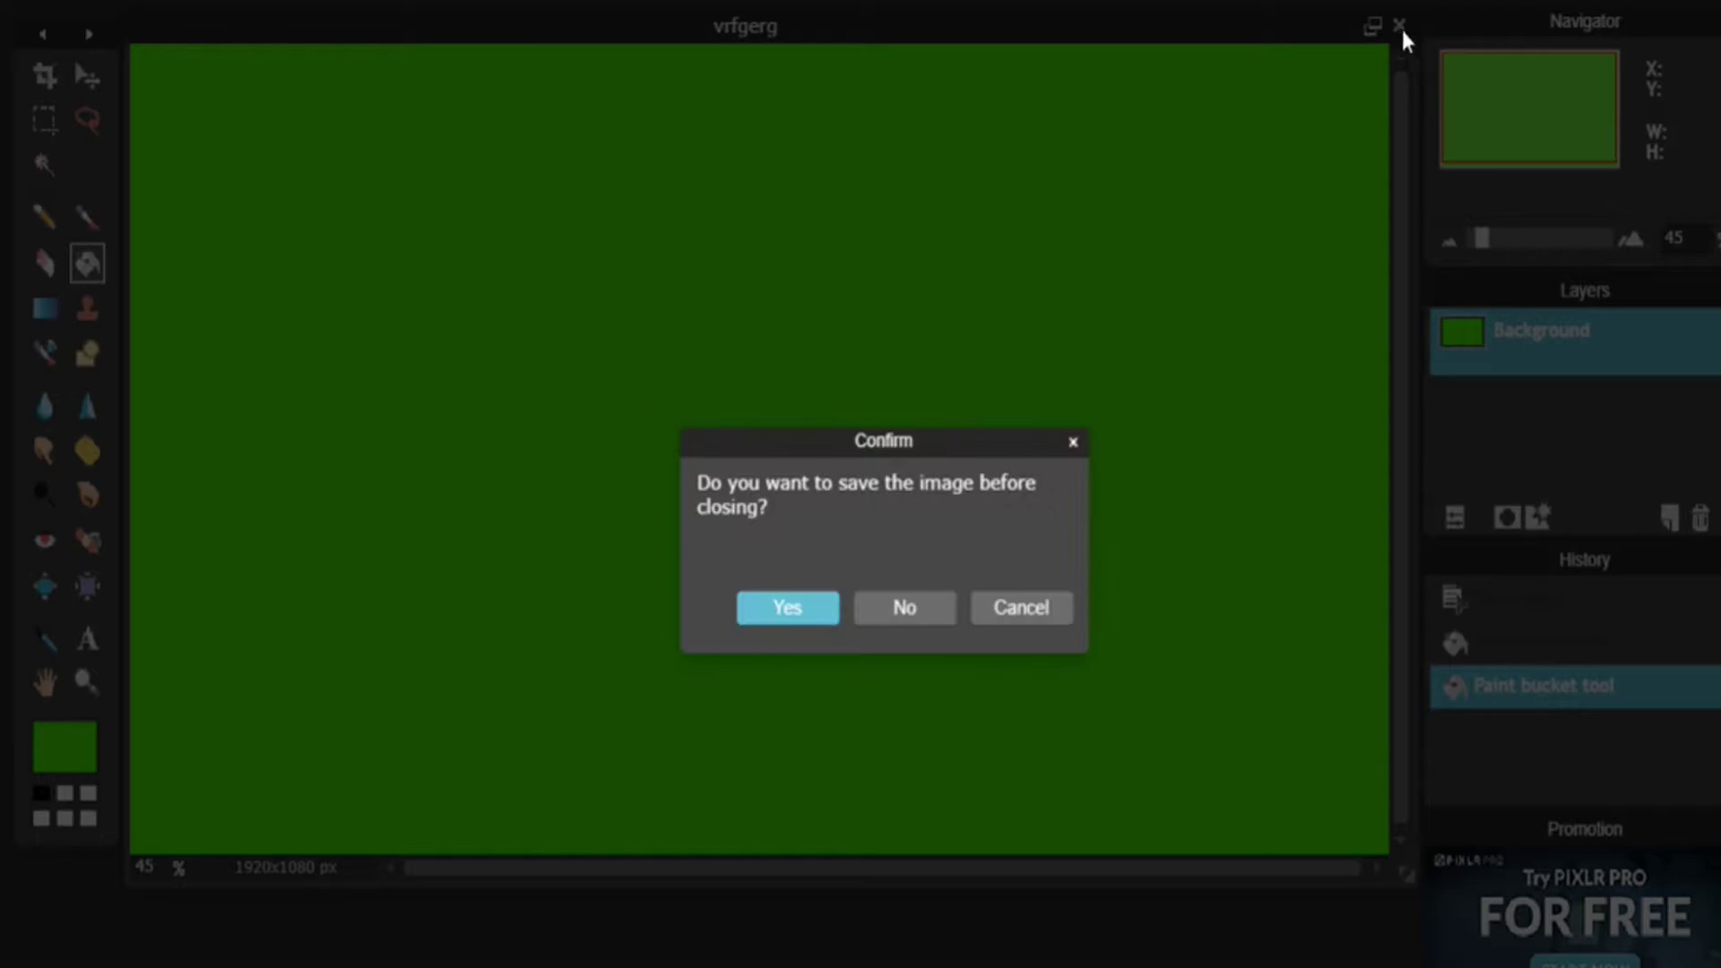
- Create a transparent 1920x1080 image and paste the green image in as a new layer
left_click(927, 600)
left_click(891, 454)
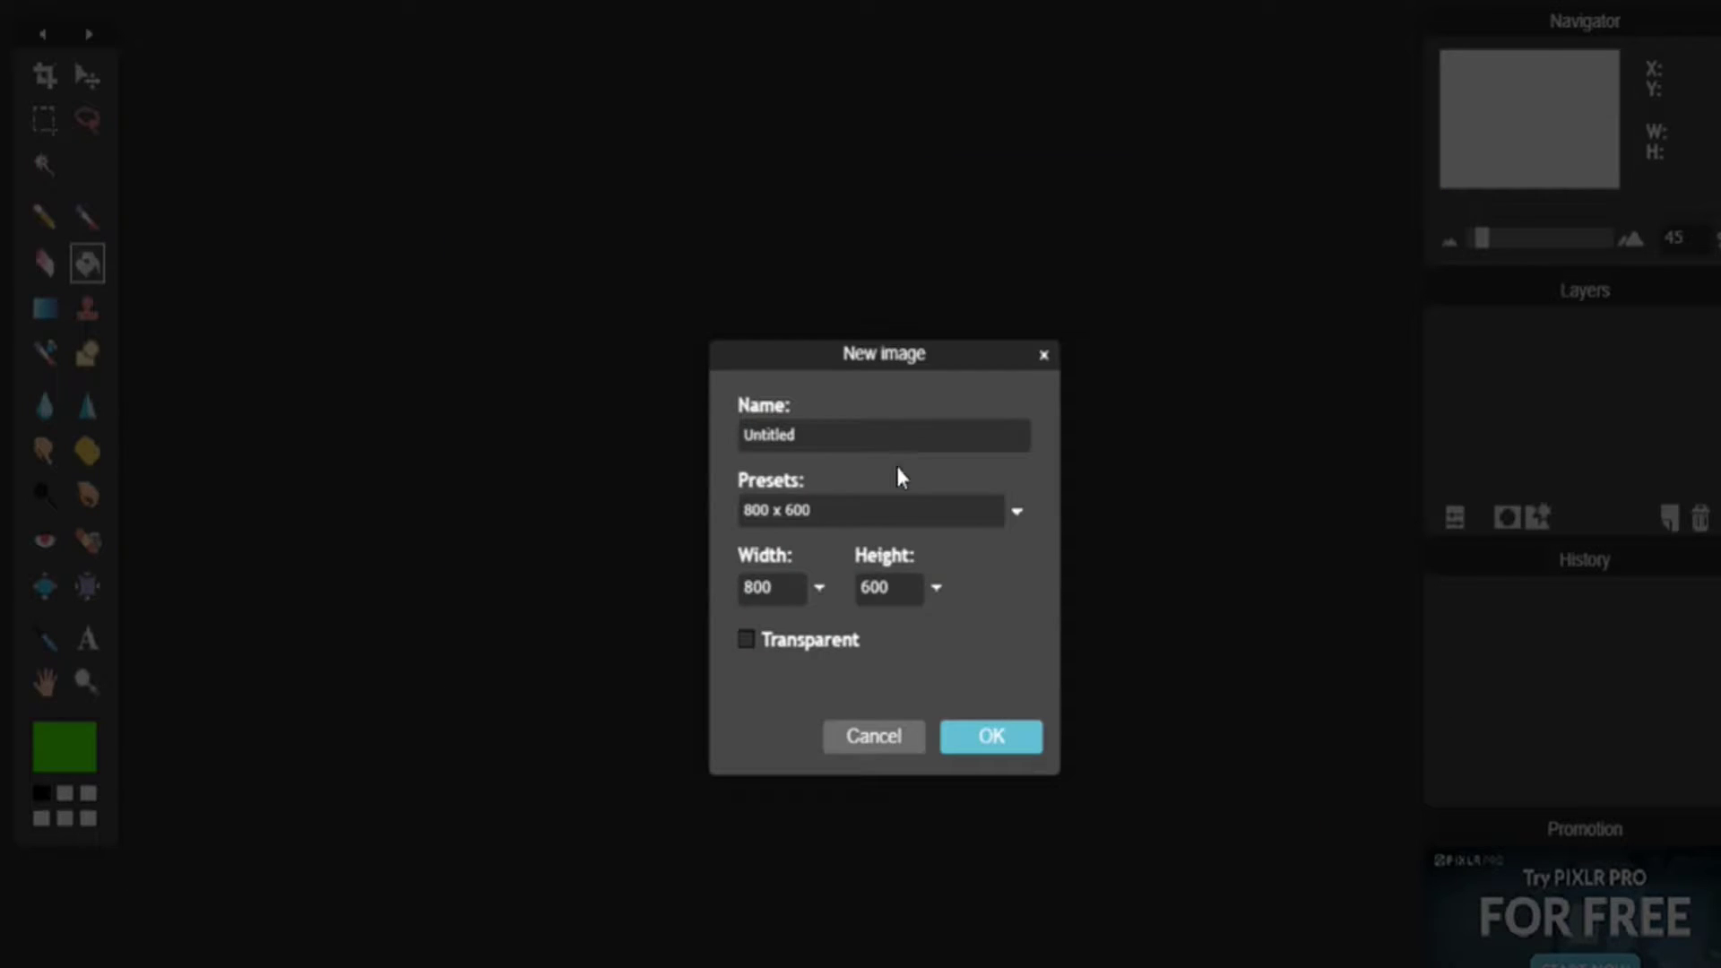
double_click(771, 590)
type("1920")
double_click(896, 585)
type("1080")
left_click(822, 648)
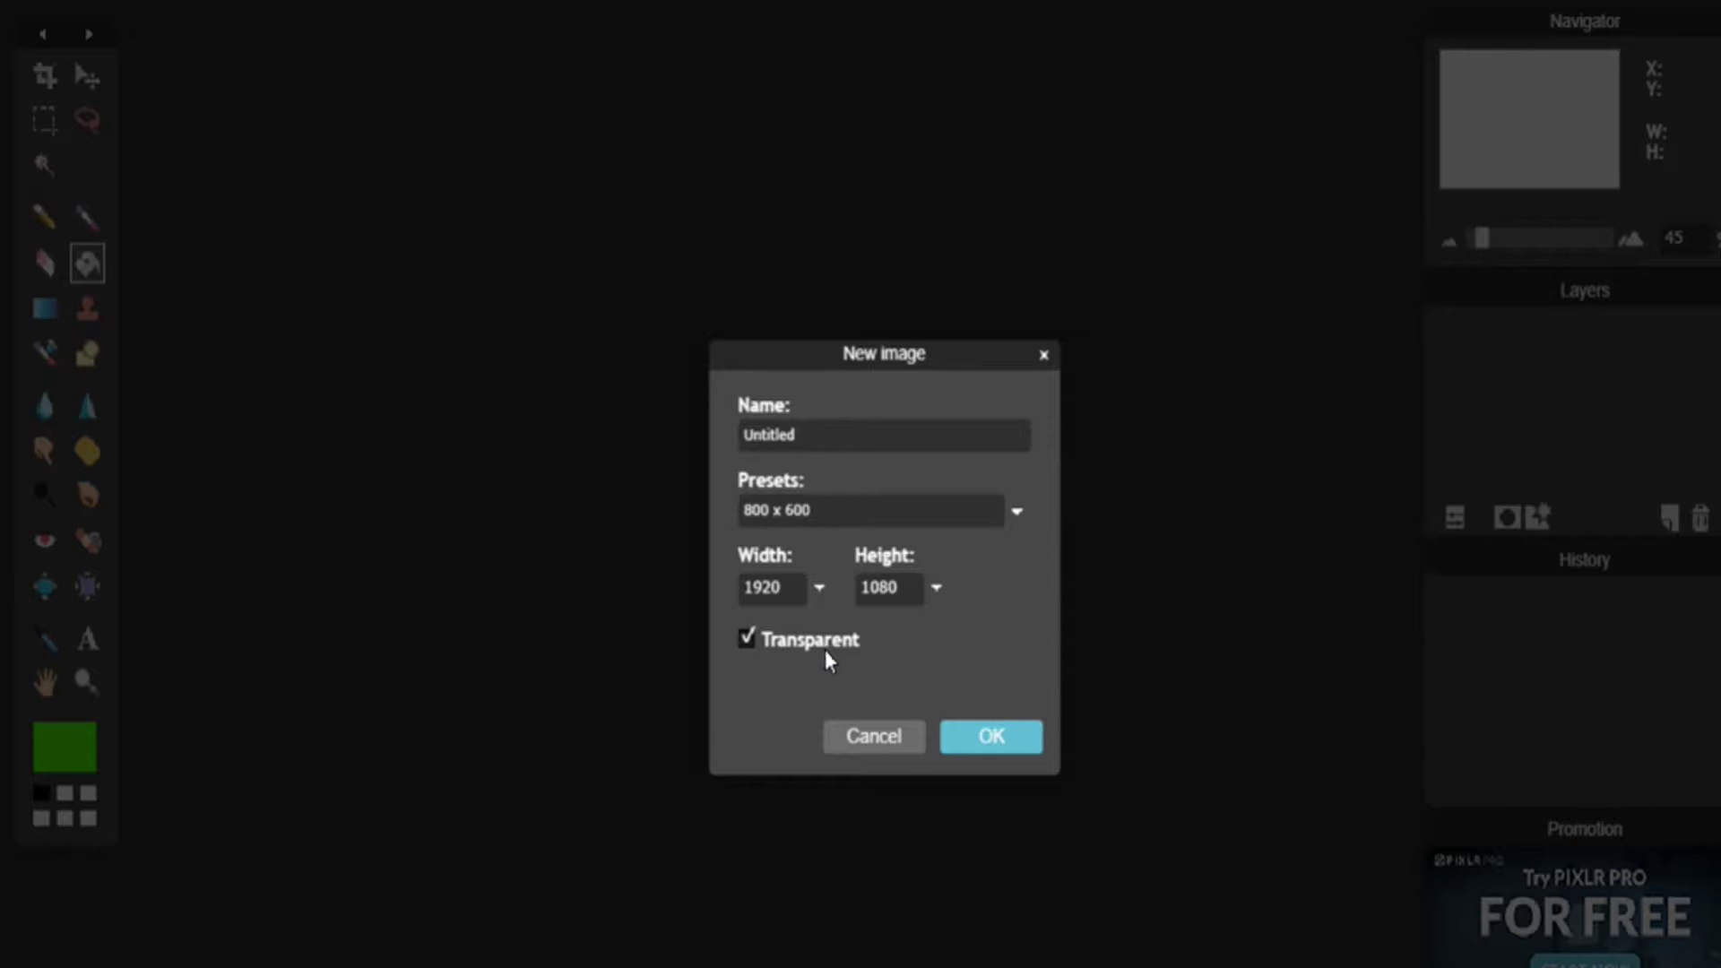
left_click(991, 737)
left_click_drag(1481, 254, 1475, 250)
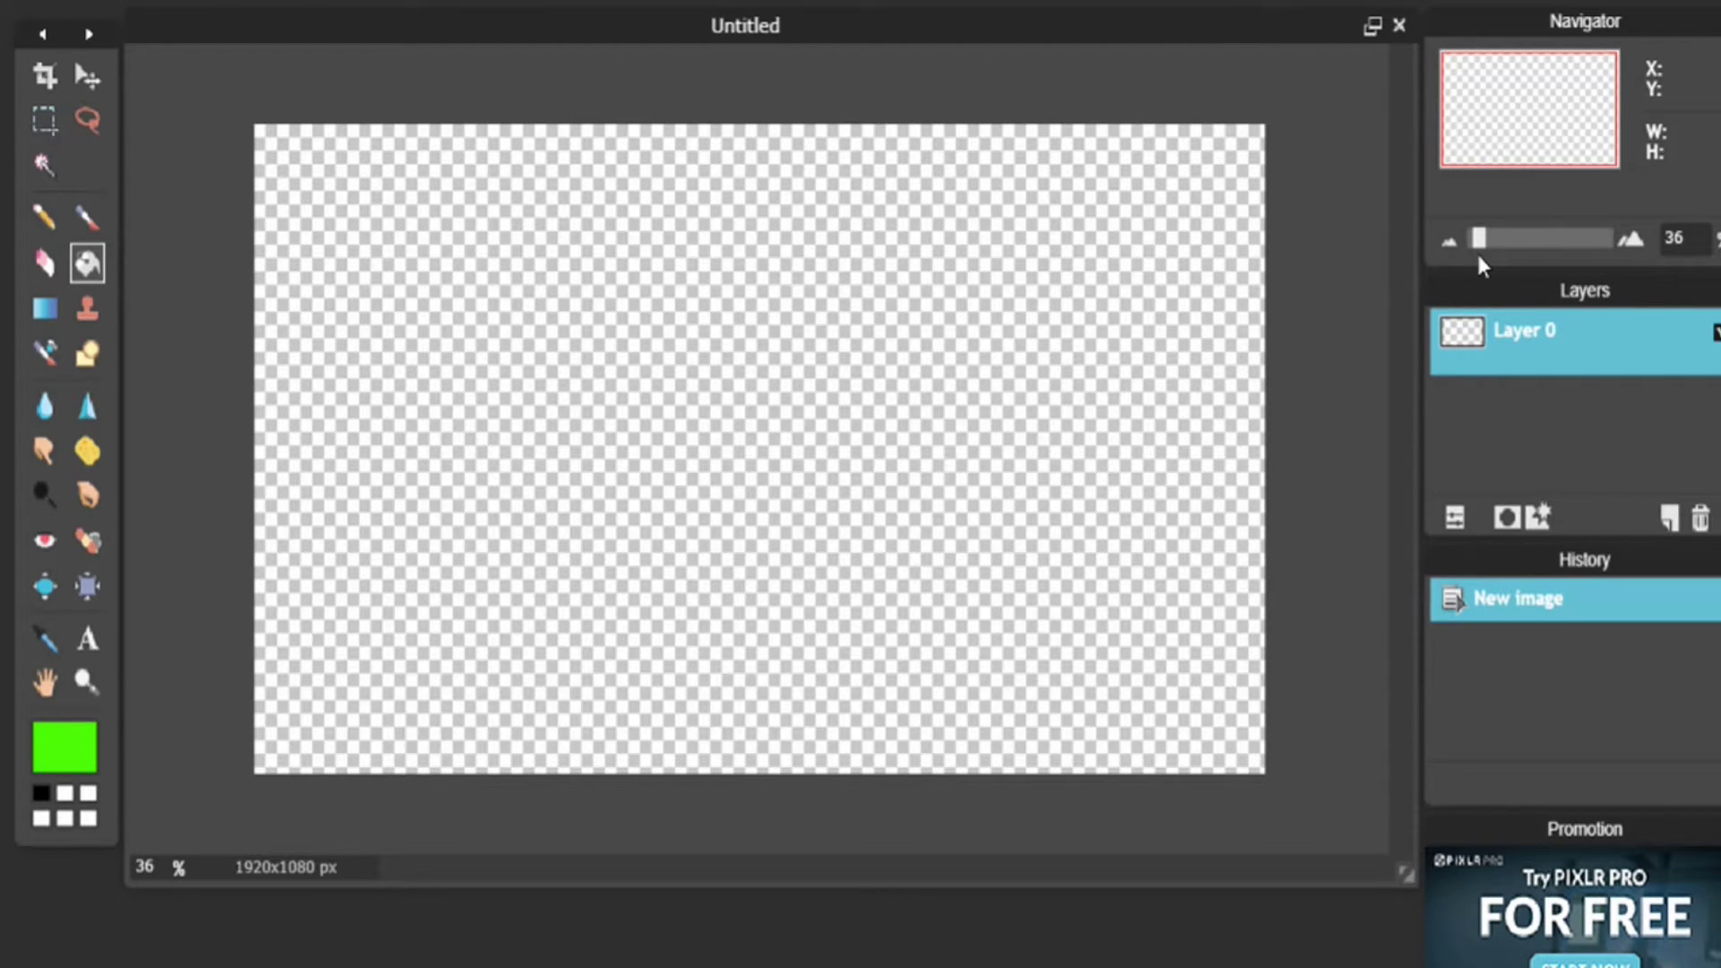
key("ctrl+v")
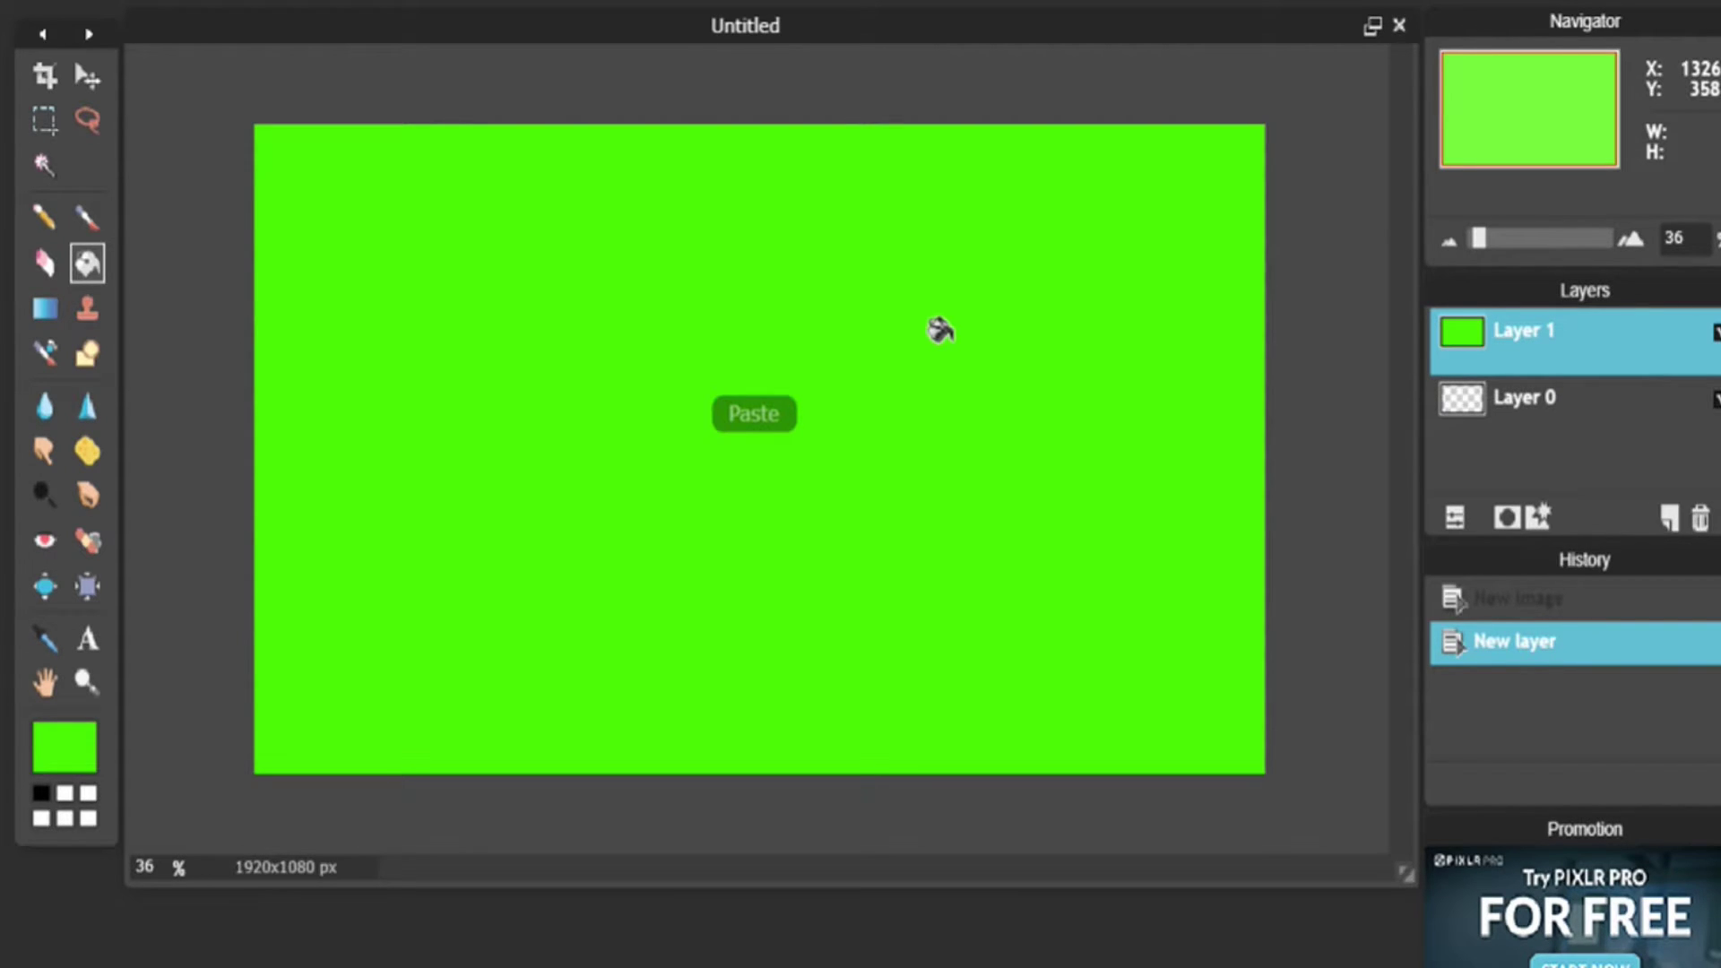
- Free-transform the green layer into a smaller rectangle centred on the canvas
left_click(138, 1)
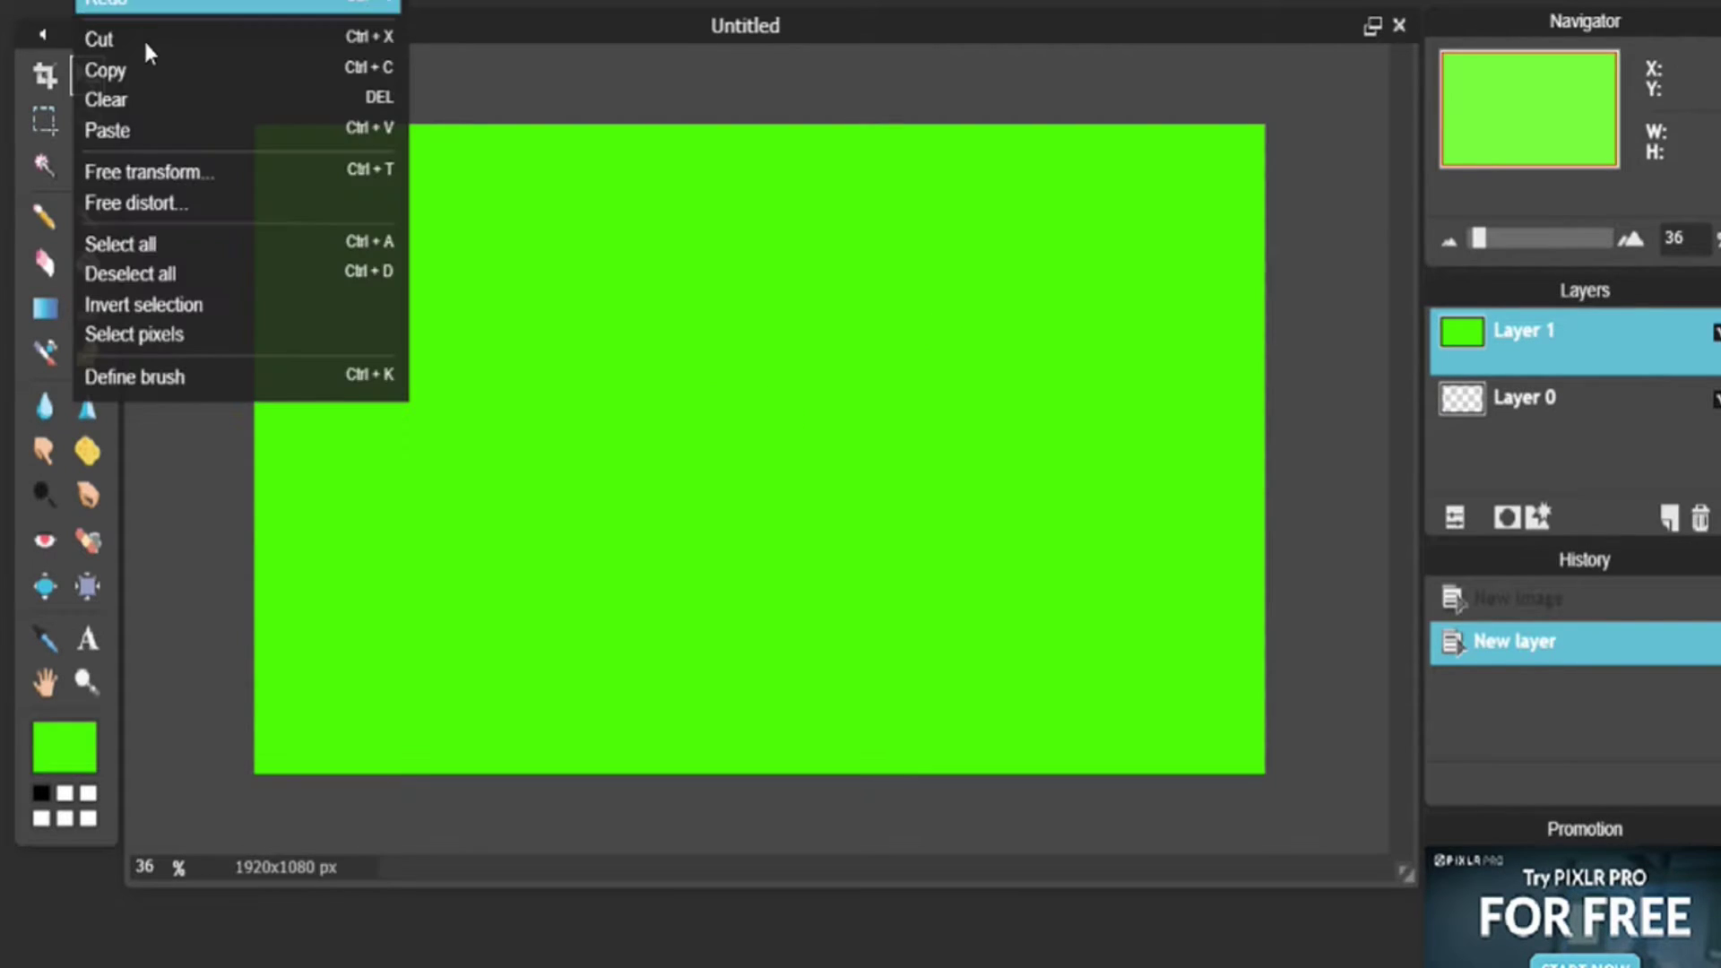
left_click(184, 176)
left_click_drag(254, 124, 489, 347)
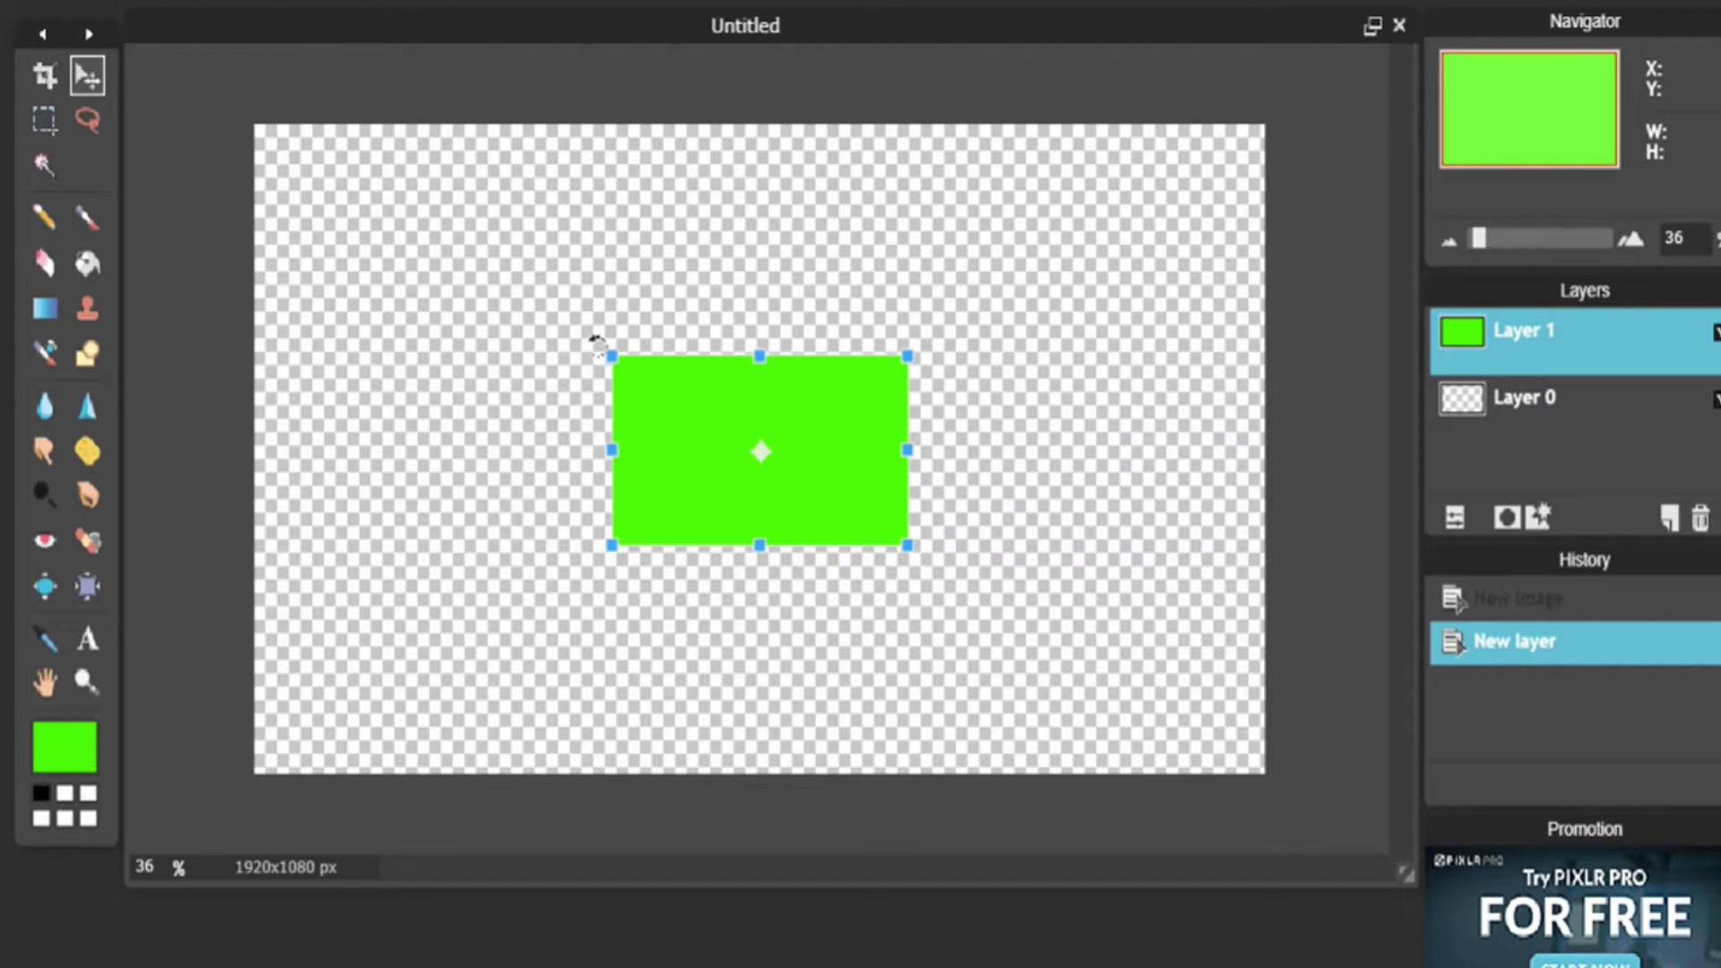
left_click_drag(608, 353, 537, 306)
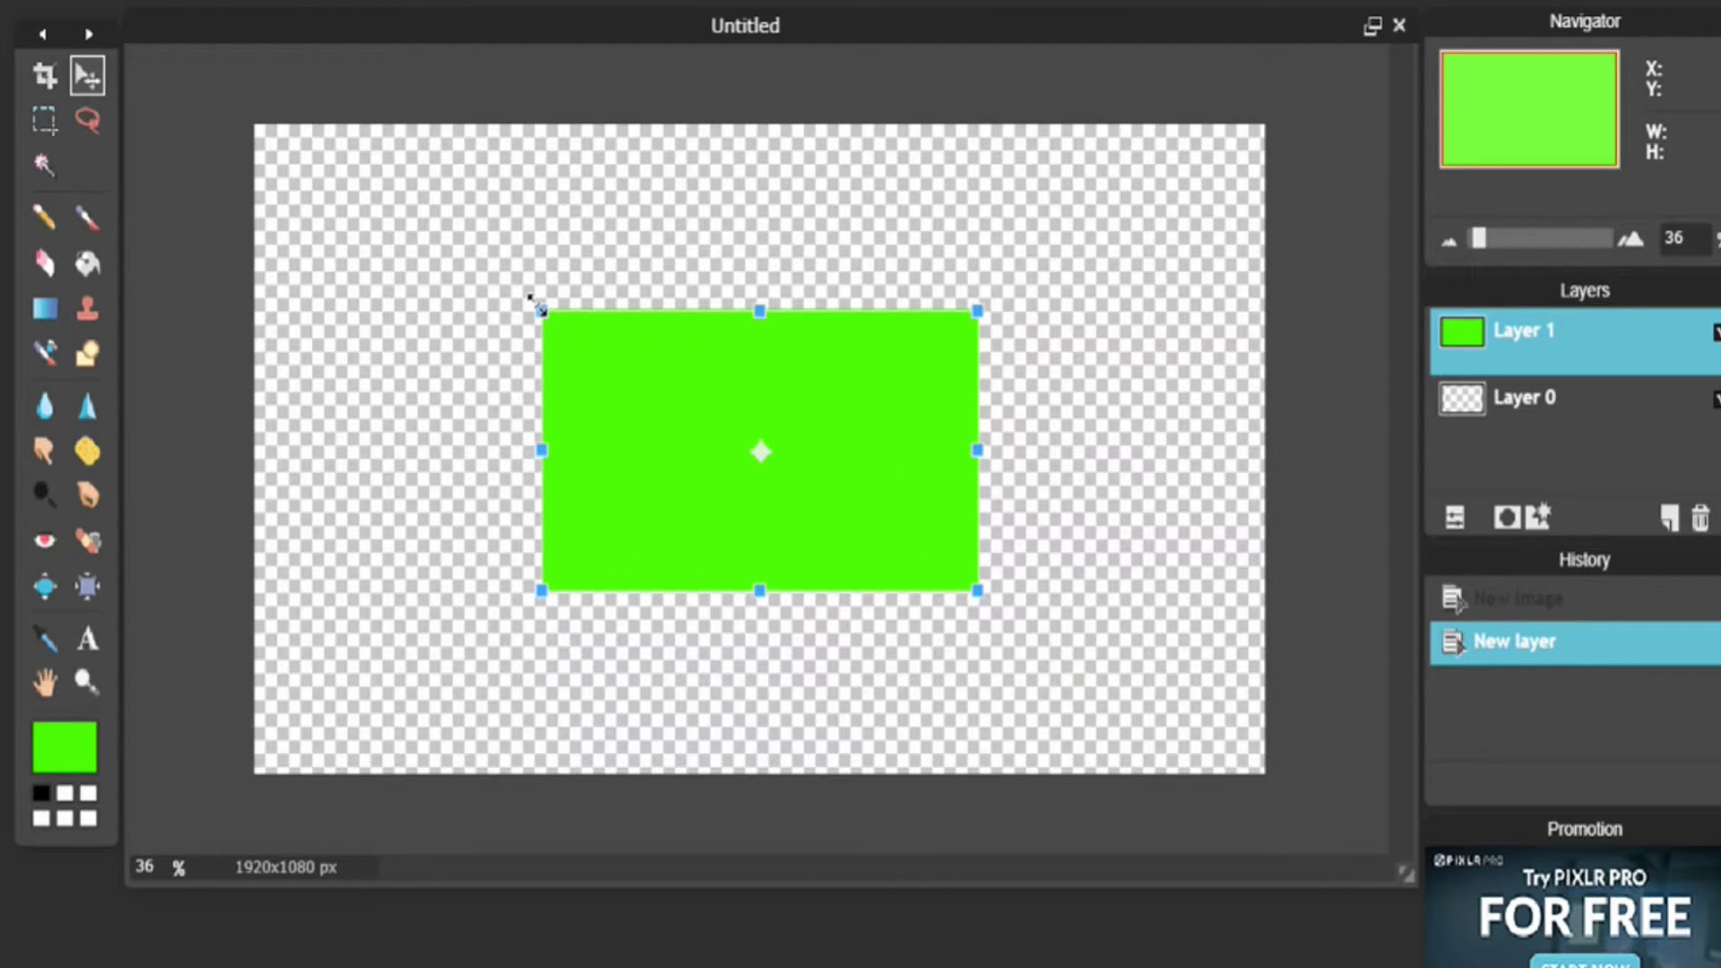
left_click(633, 207)
left_click(811, 593)
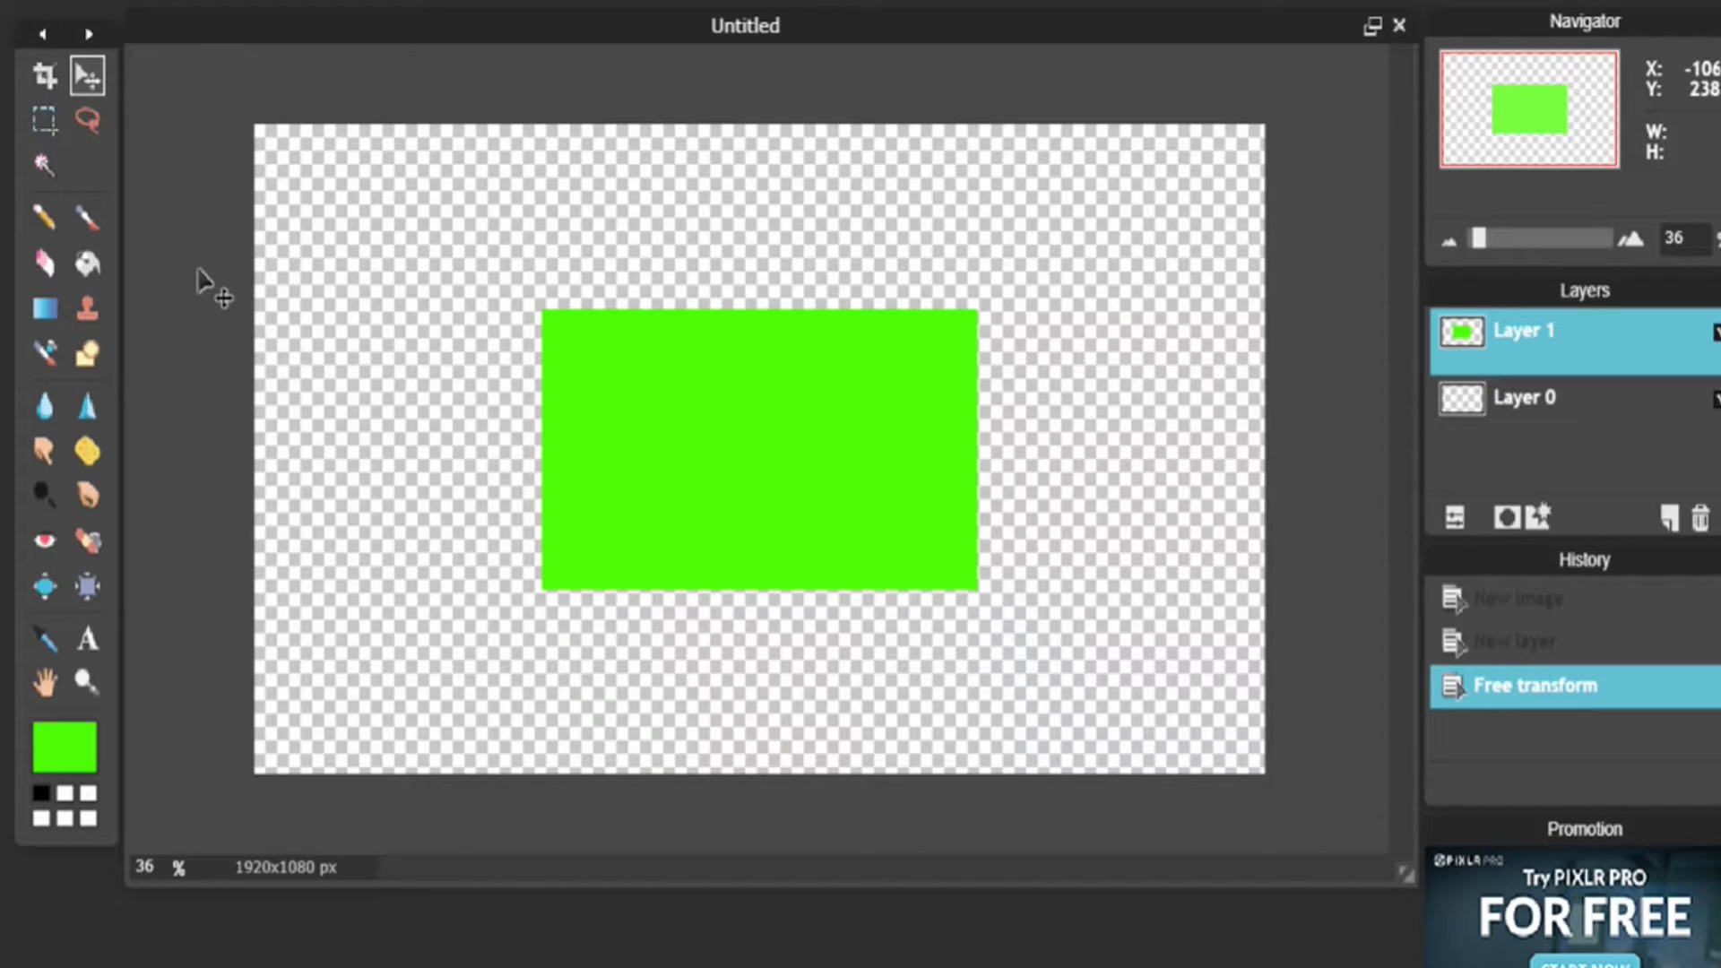
left_click(45, 111)
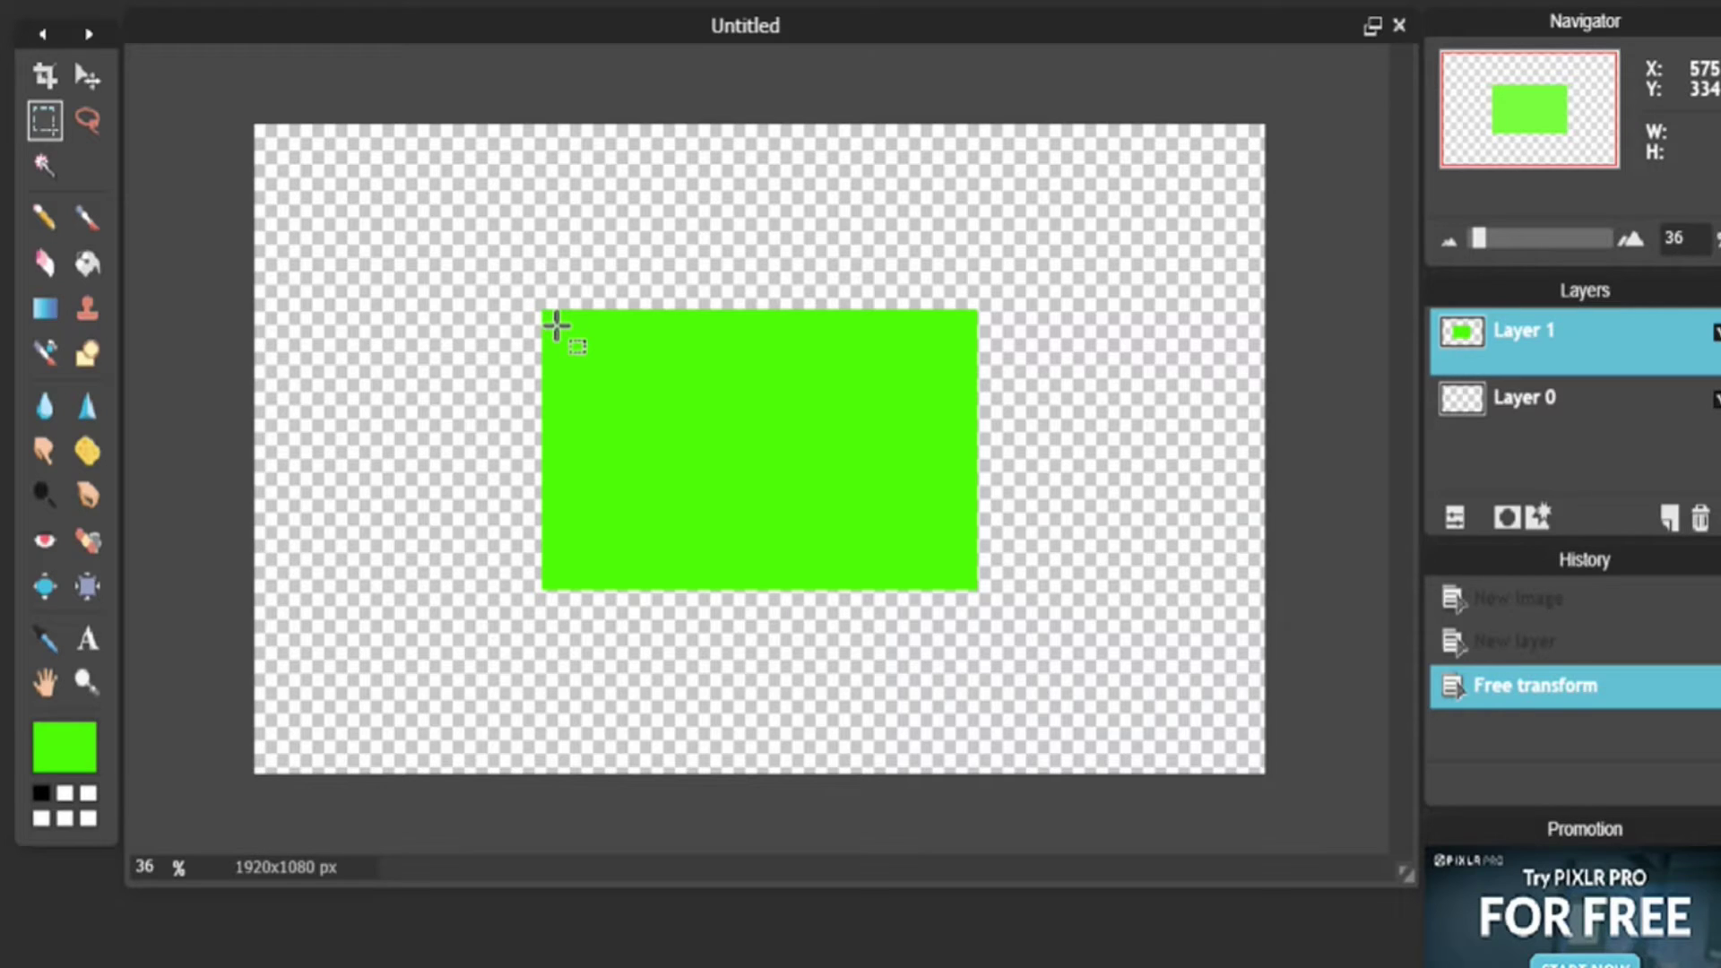
- Select and delete the green rectangle's interior, then deselect, leaving a hollow frame
left_click_drag(556, 325, 967, 576)
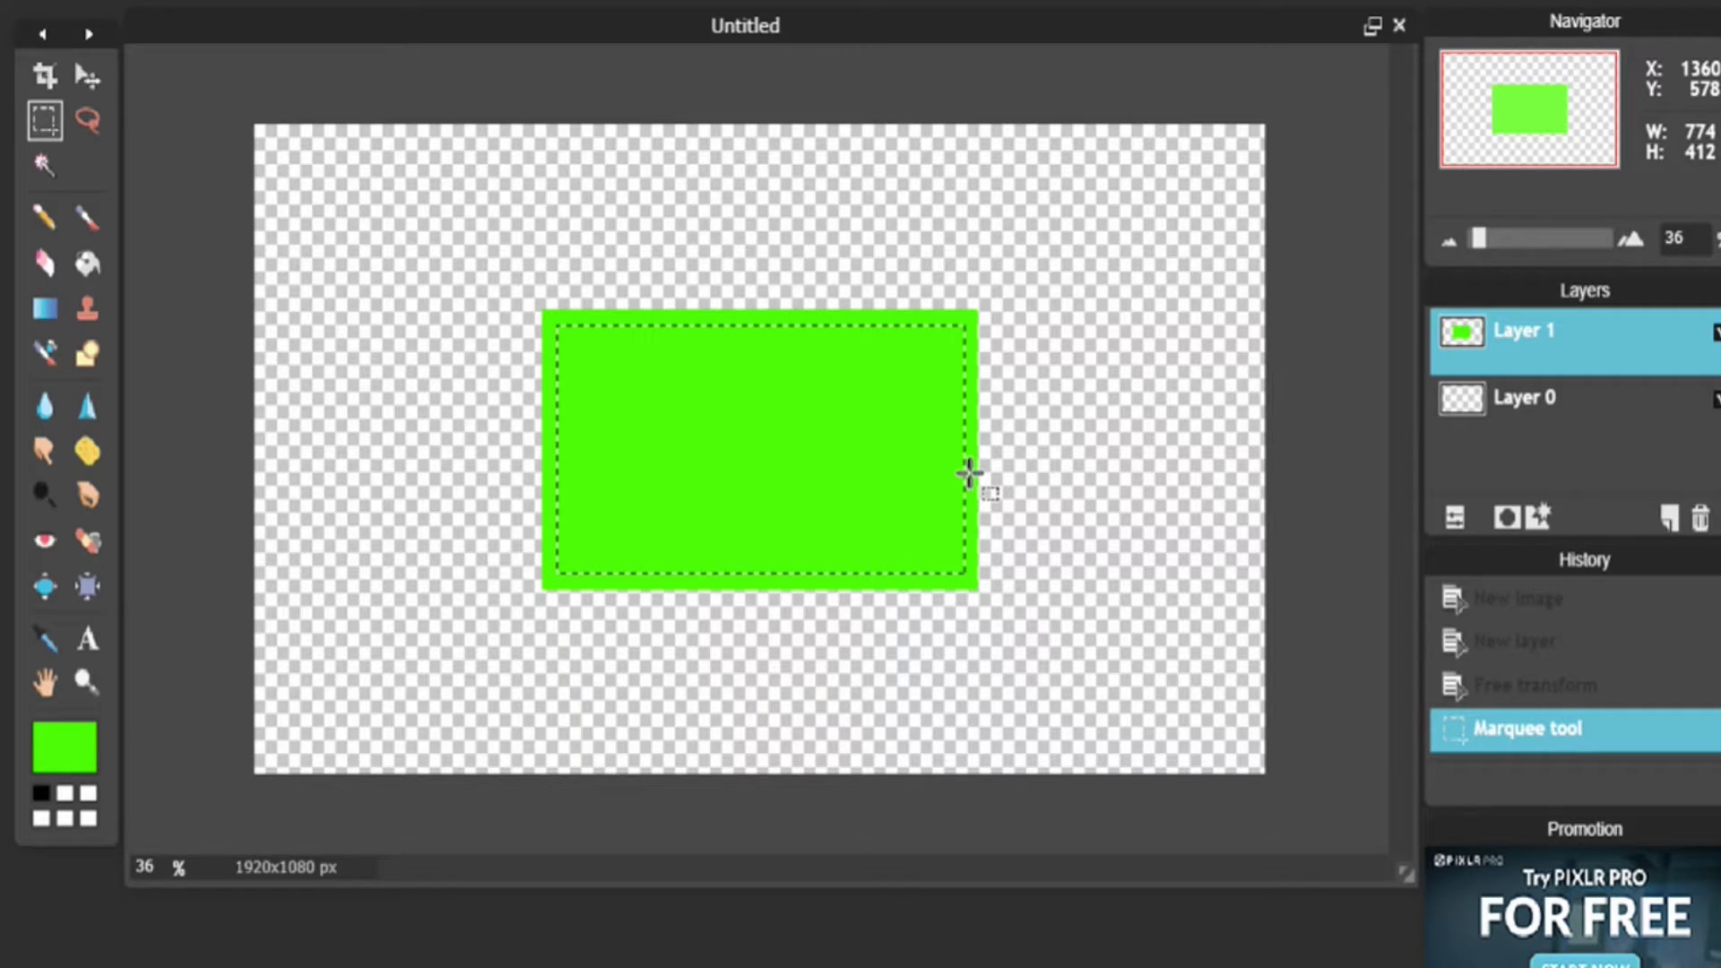
key("Delete")
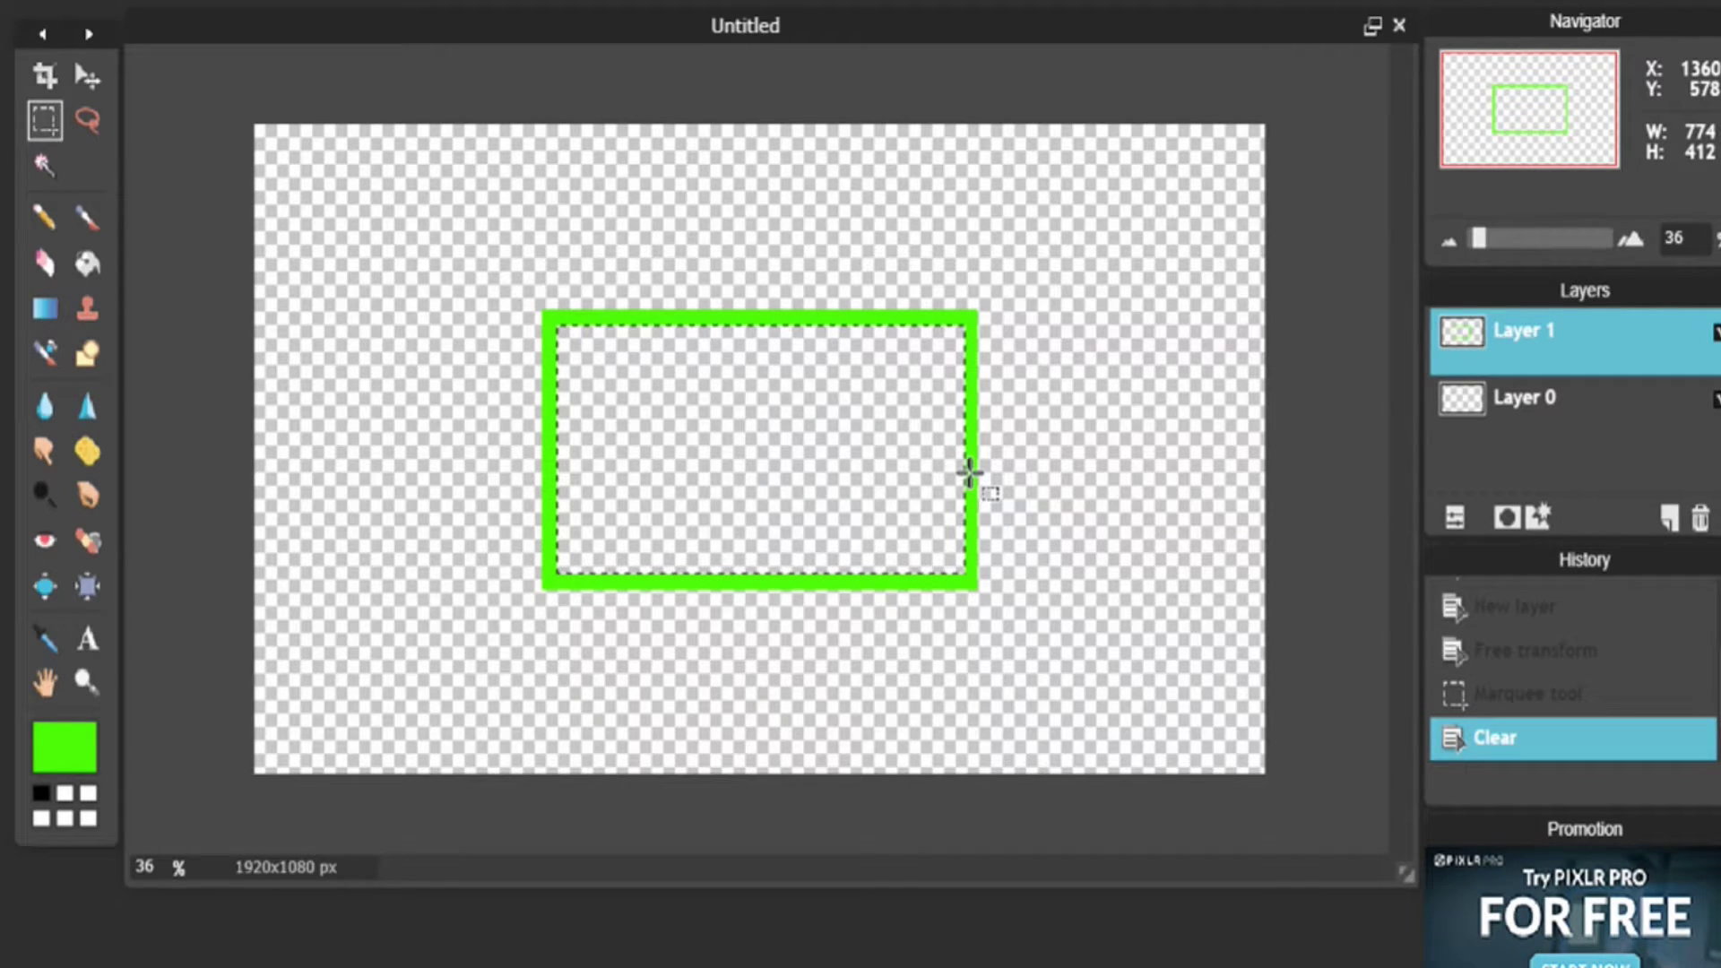
right_click(932, 466)
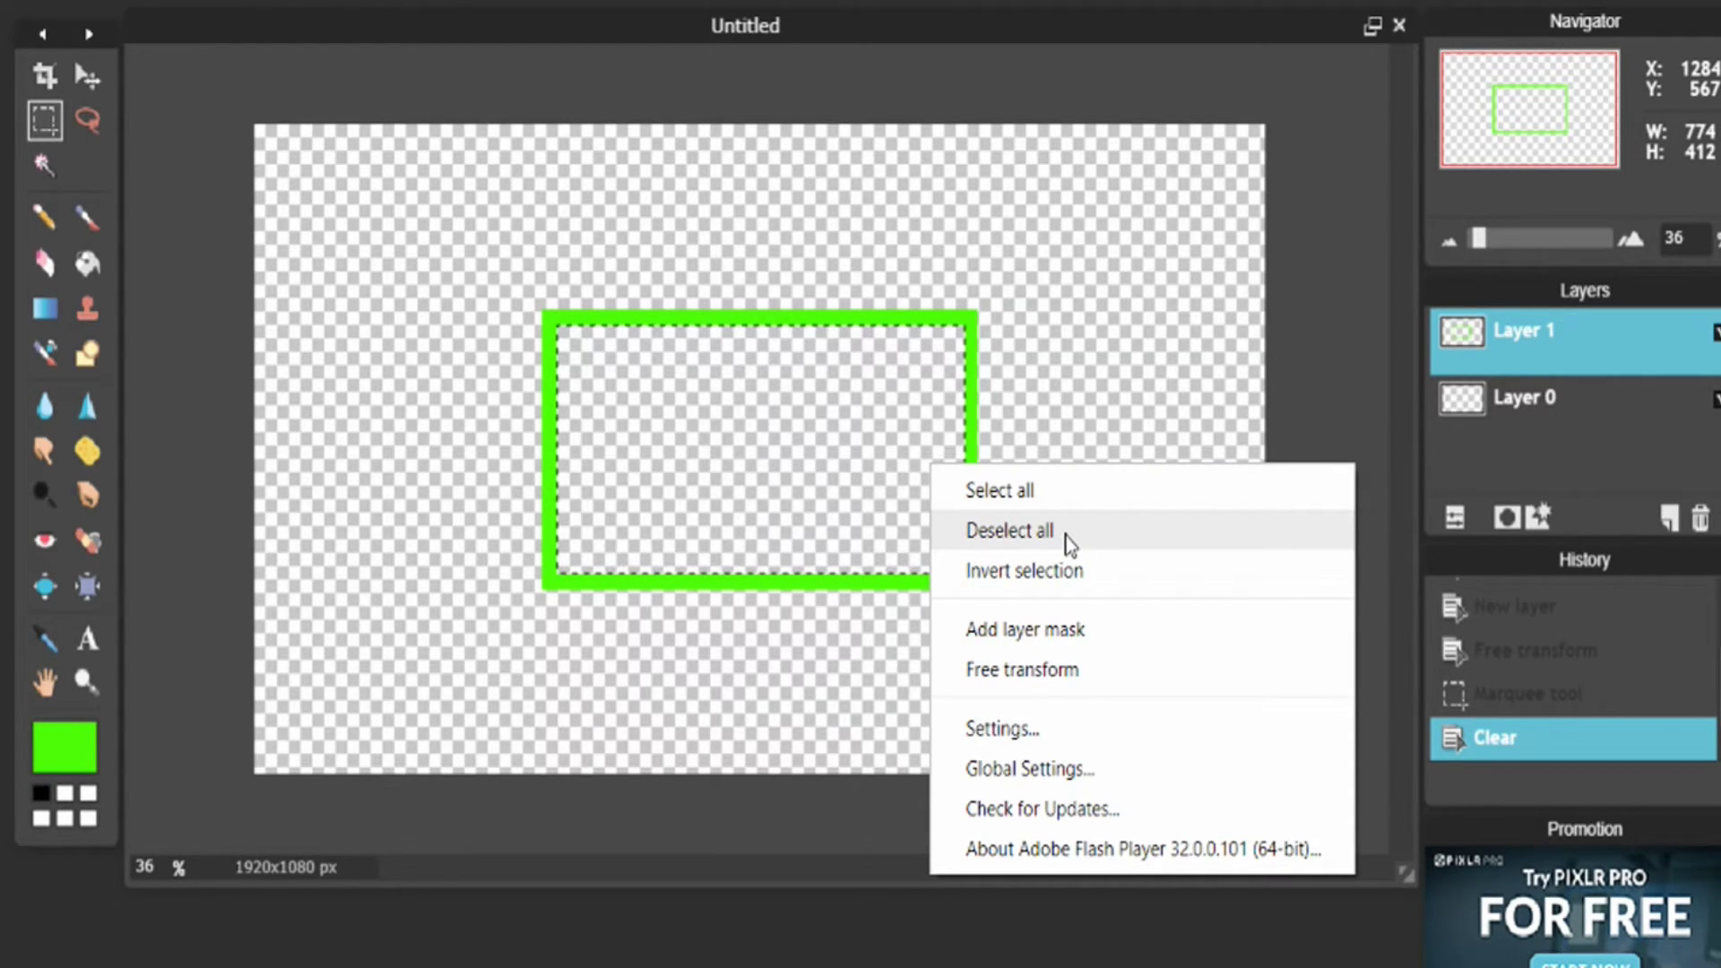
left_click(1067, 536)
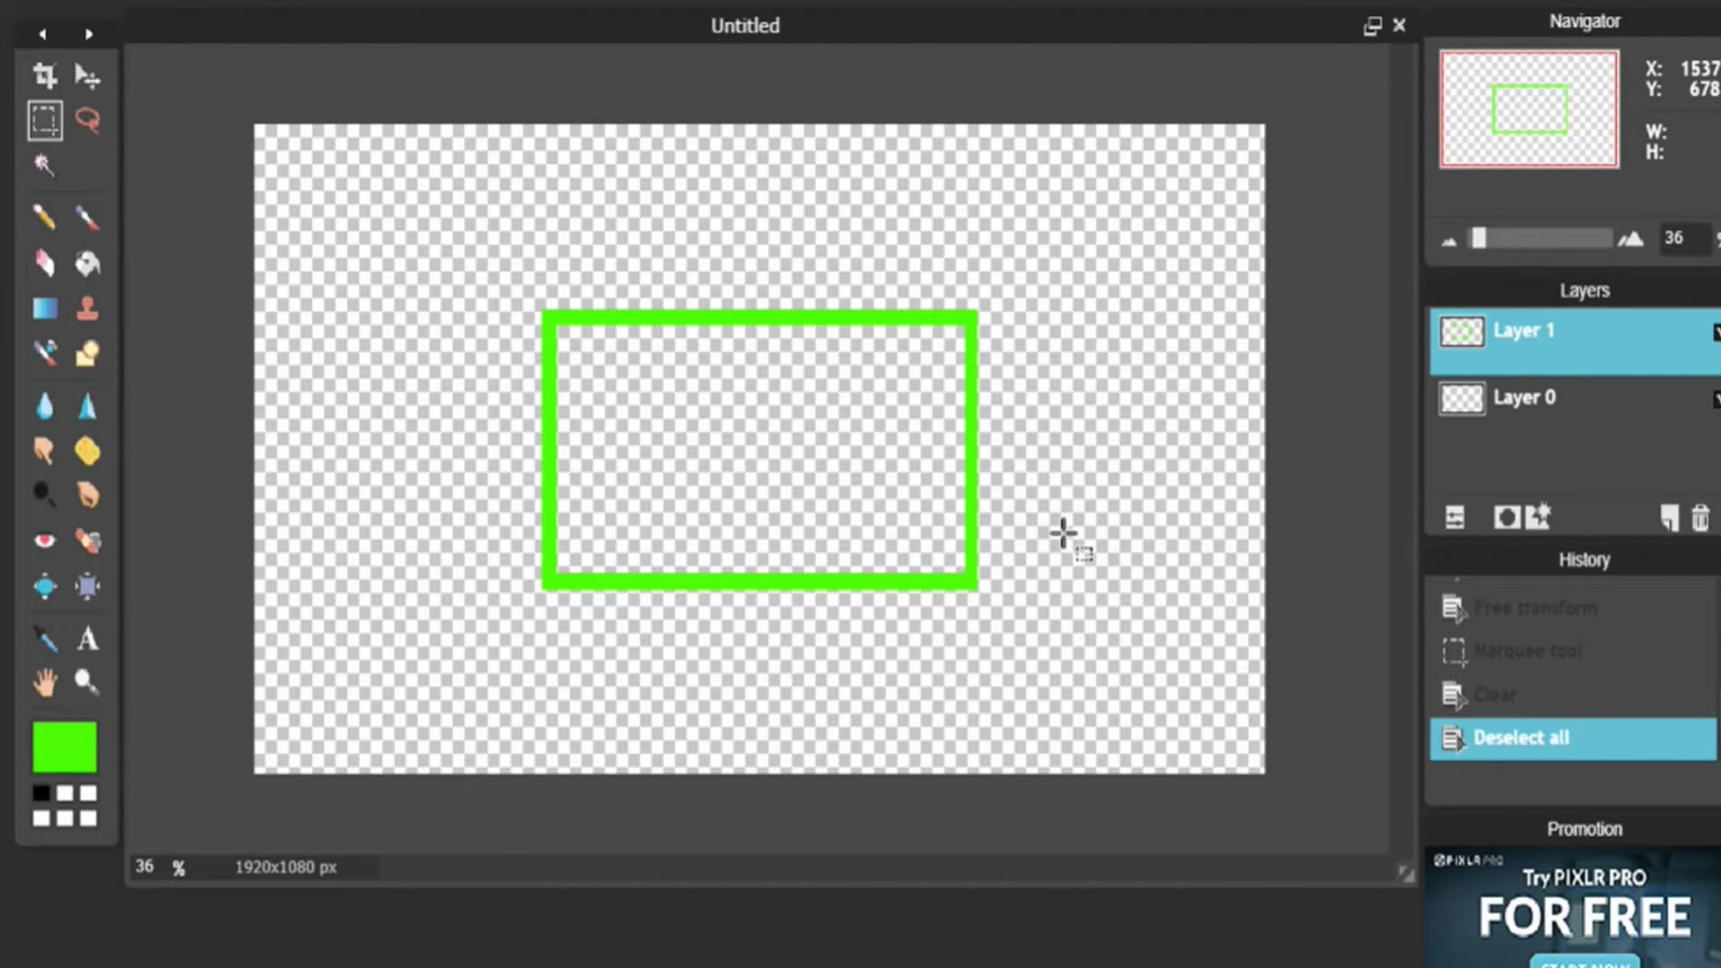
left_click(79, 79)
mouse_move(586, 371)
left_mouse_down()
mouse_move(714, 421)
mouse_move(611, 364)
left_mouse_up()
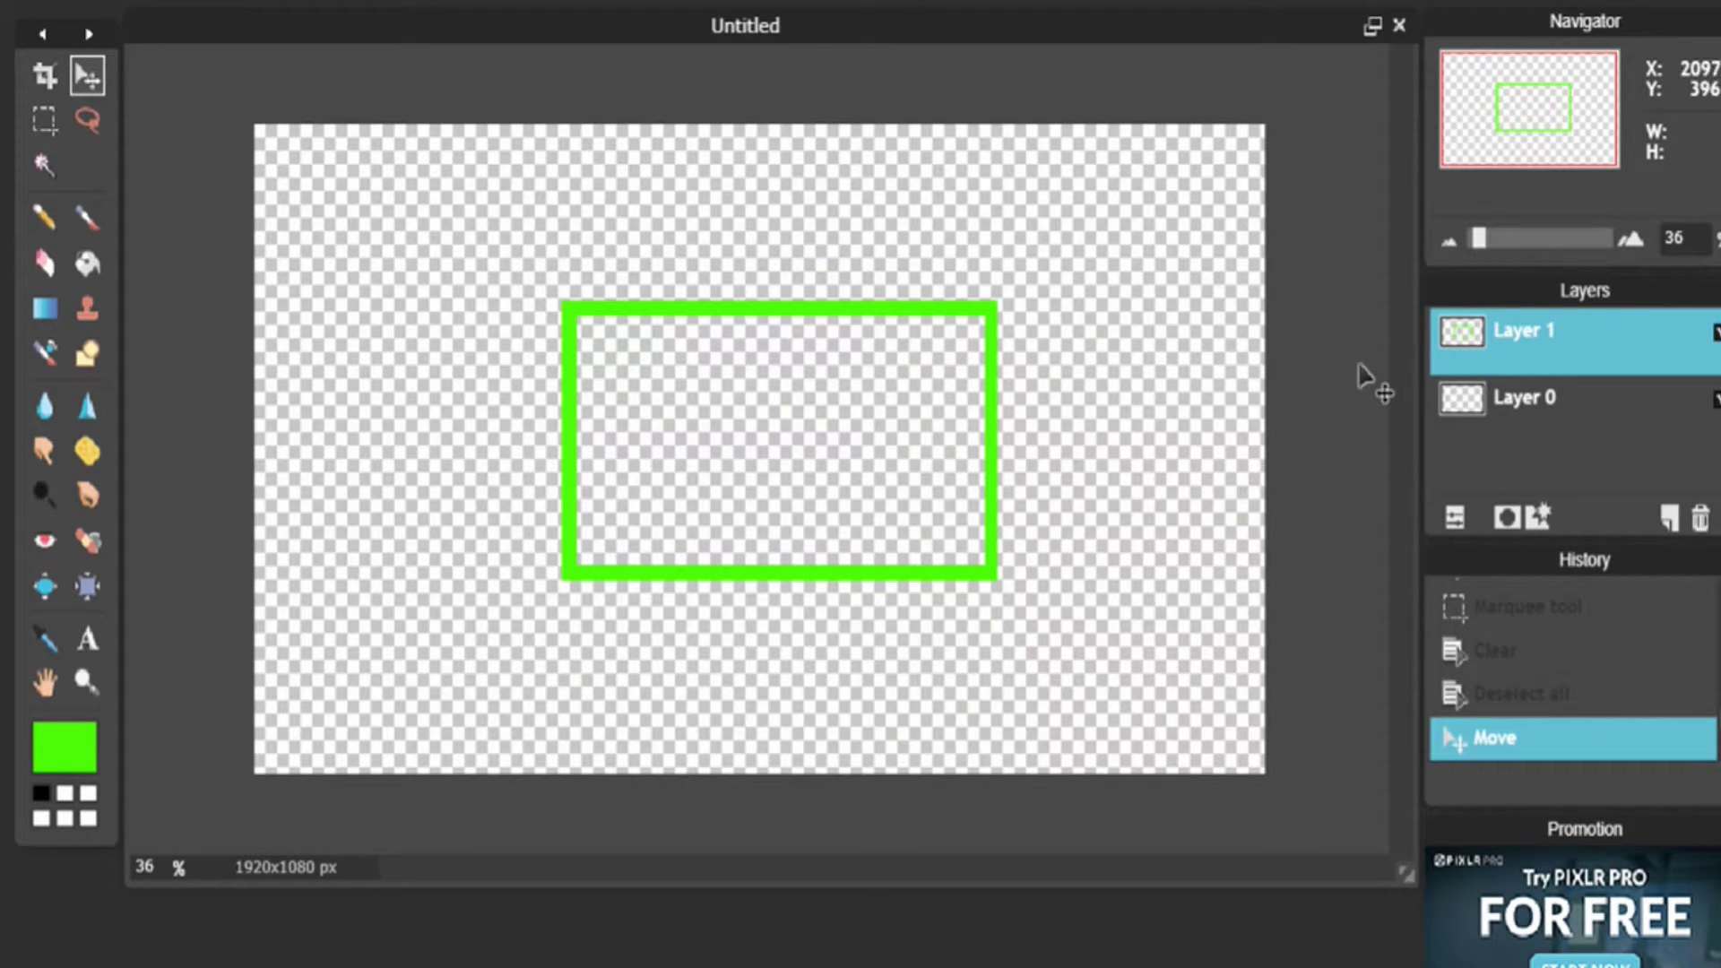
right_click(1570, 336)
left_click(1353, 522)
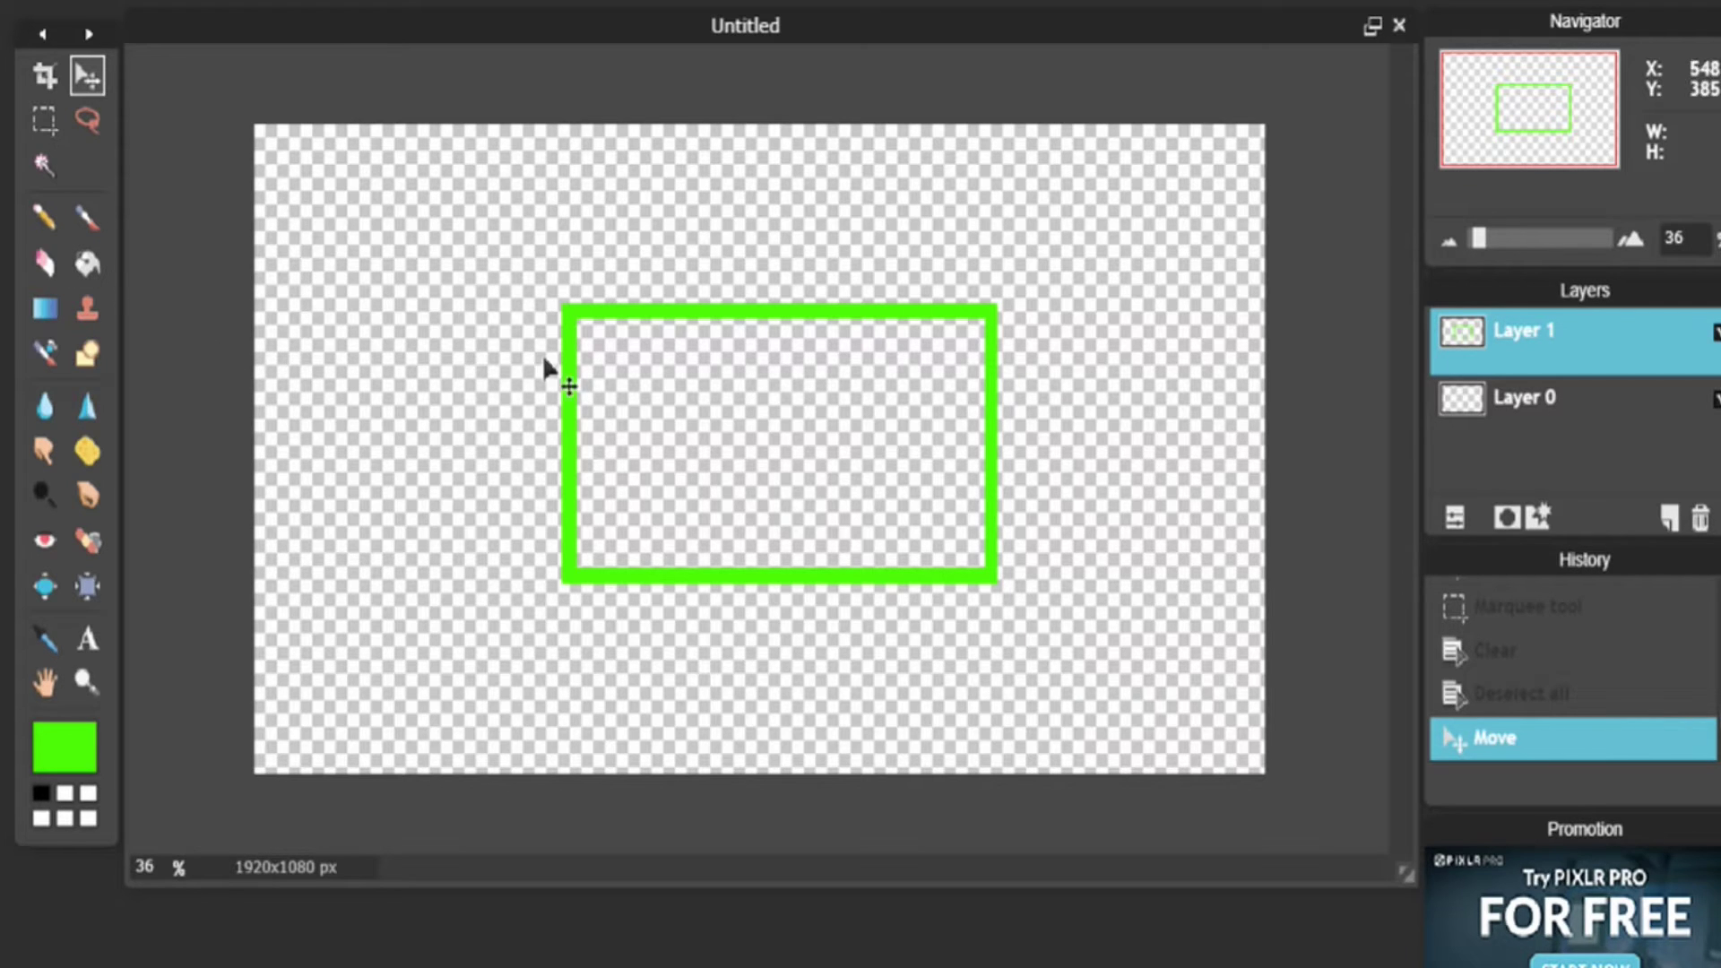
left_click_drag(608, 321, 582, 272)
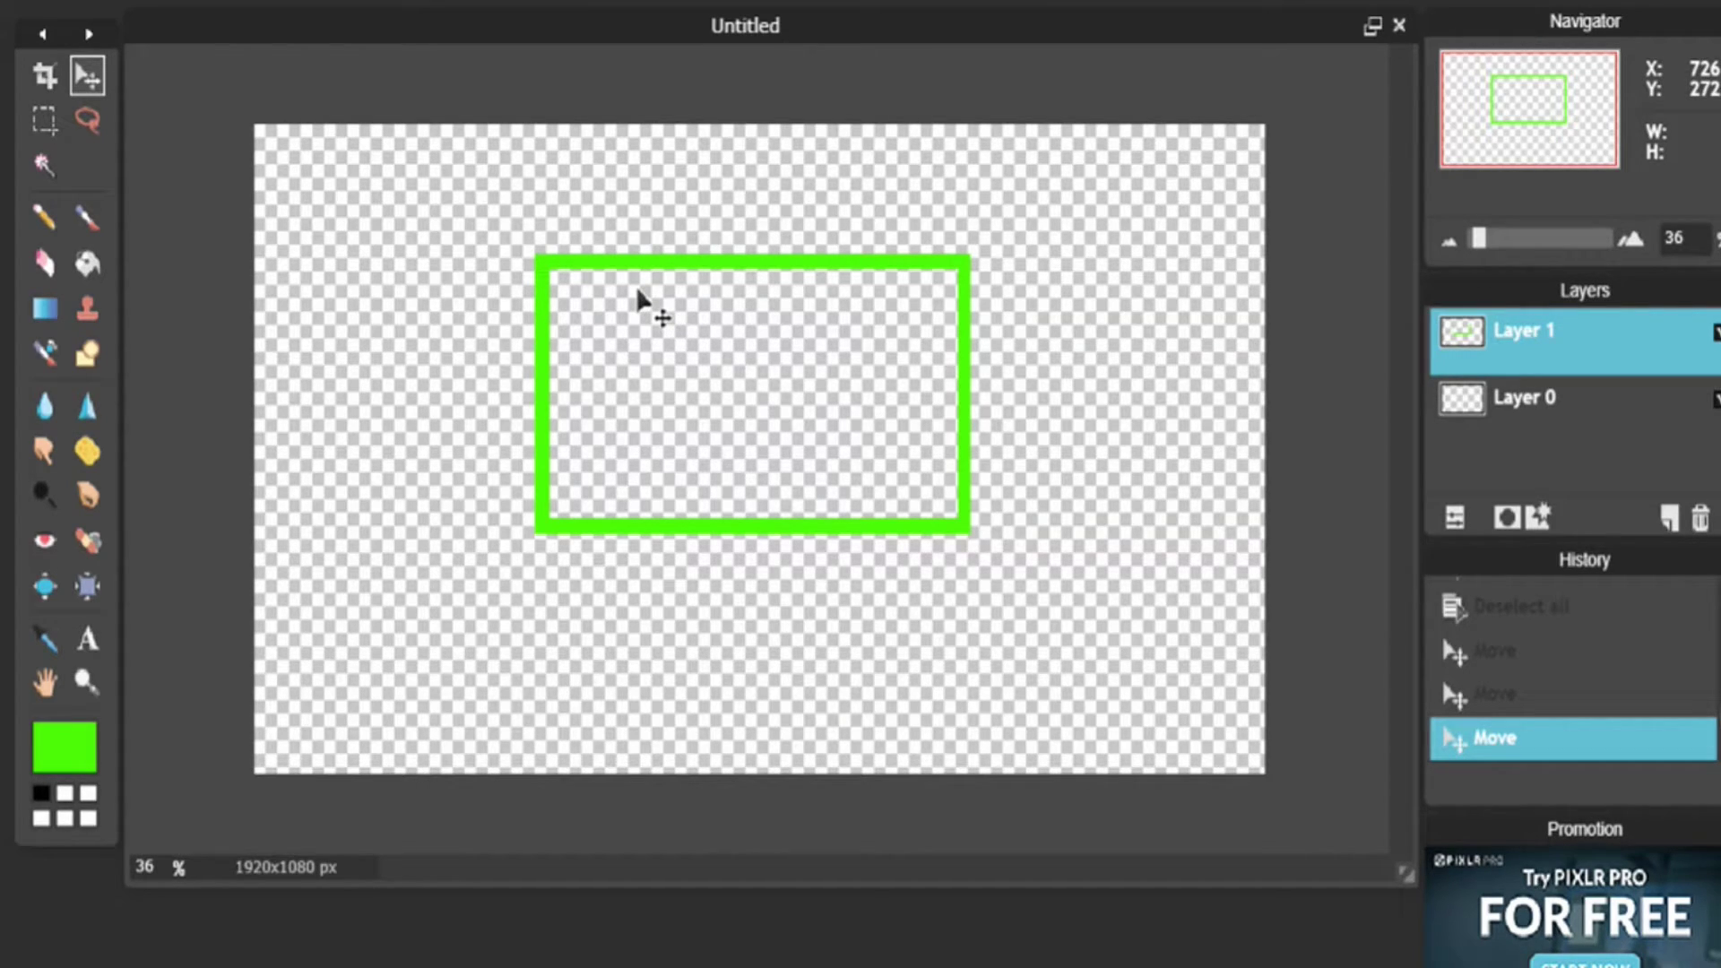
left_click_drag(768, 350, 782, 411)
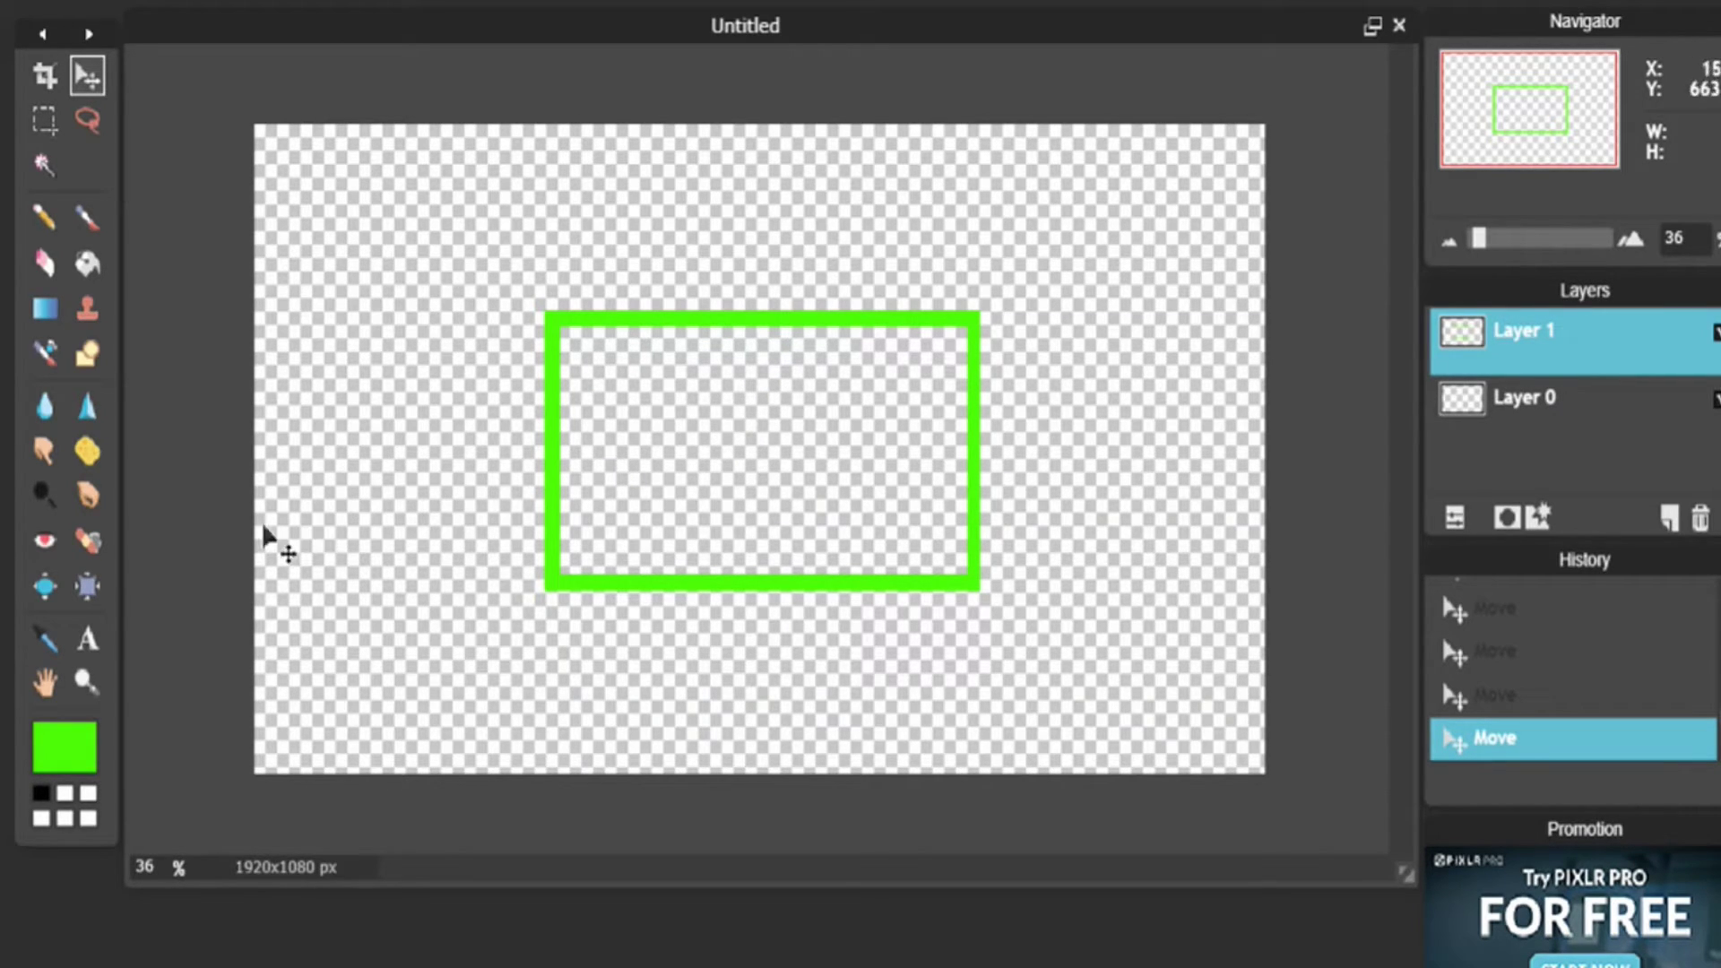
- Start a size-144 text box below the green frame
left_click(99, 642)
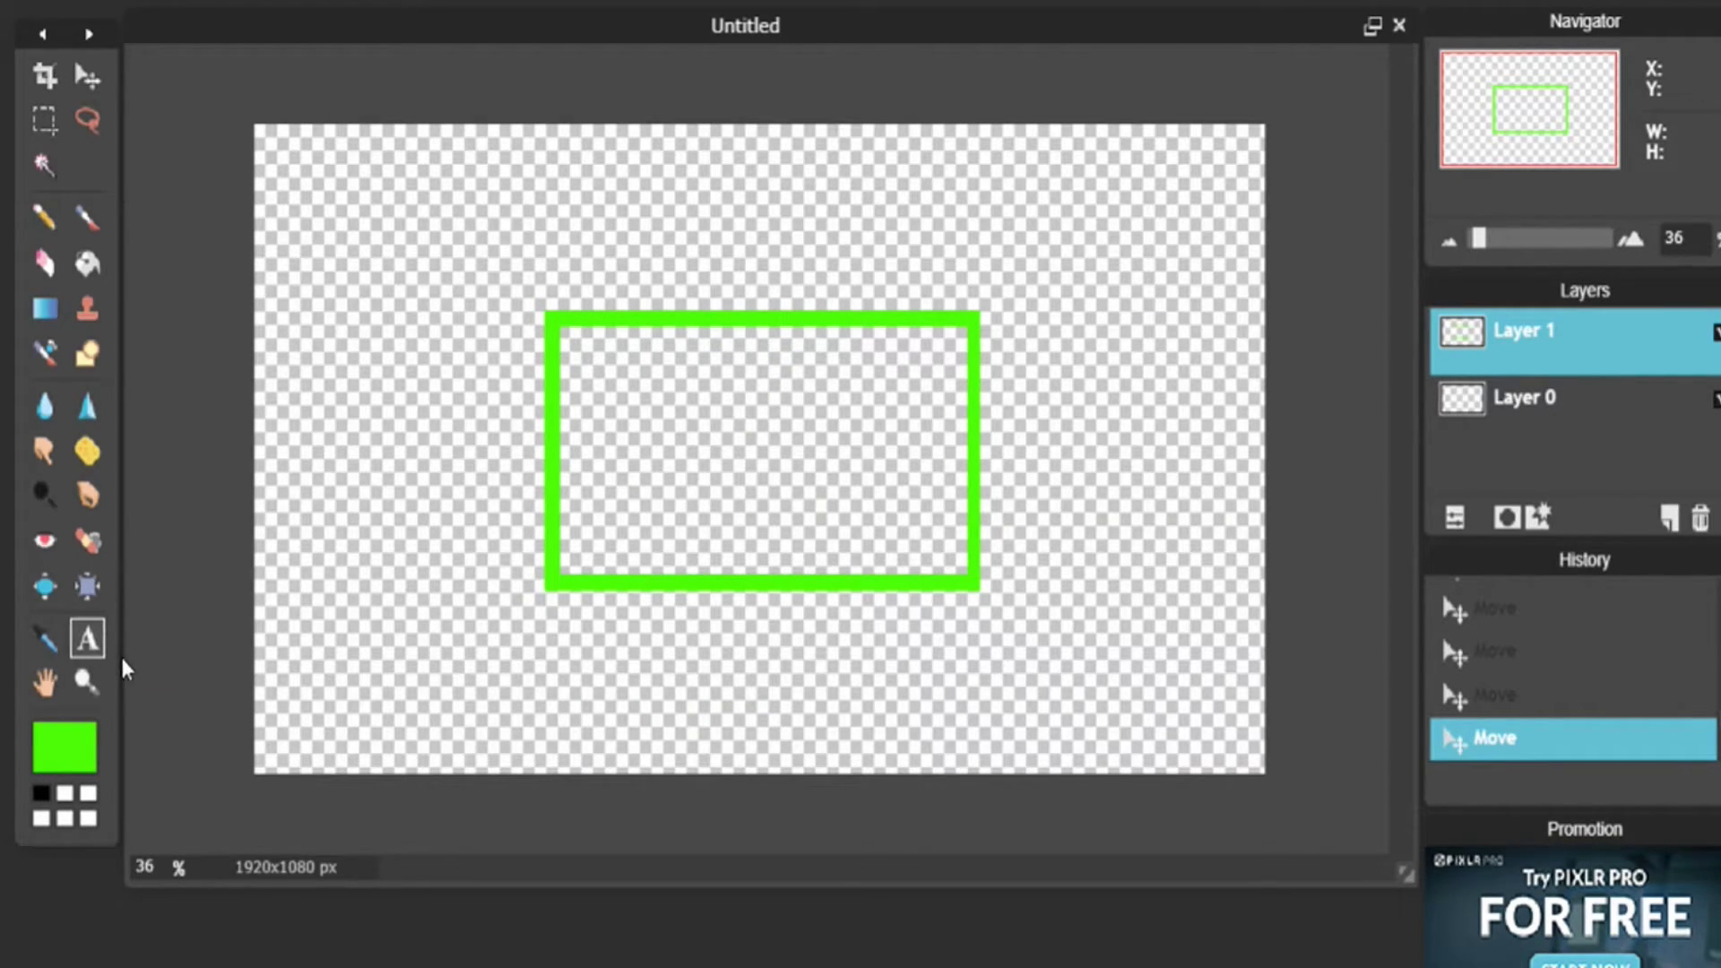
left_click(771, 596)
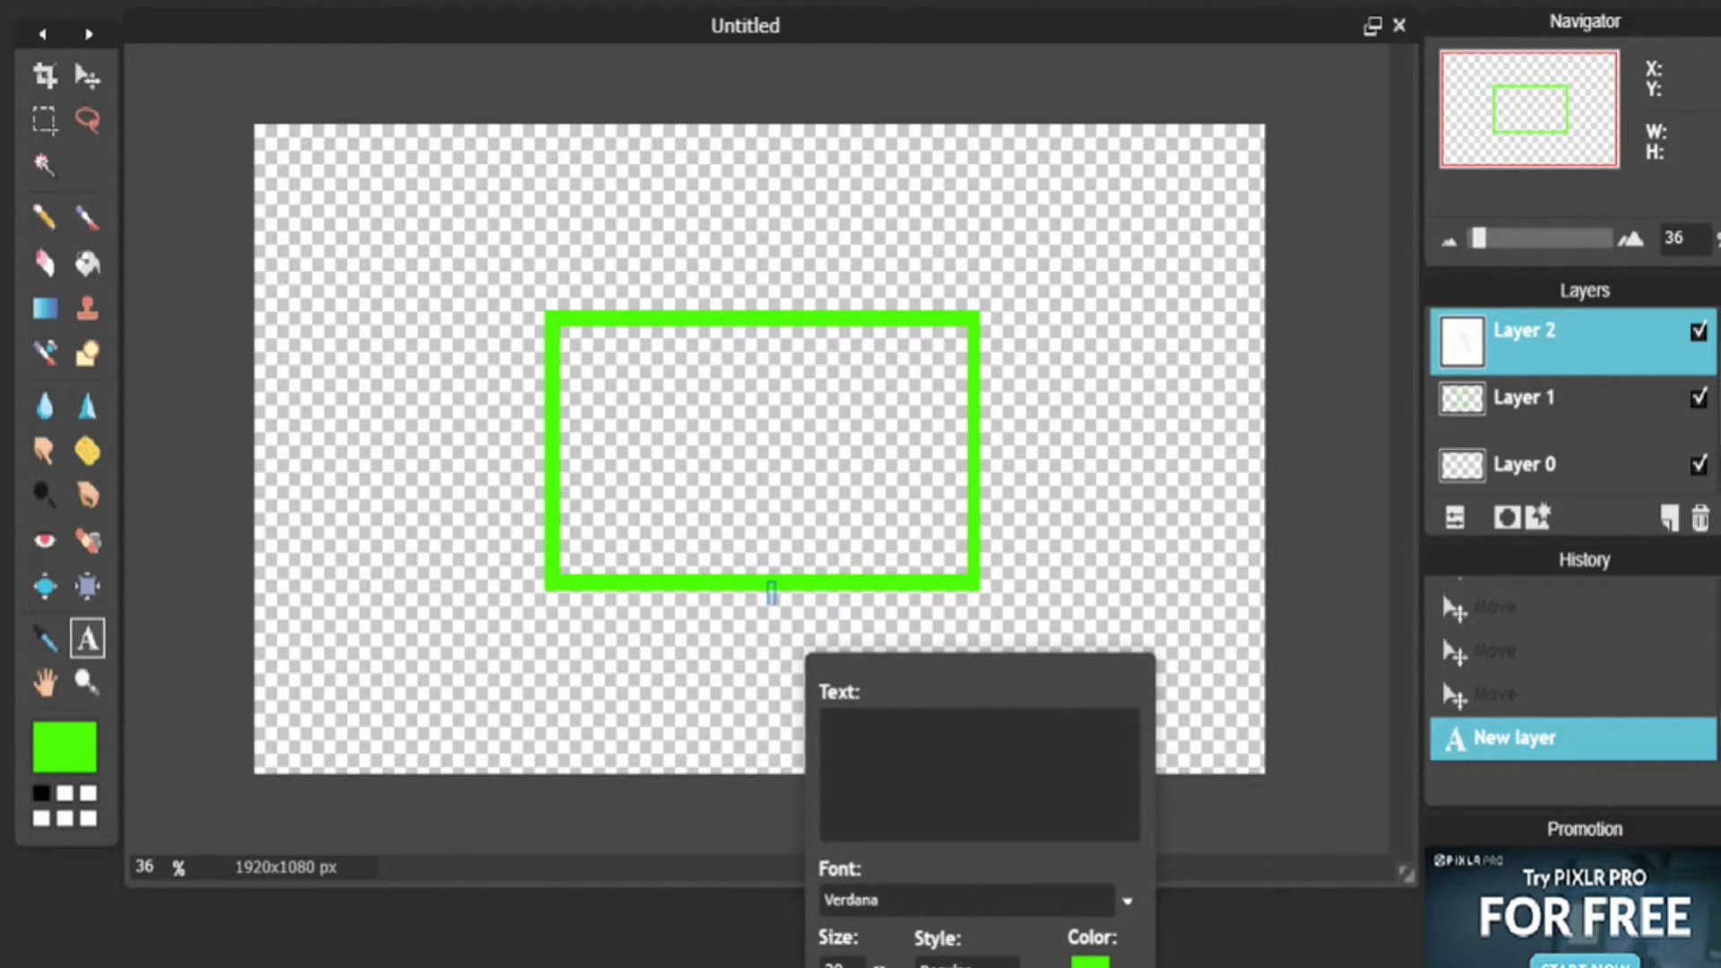
type("144")
left_click(901, 910)
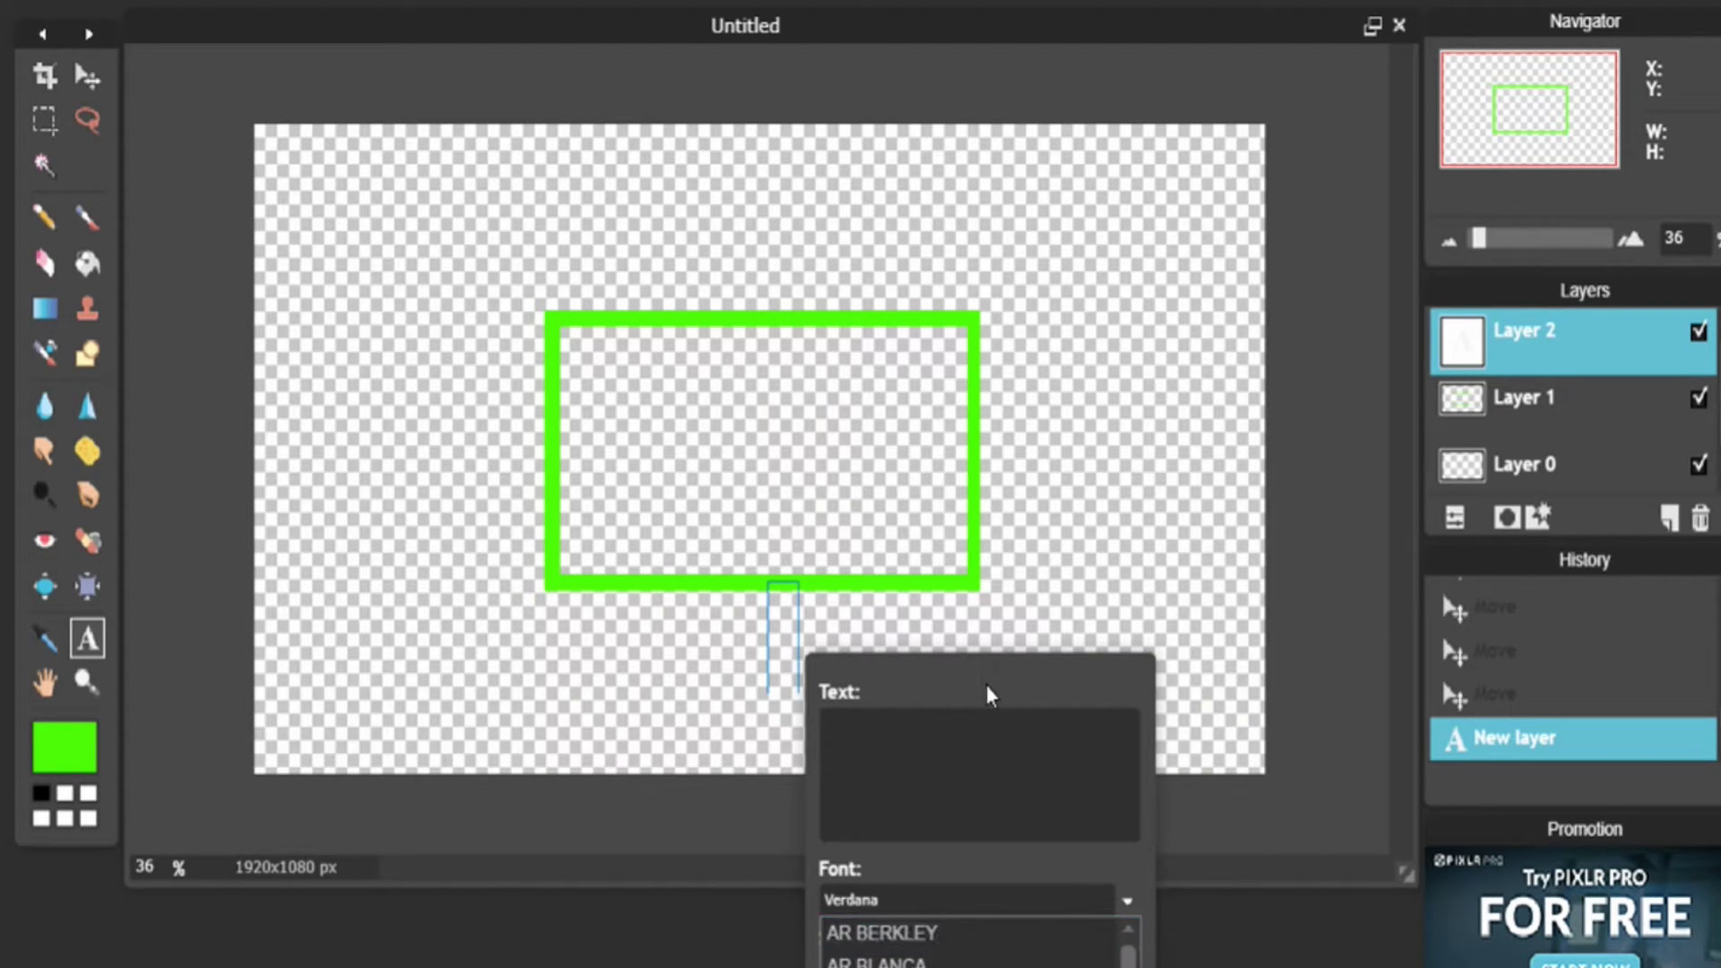
left_click_drag(989, 695, 1242, 383)
left_click(1401, 519)
- Set the font to DK Cinnabar Brush and type the word Panden
left_click(1264, 527)
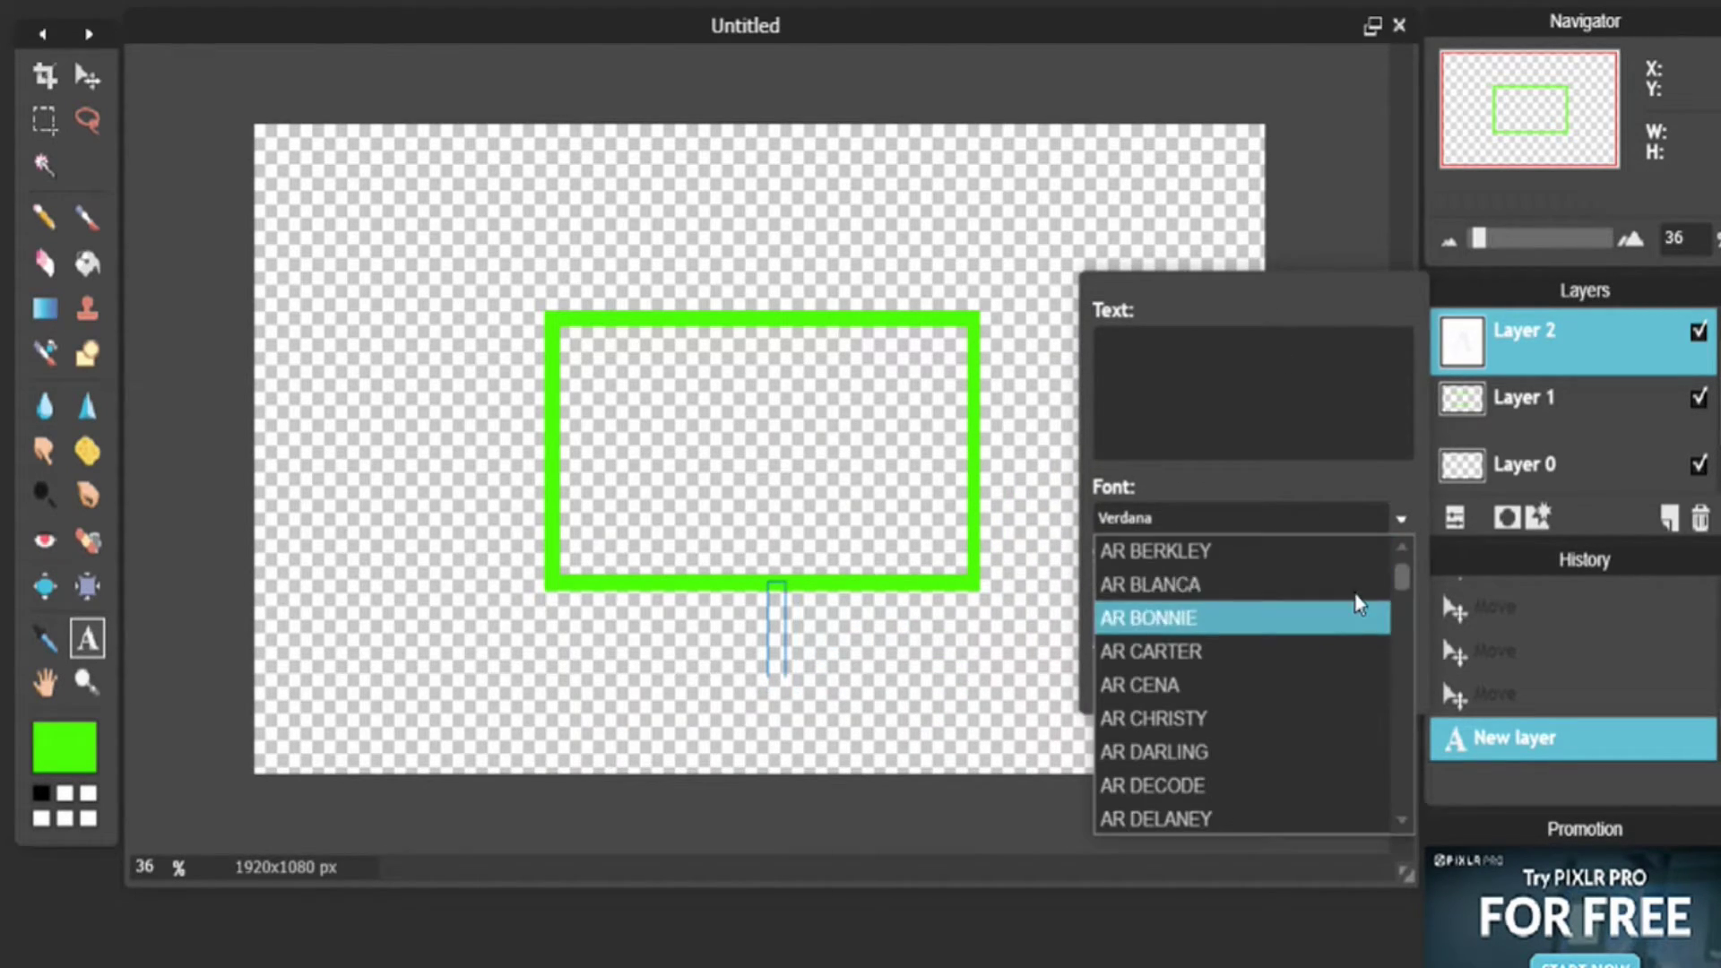
left_click_drag(1397, 568, 1400, 674)
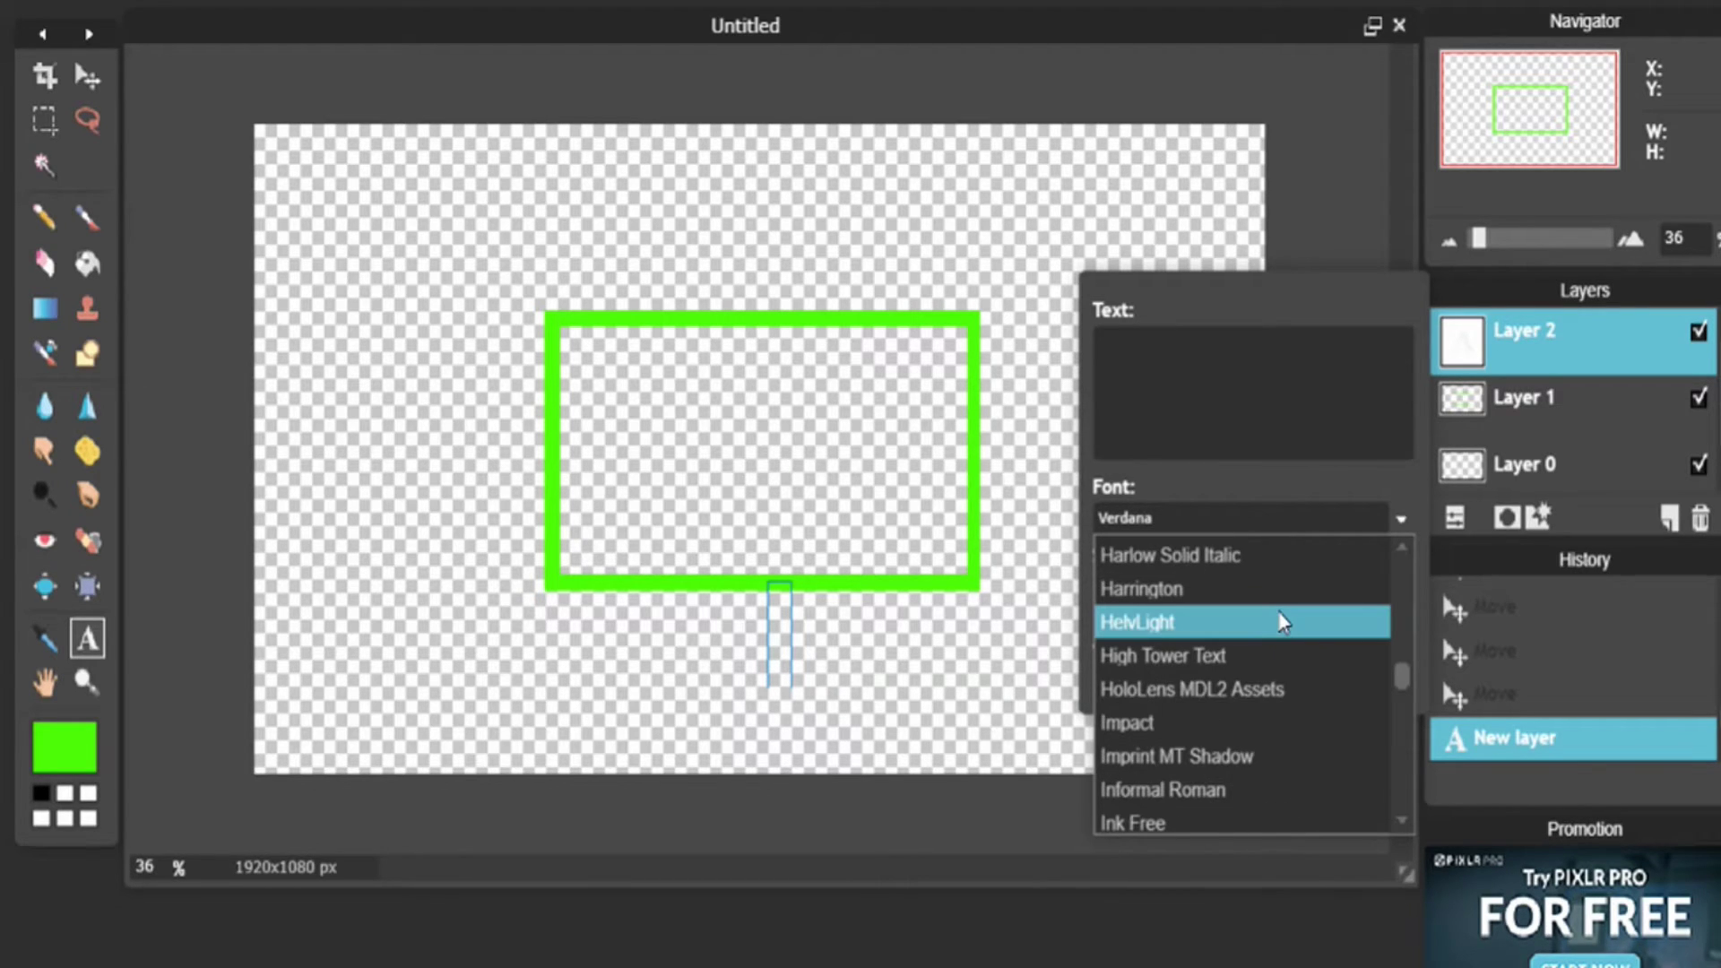
scroll(1271, 708, "up", 5)
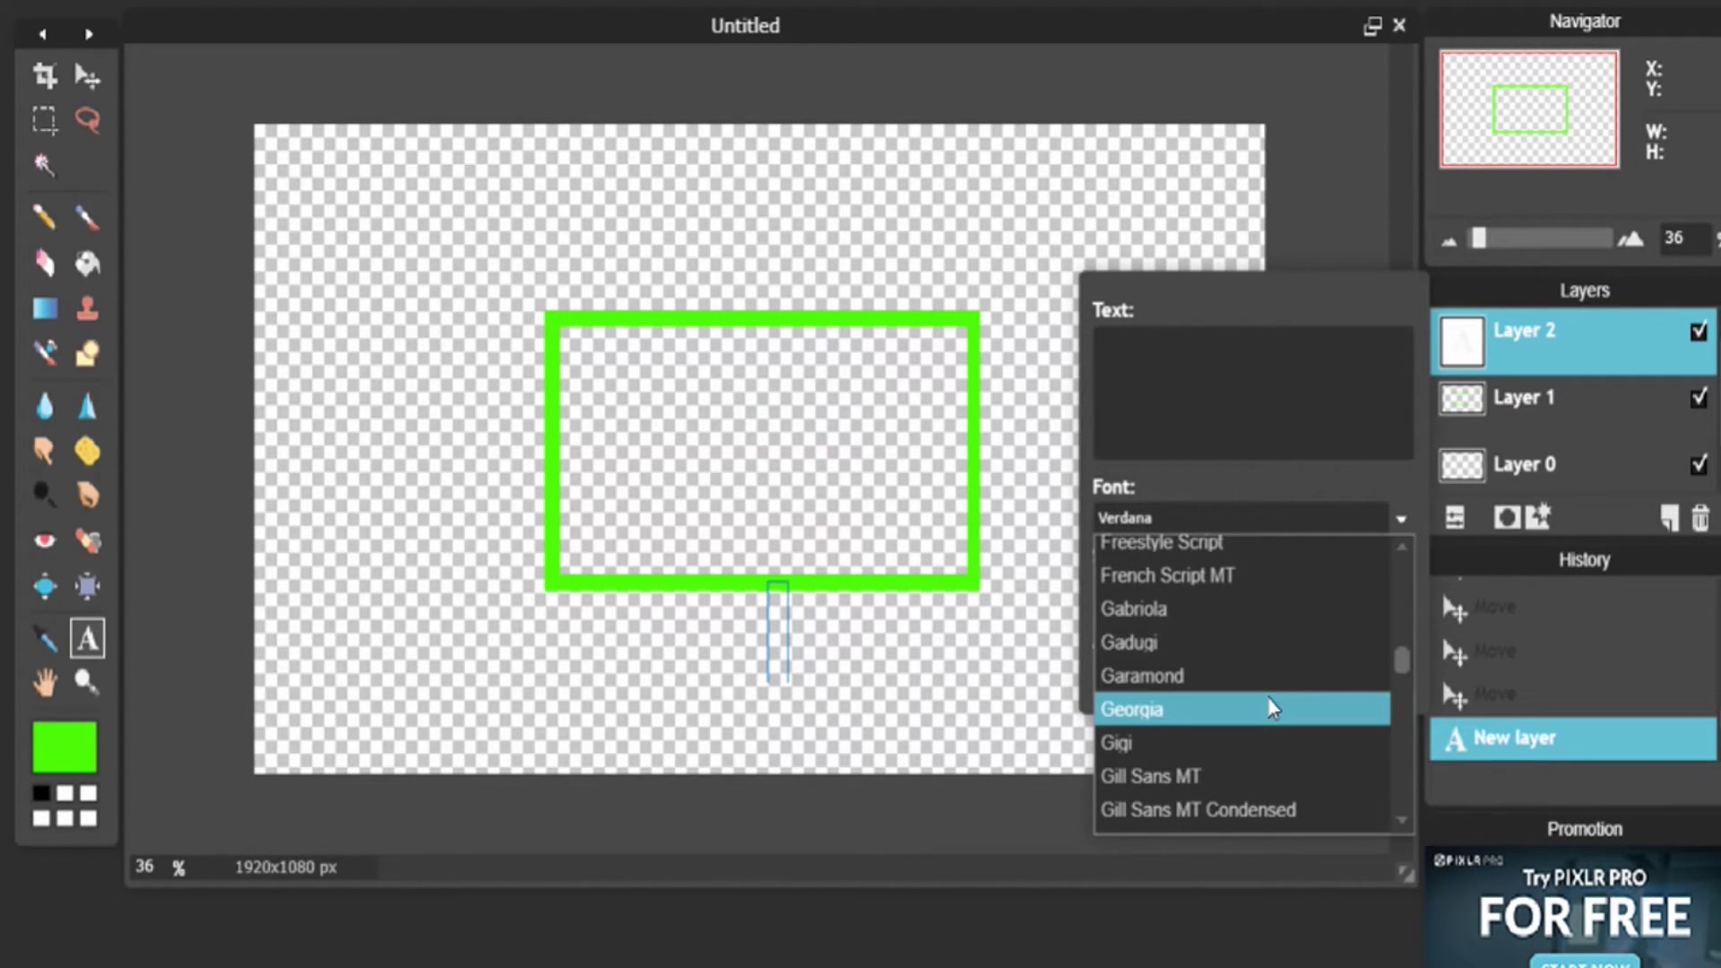
scroll(1271, 709, "up", 15)
scroll(1266, 697, "down", 5)
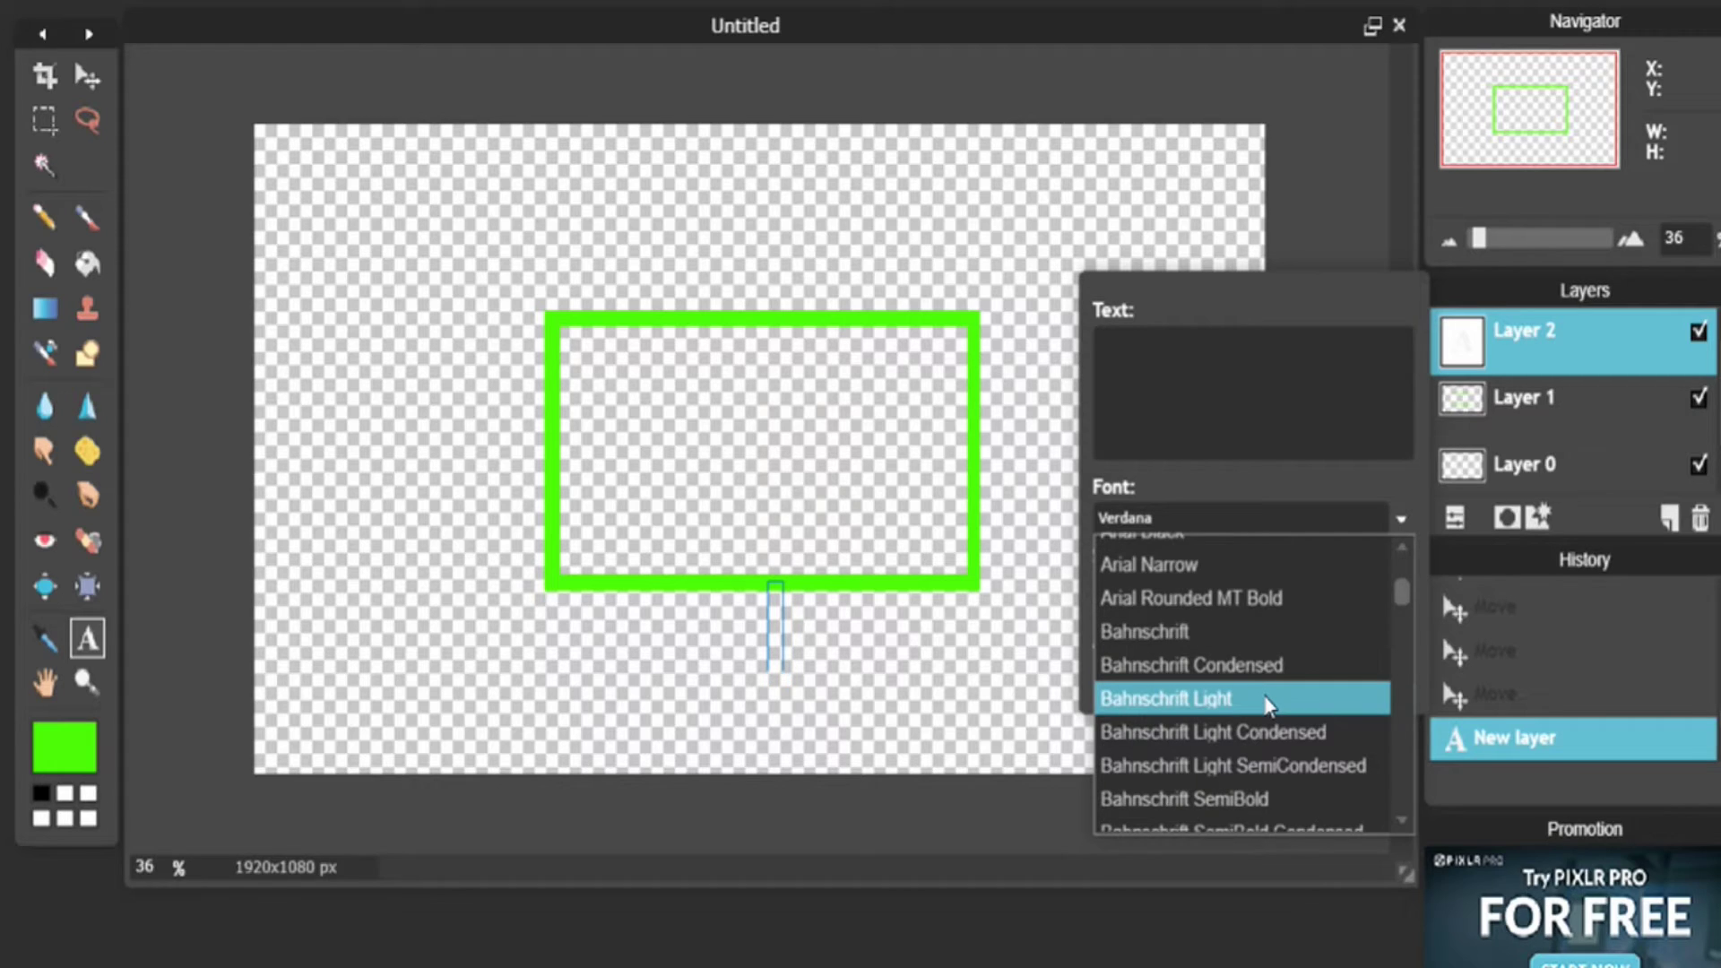
scroll(1264, 700, "down", 8)
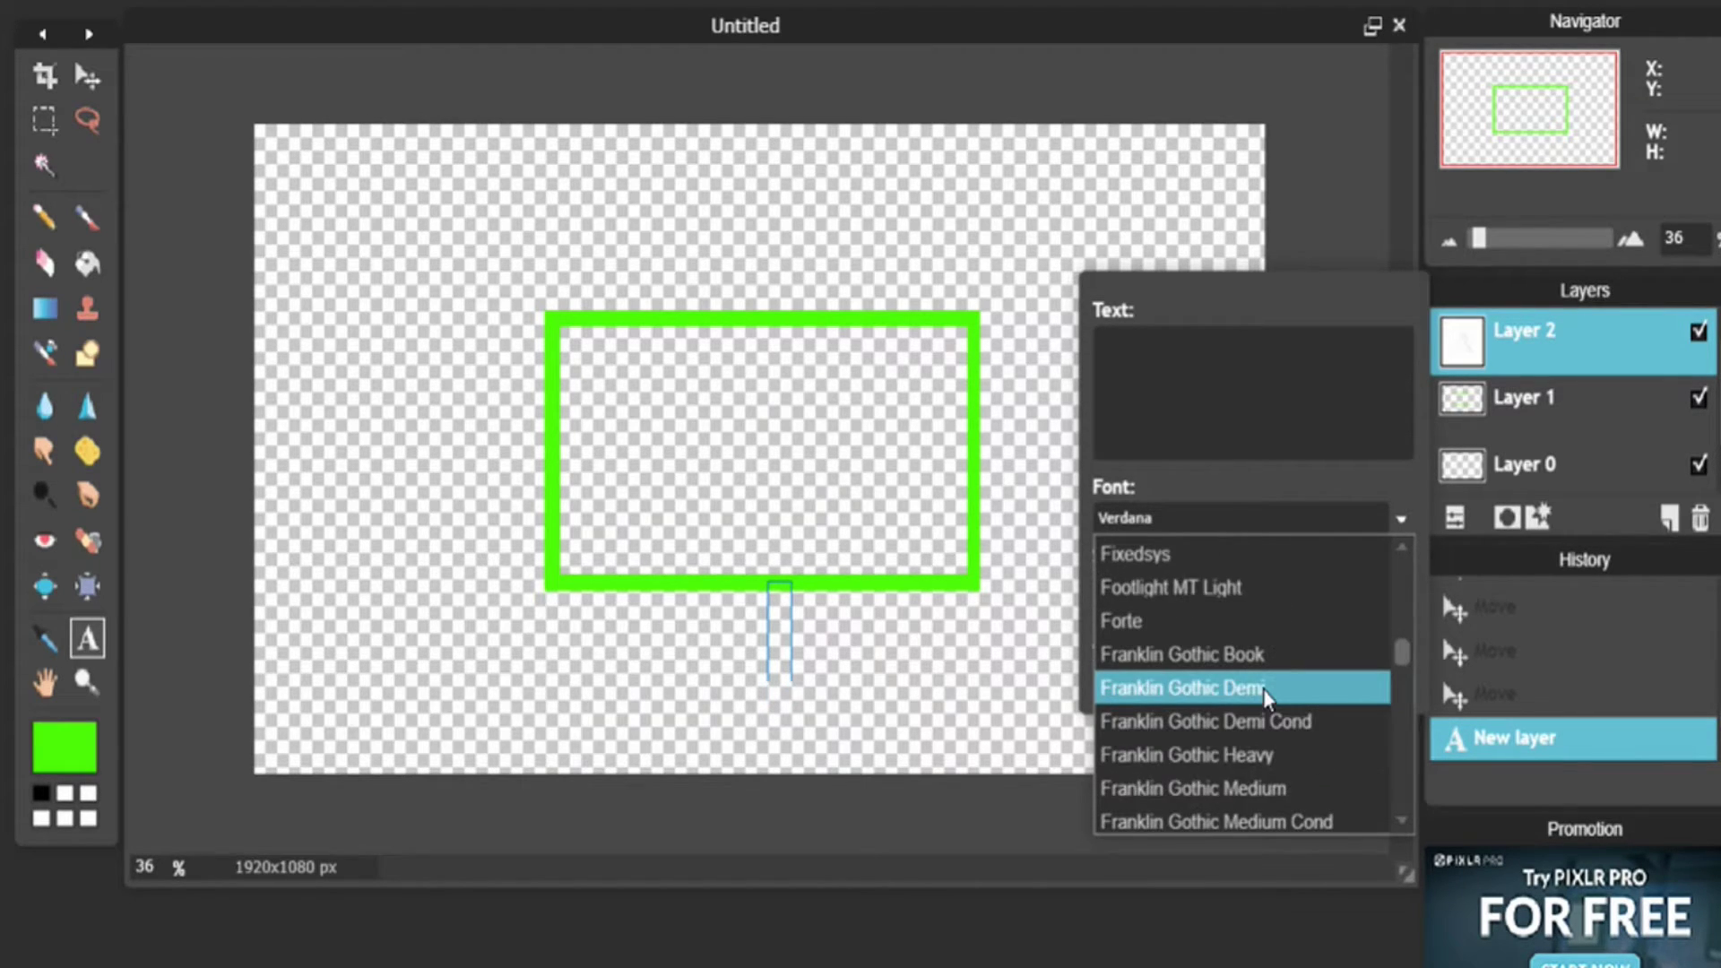
scroll(1264, 697, "up", 4)
left_click(1244, 681)
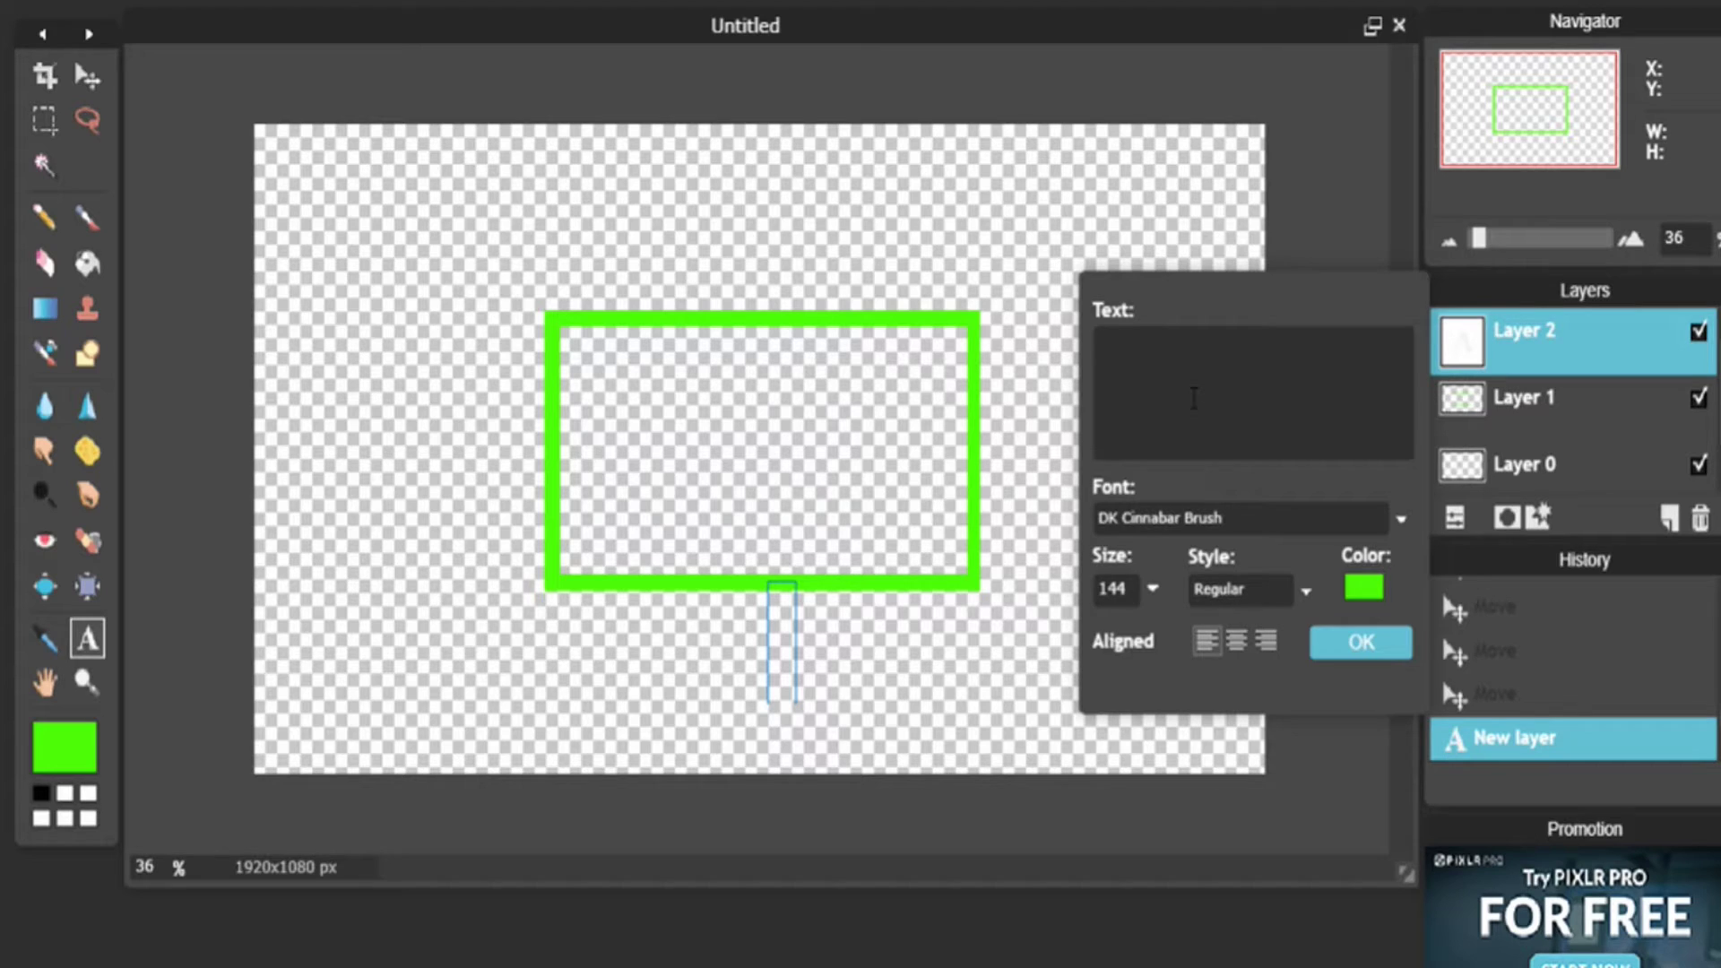
type("Panden")
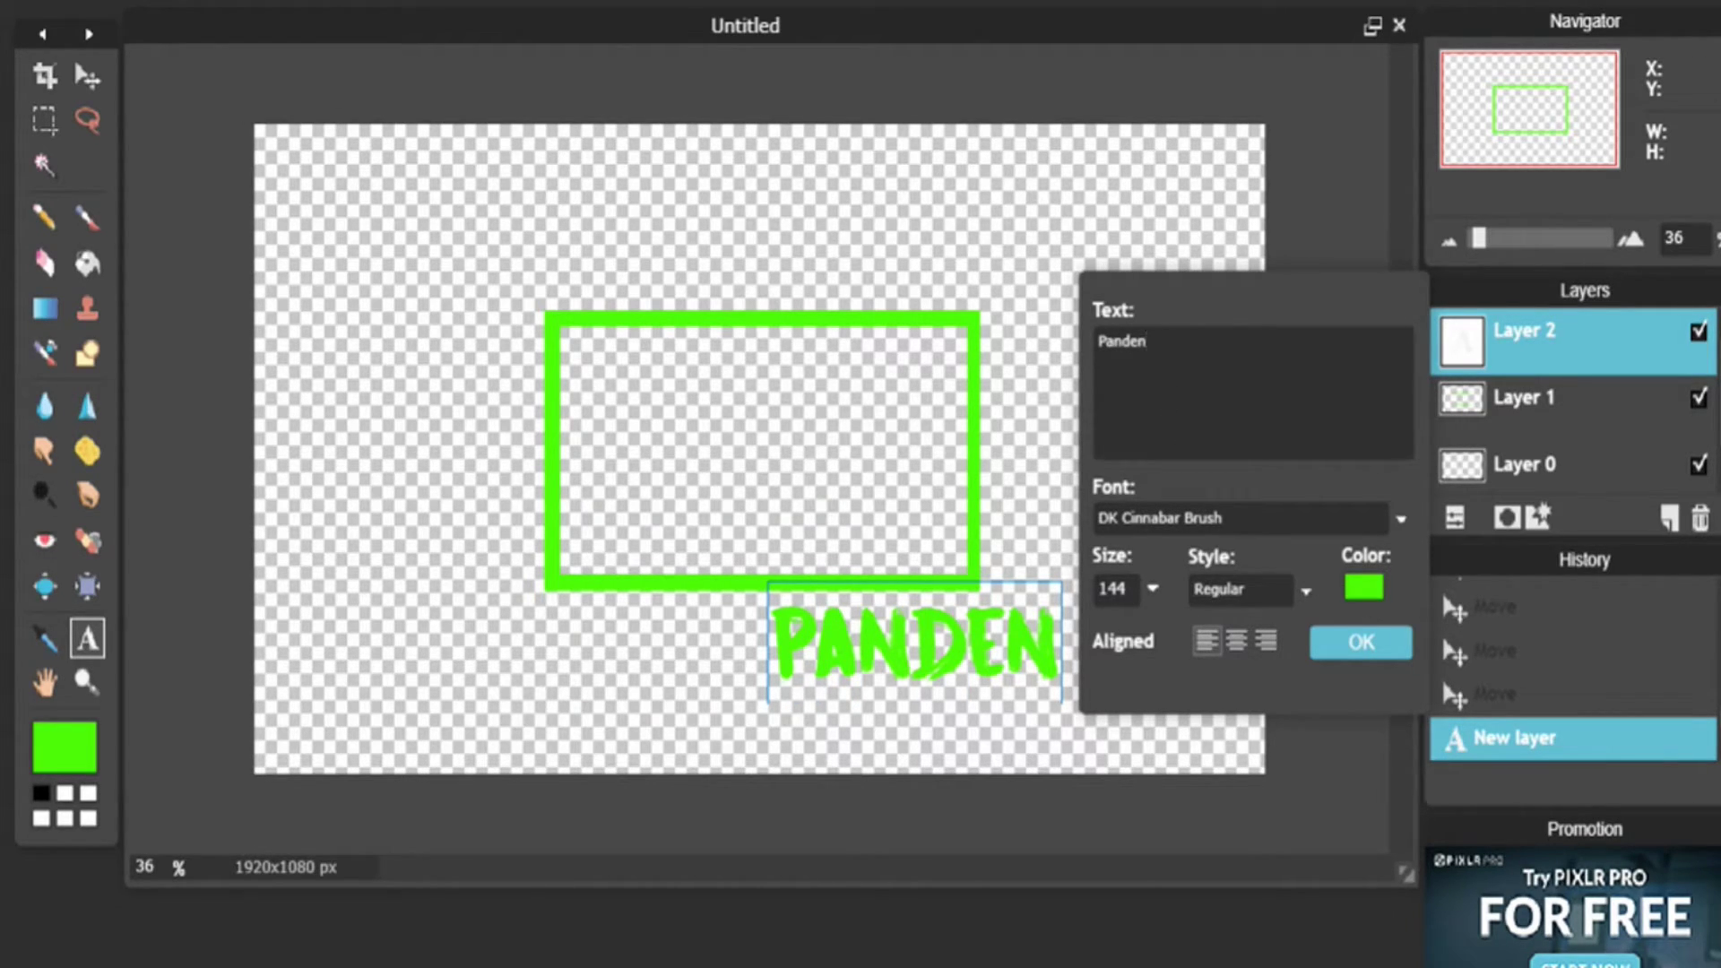
left_click(1363, 587)
- Colour the Panden text black (#000000) and commit it to the canvas
left_click_drag(740, 438, 749, 468)
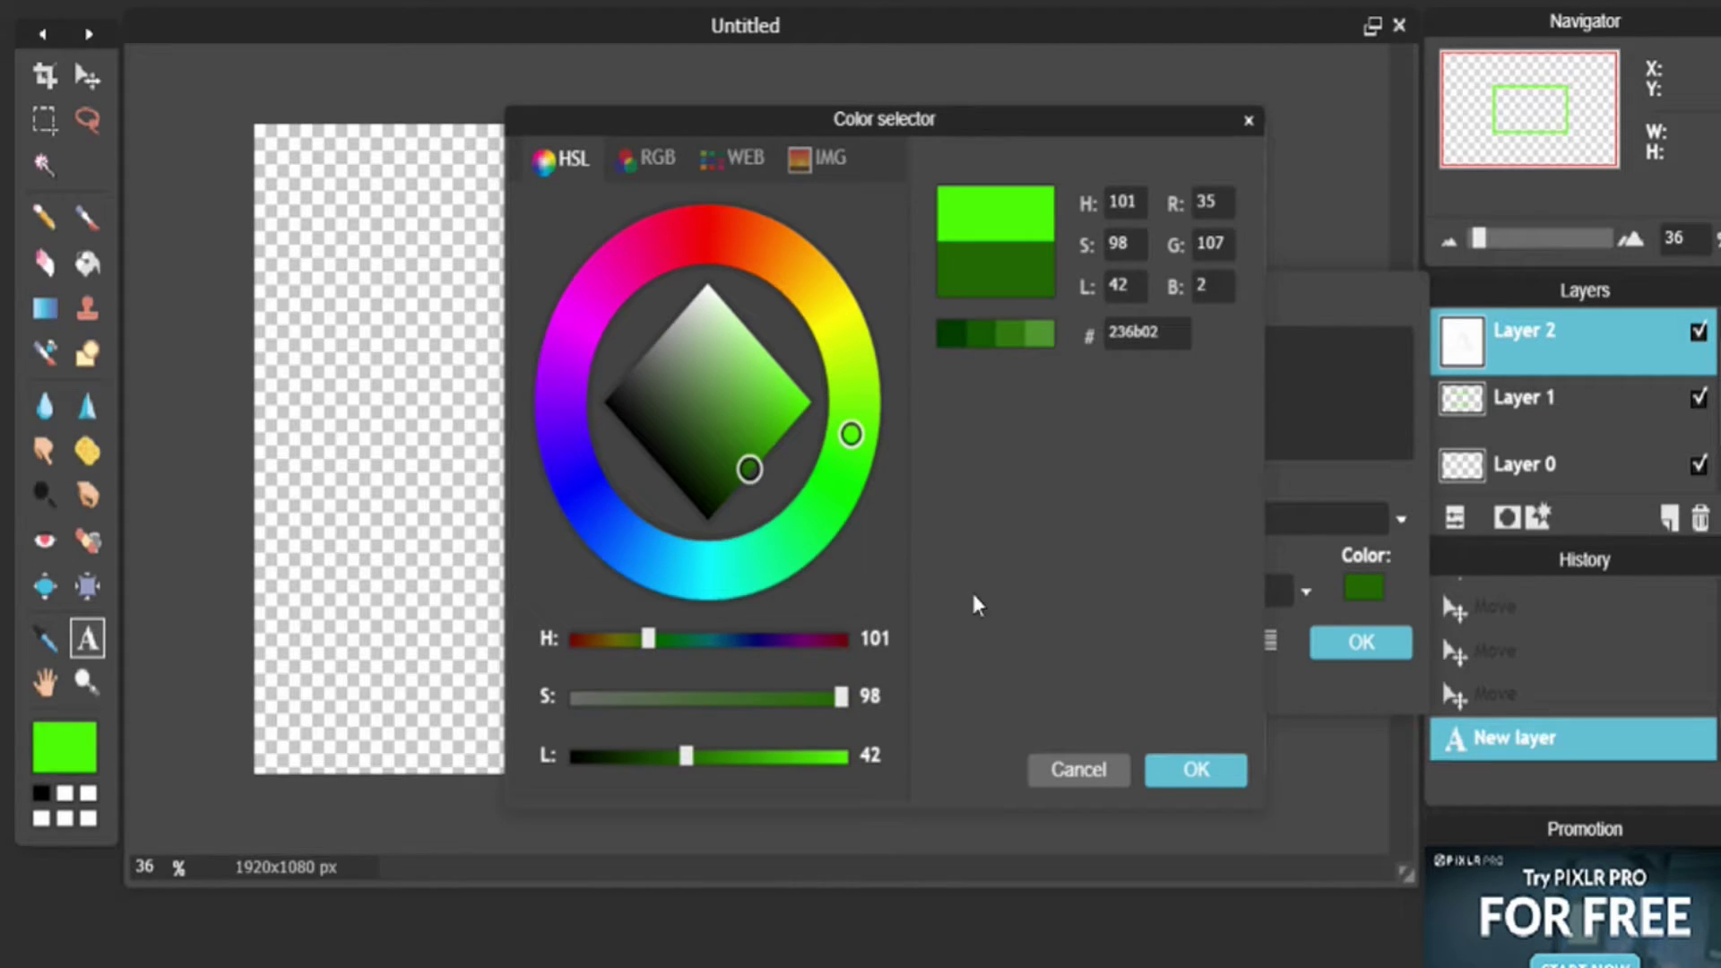
left_click(1195, 771)
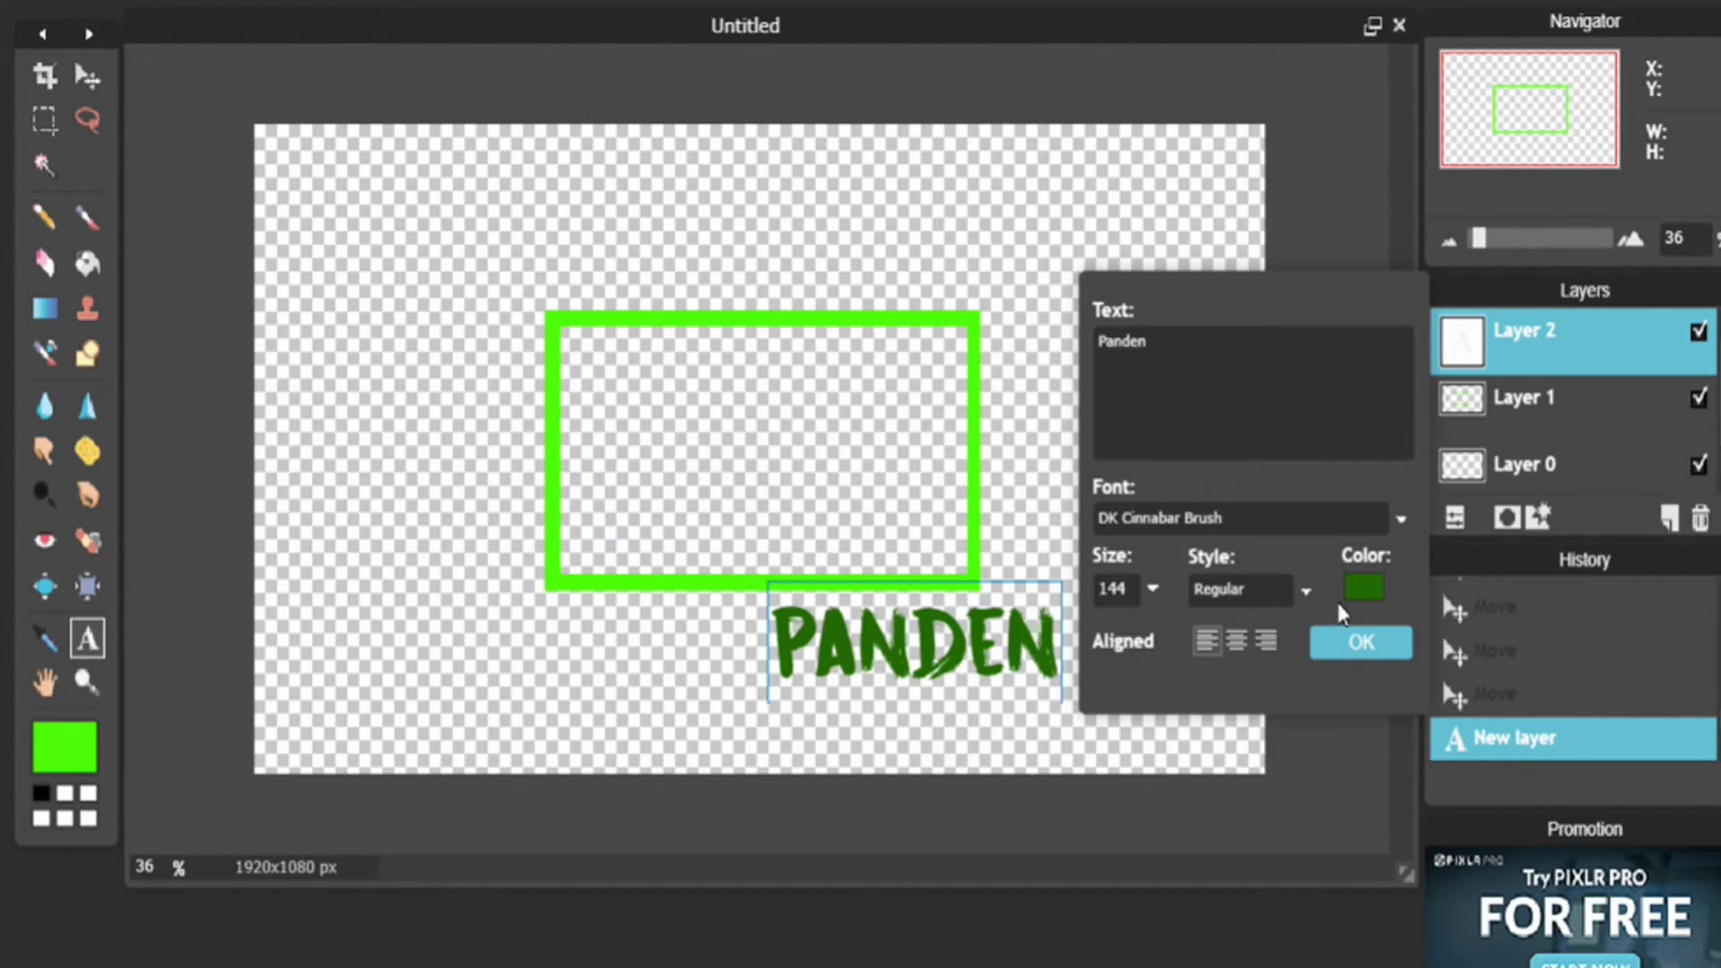
left_click(1364, 586)
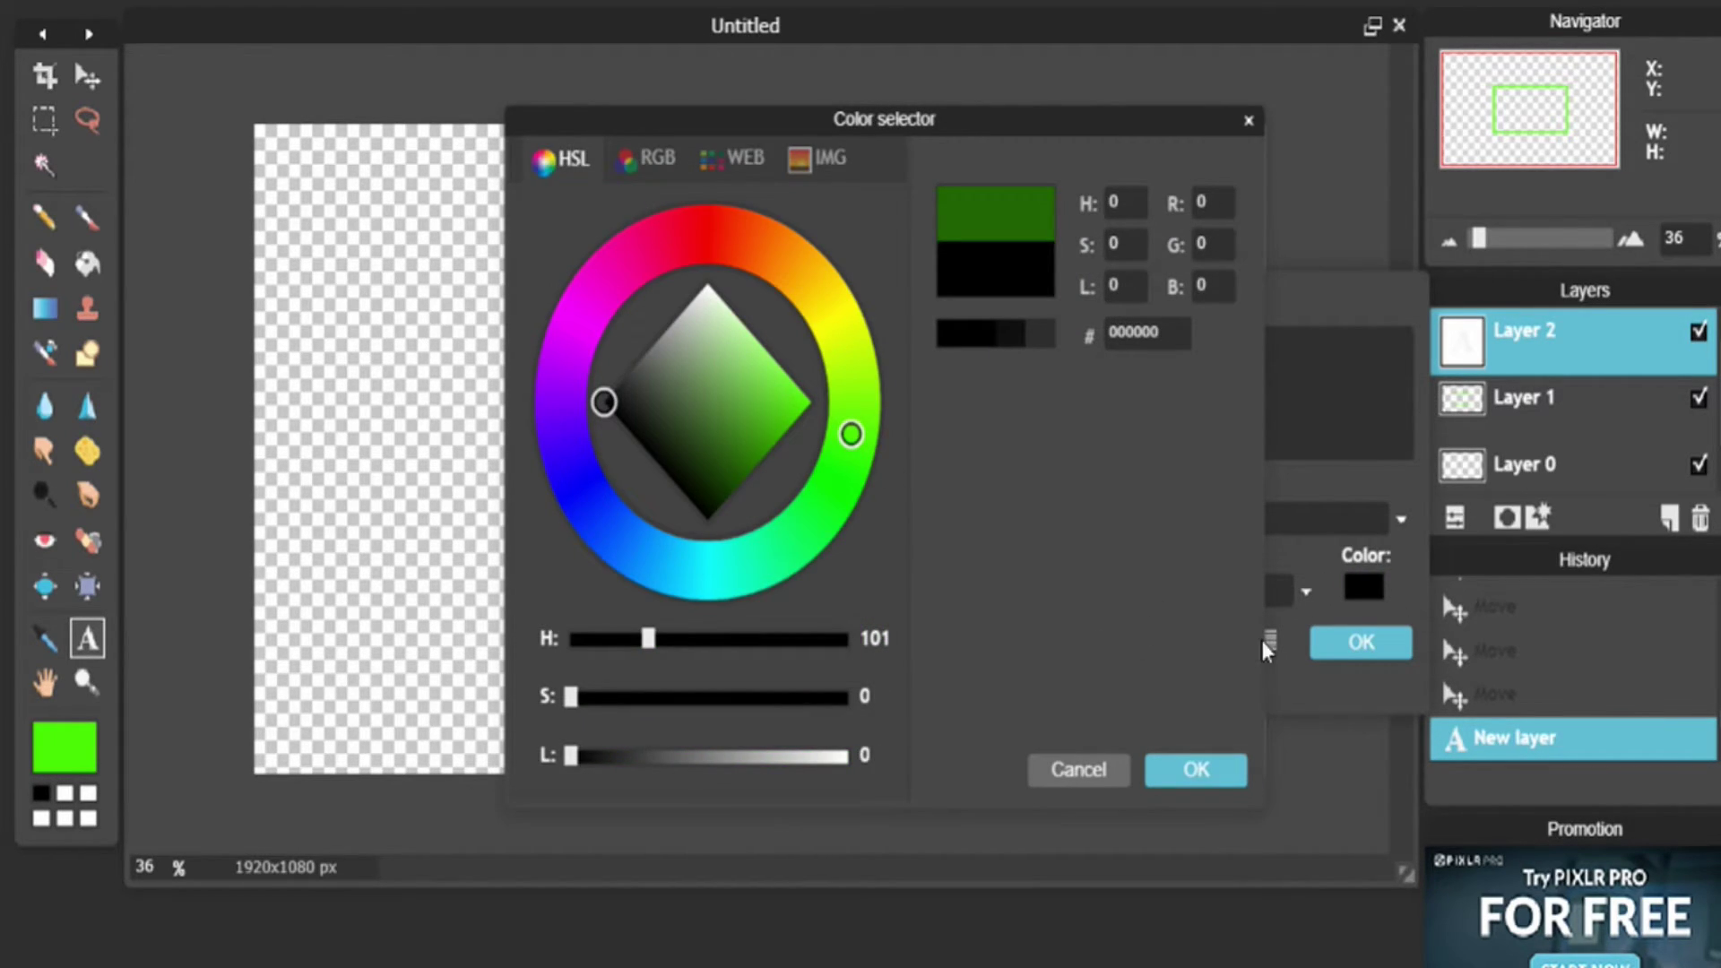
left_click(1206, 781)
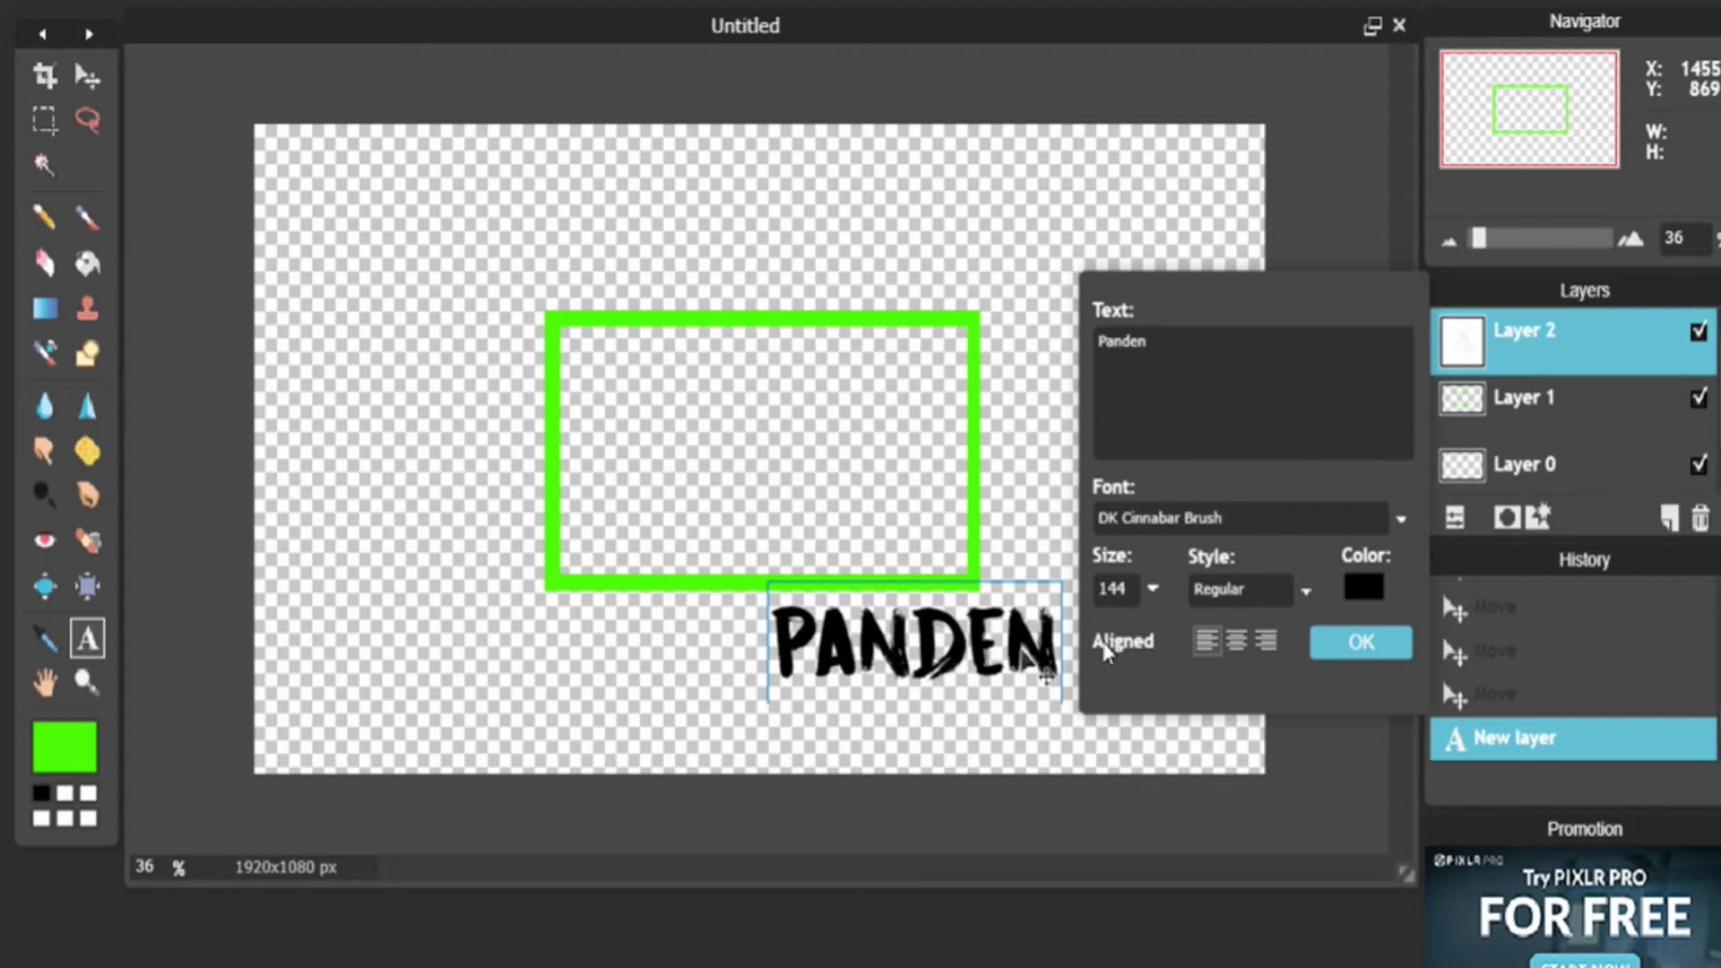
left_click(1362, 643)
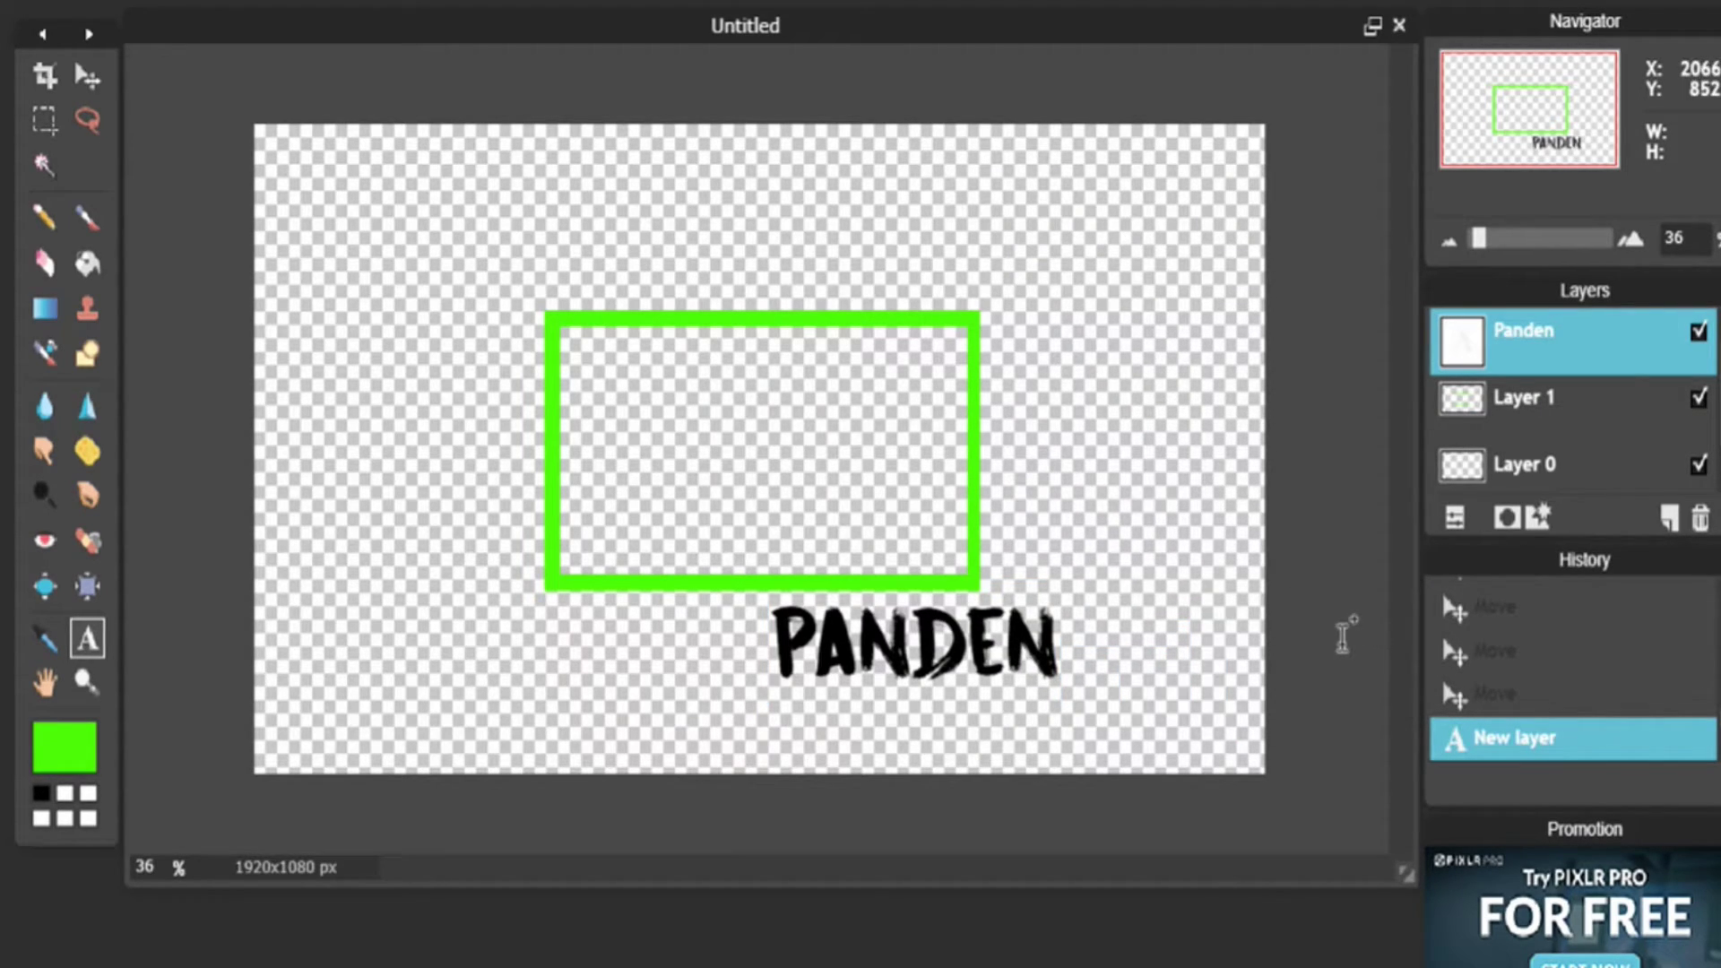
- Move the PANDEN text up onto the green frame's bottom edge
left_click(88, 73)
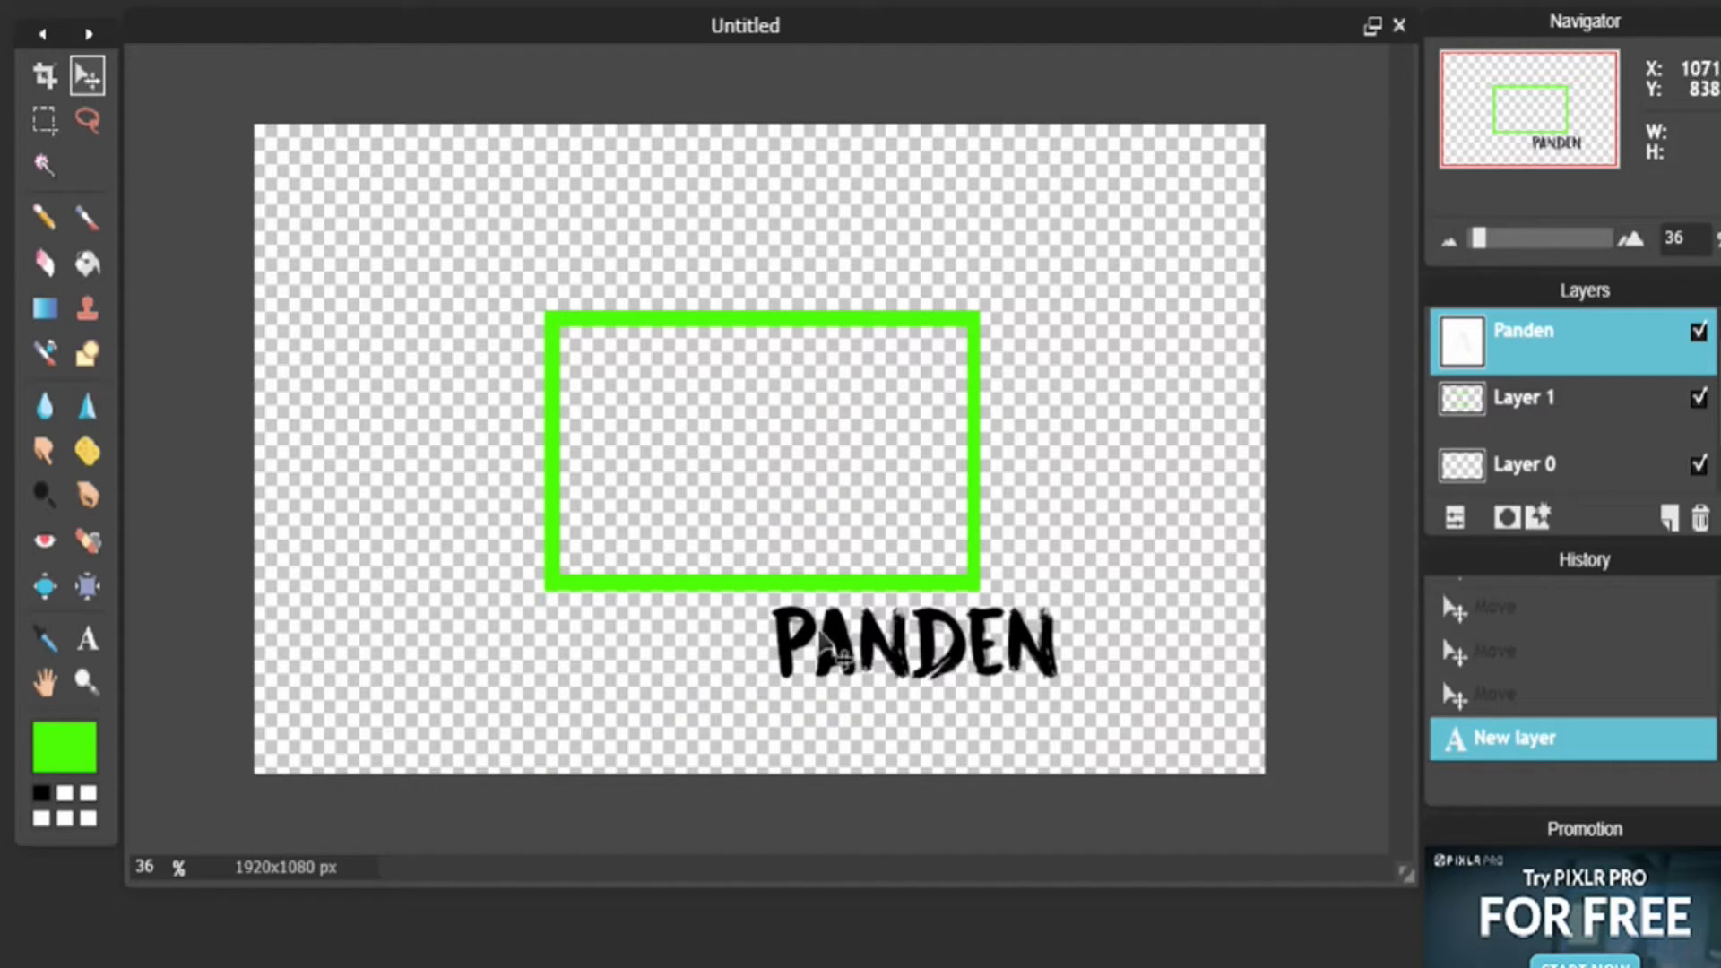
left_click_drag(925, 683, 749, 595)
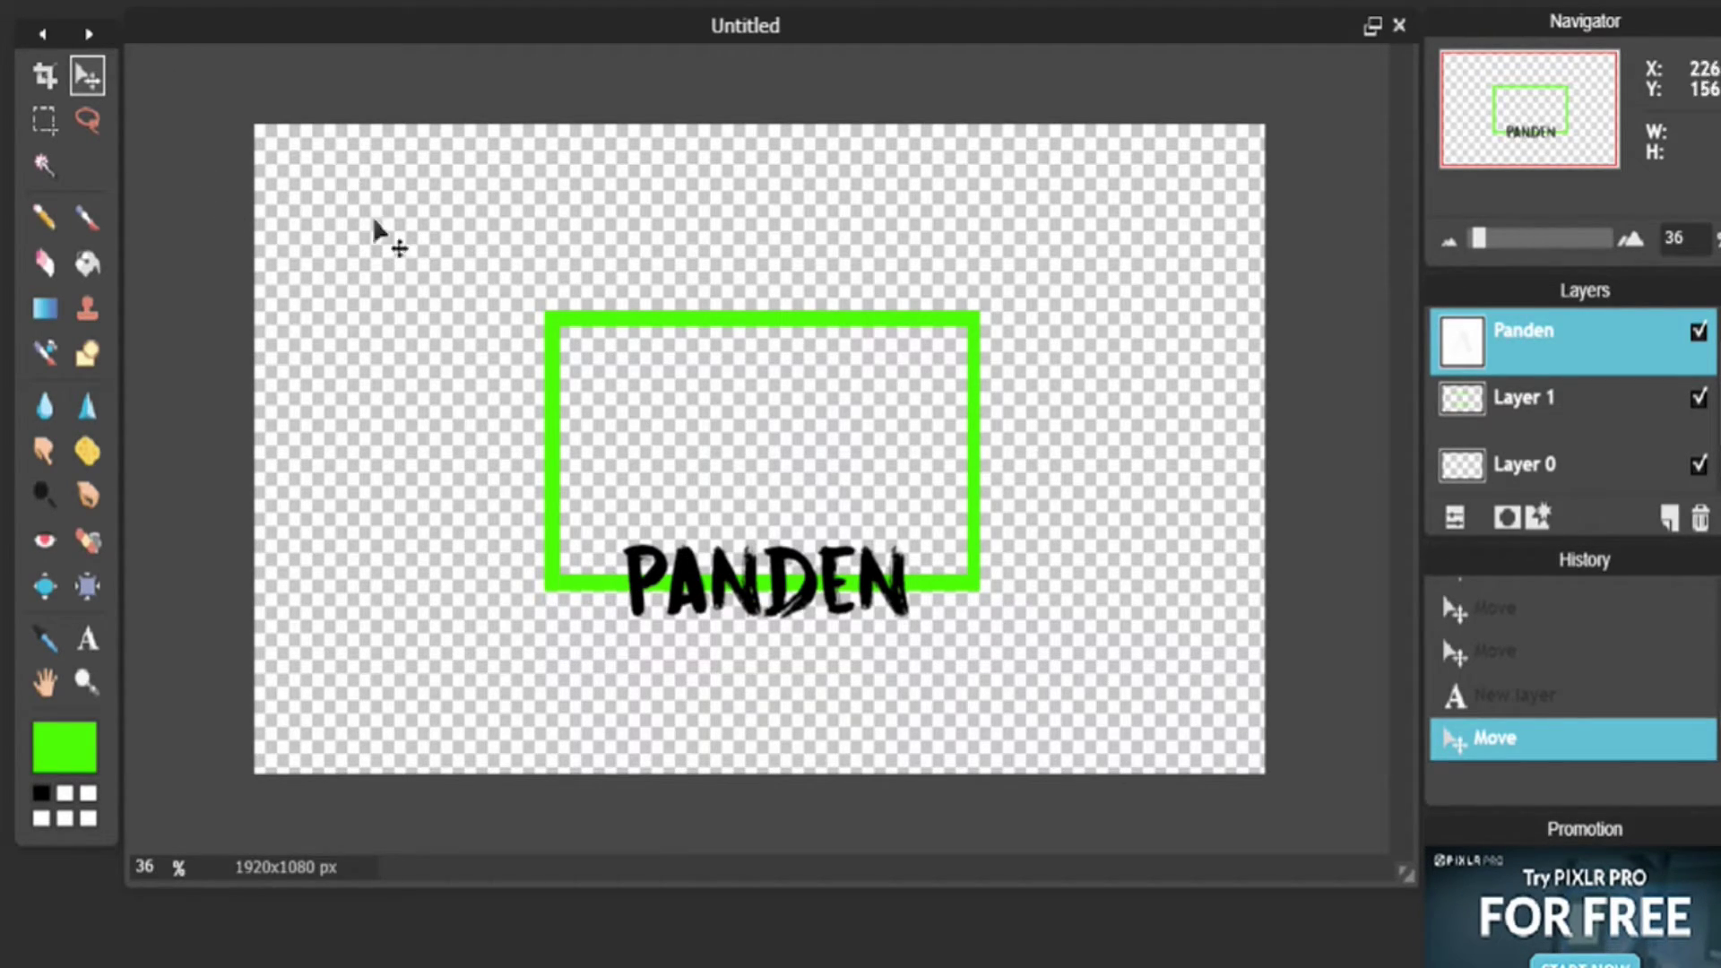
- Rasterize the Panden layer and nudge the word to stay centred on the frame's bottom edge
right_click(1544, 344)
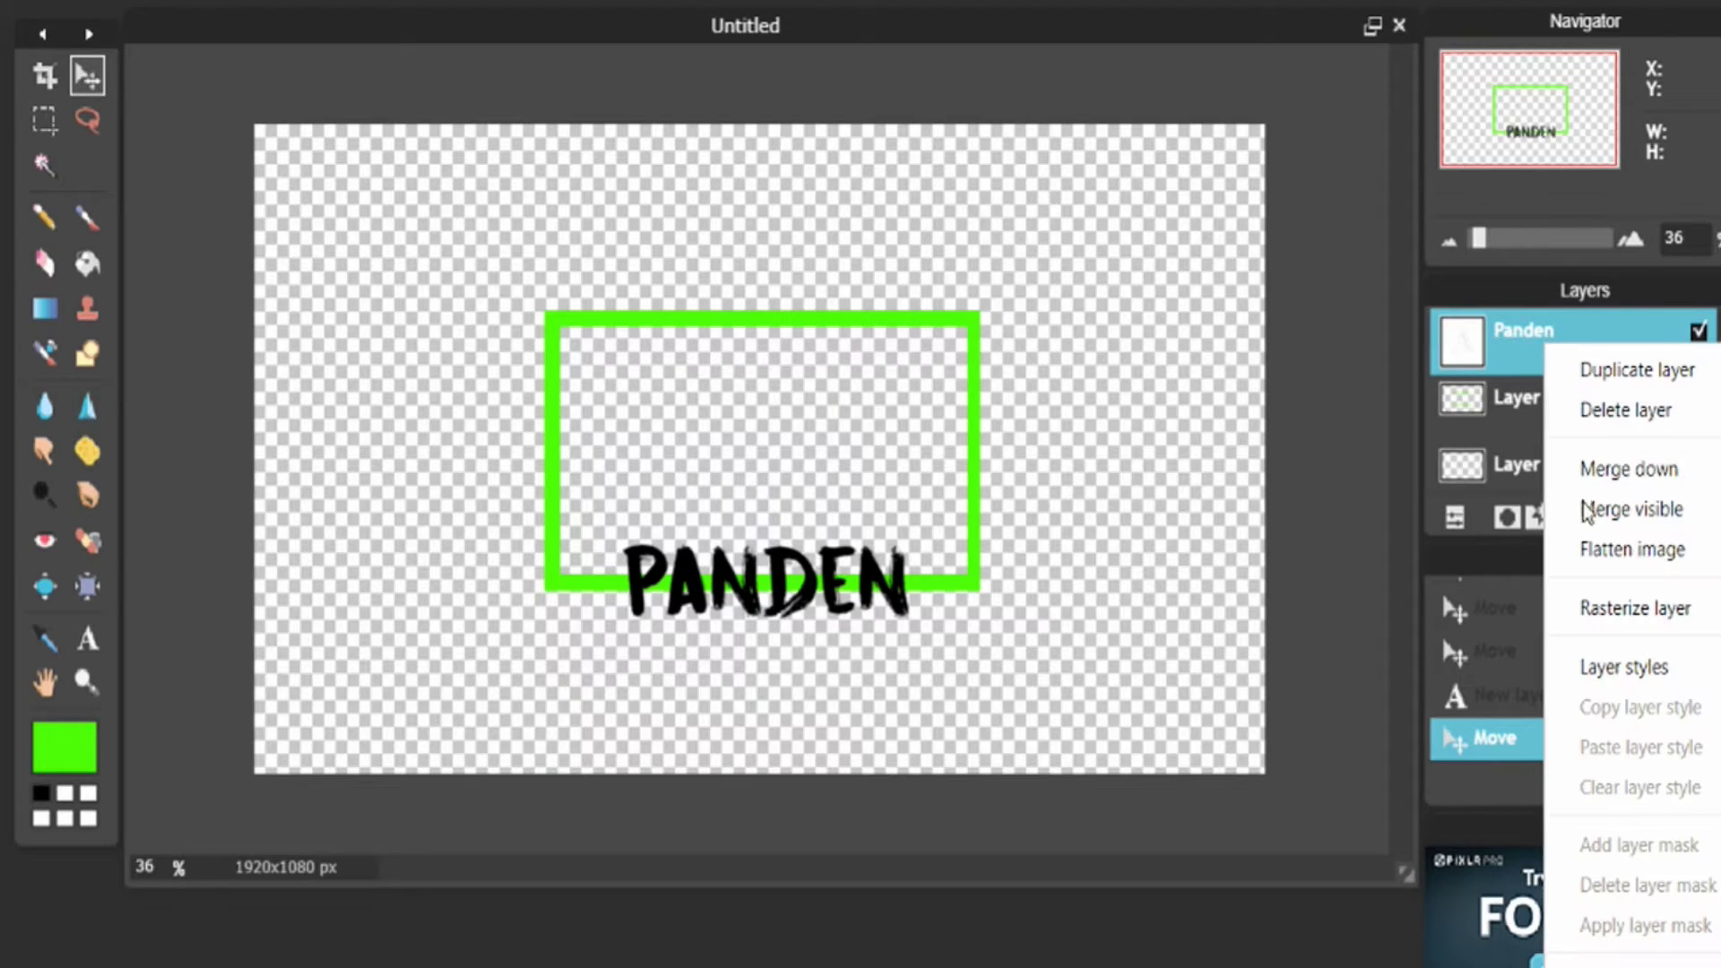
left_click(1145, 473)
mouse_move(734, 555)
left_mouse_down()
mouse_move(718, 554)
mouse_move(773, 563)
mouse_move(751, 565)
left_mouse_up()
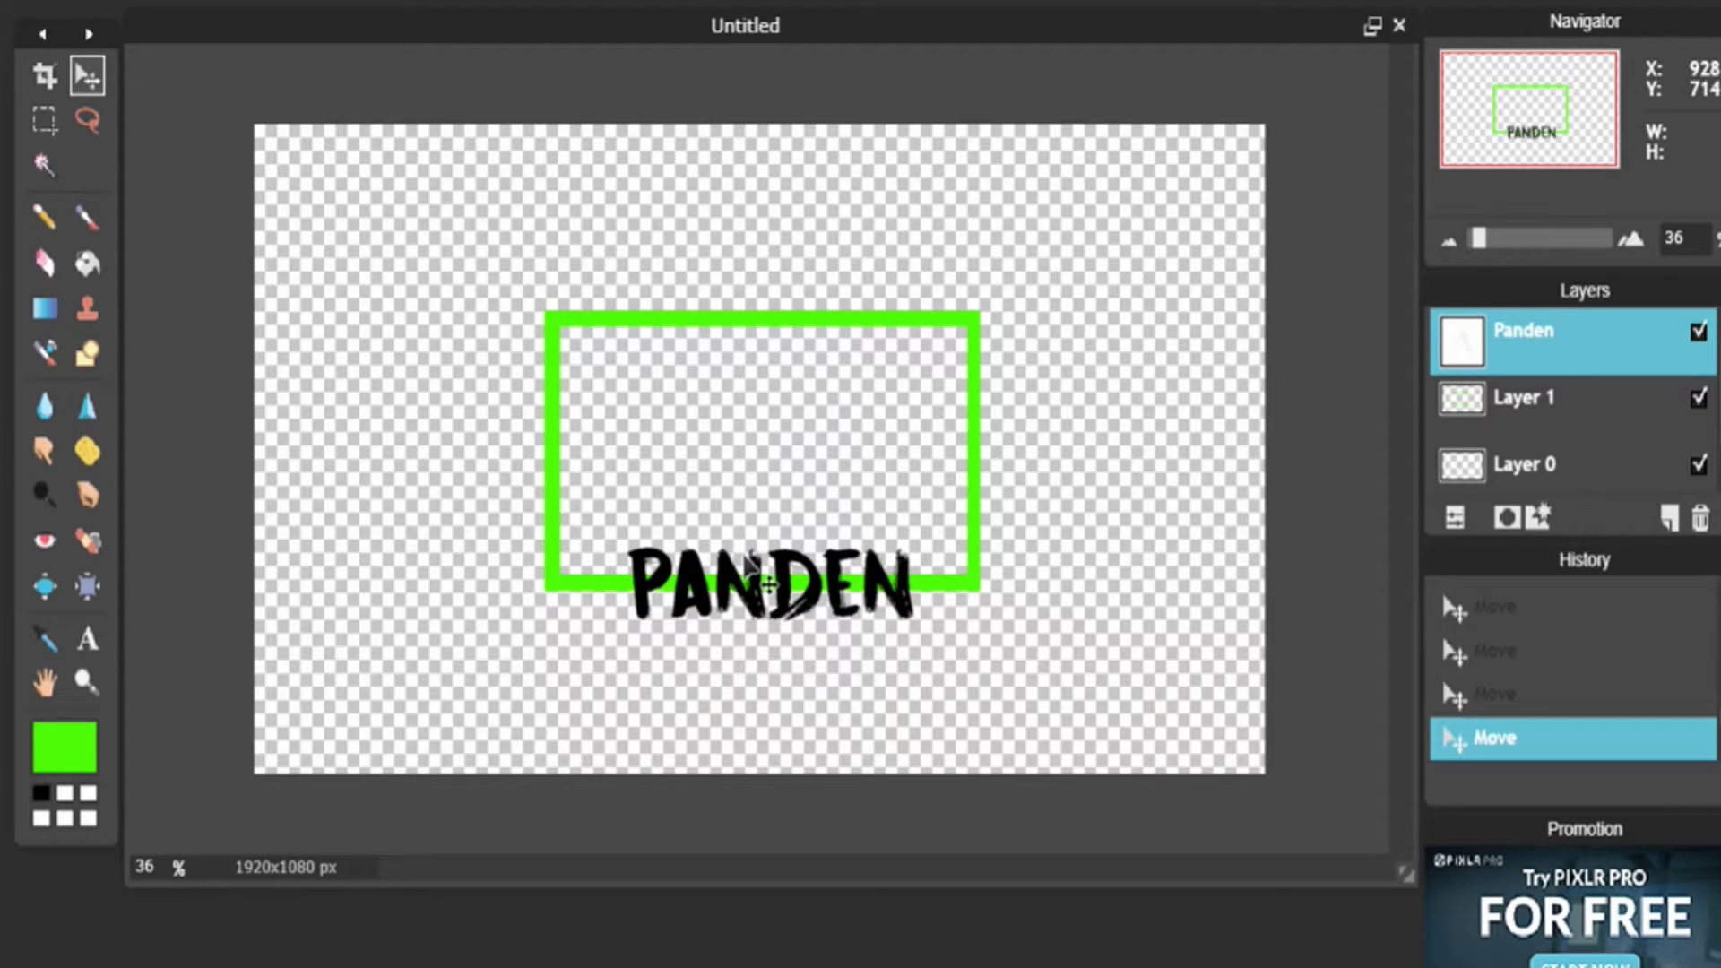
right_click(1536, 346)
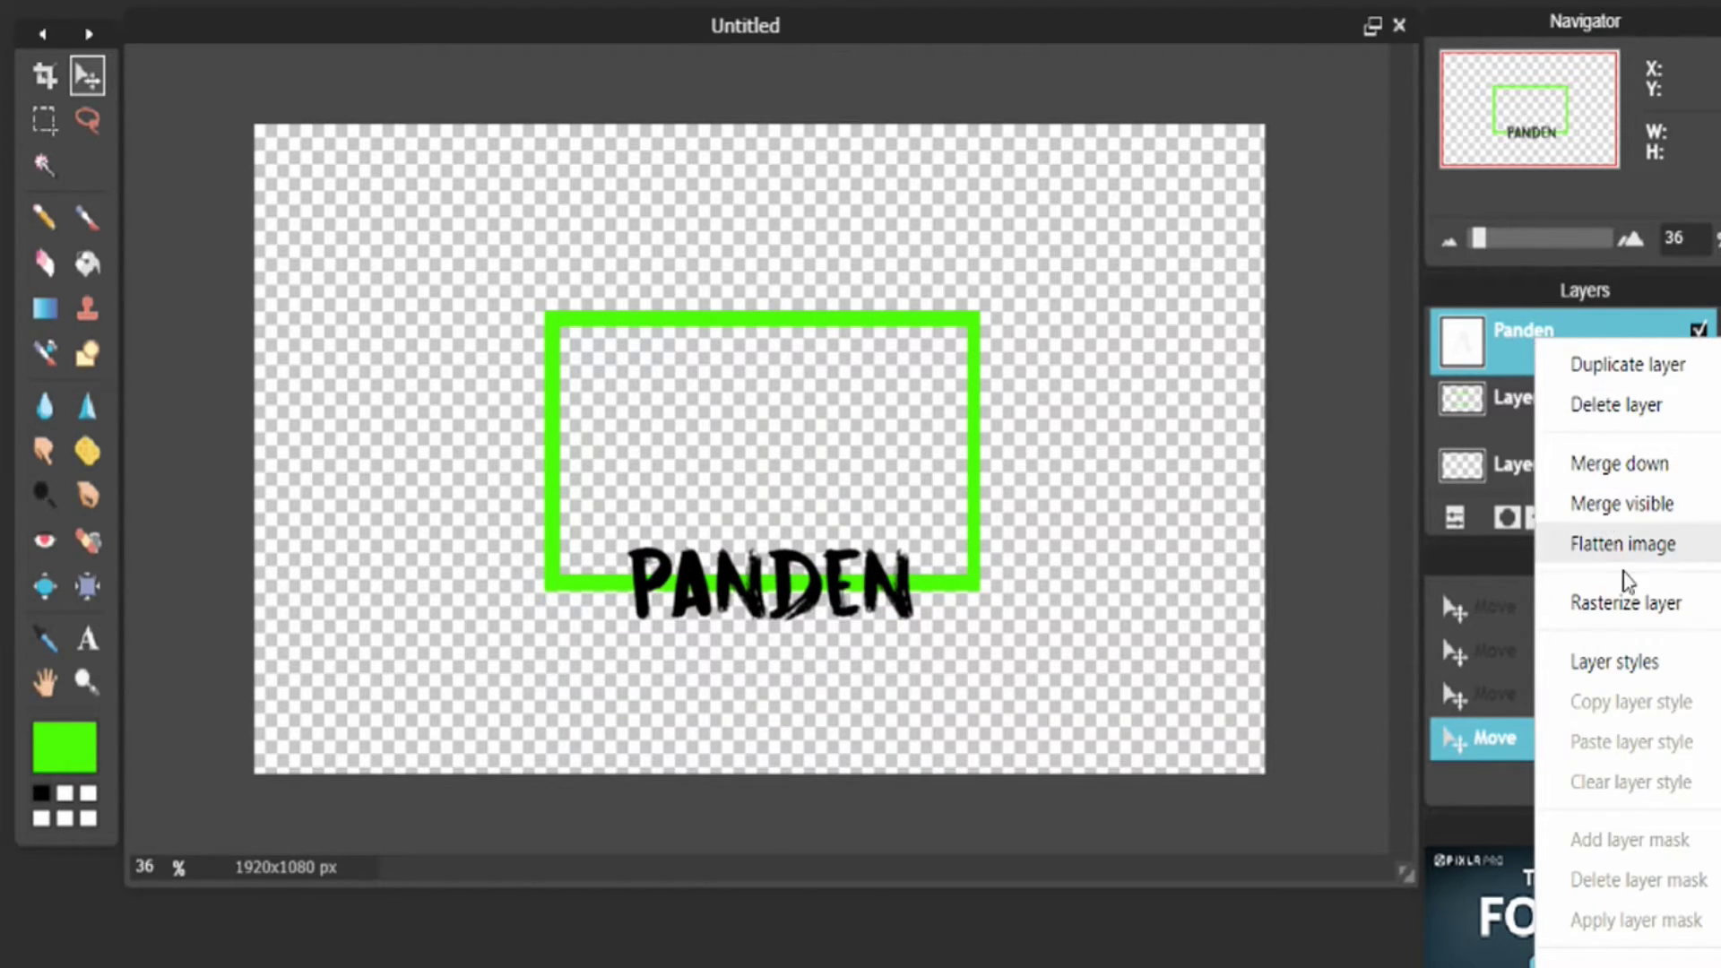
left_click(1627, 619)
left_click_drag(820, 573, 817, 585)
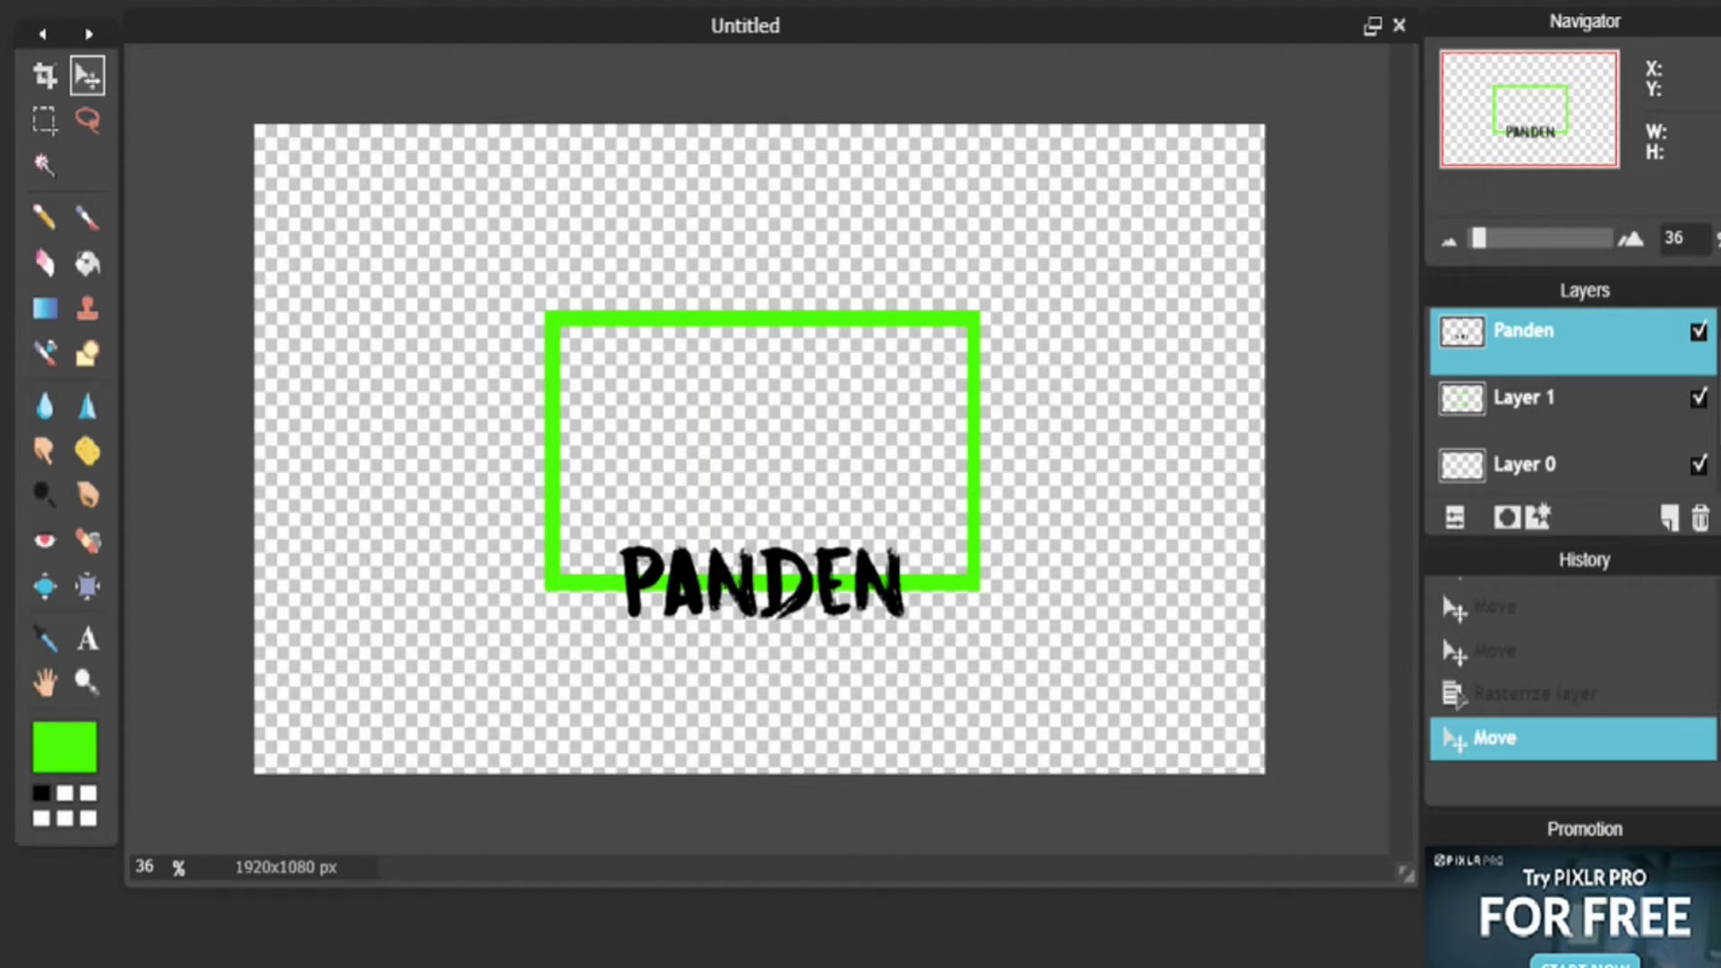
- Shrink PANDEN slightly, move it right of the frame, and place its layer under Layer 1
left_click(296, 2)
left_click(108, 2)
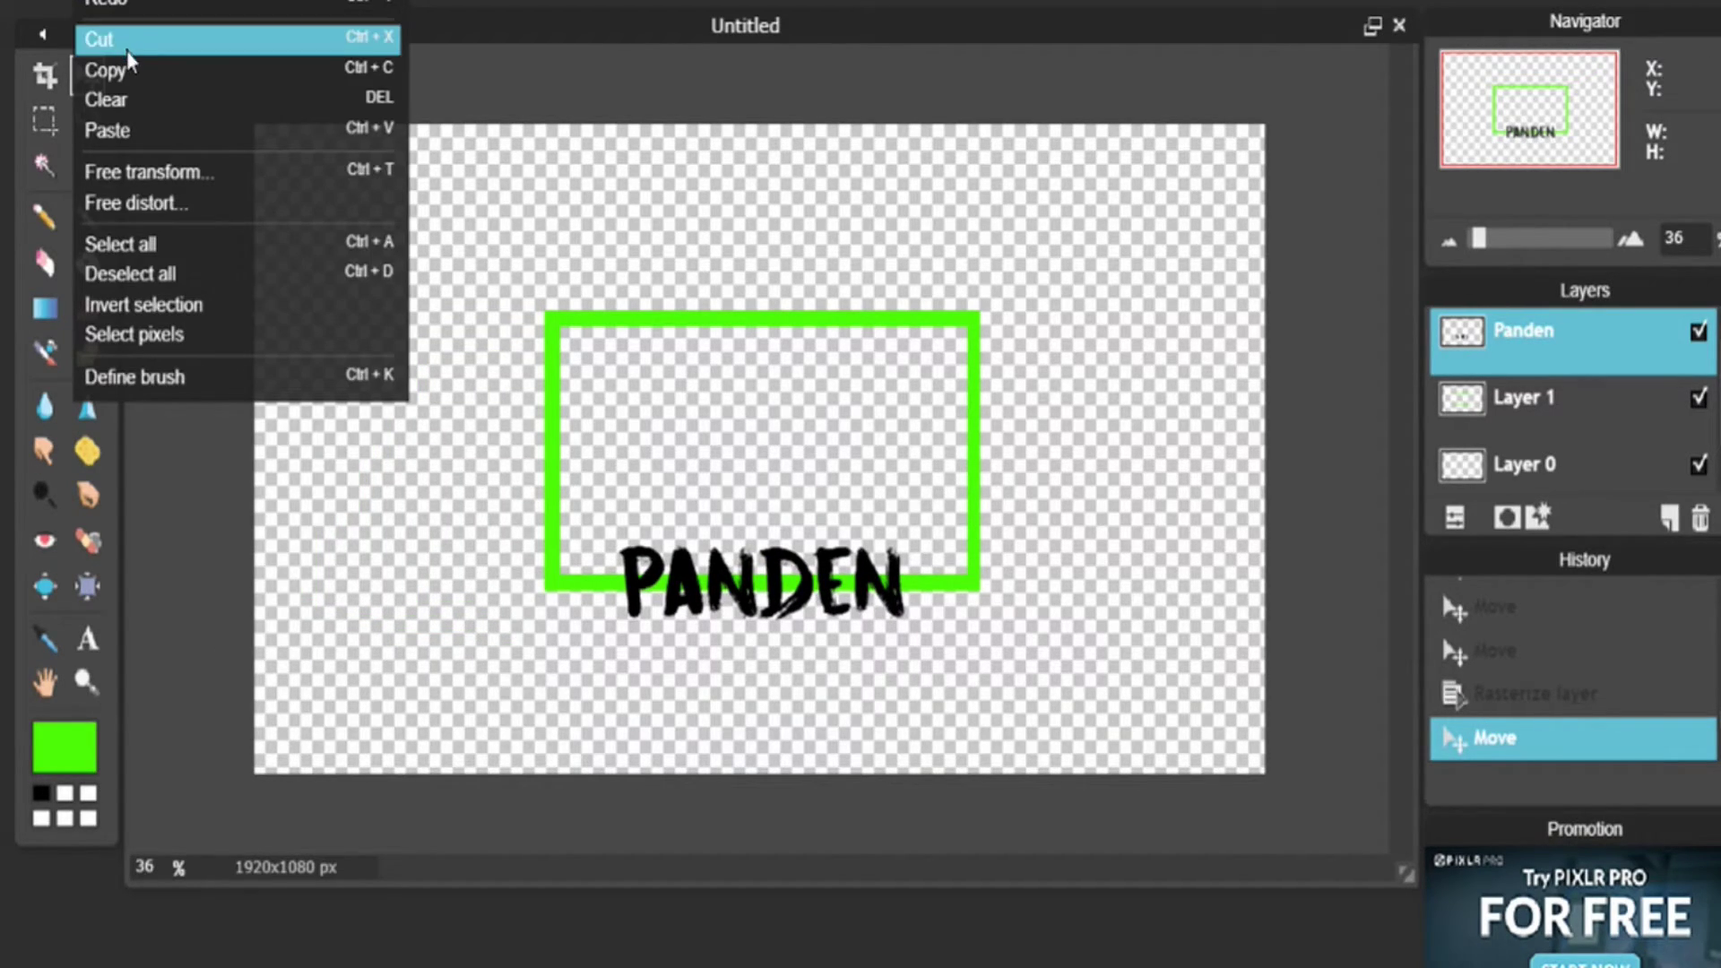
left_click(144, 172)
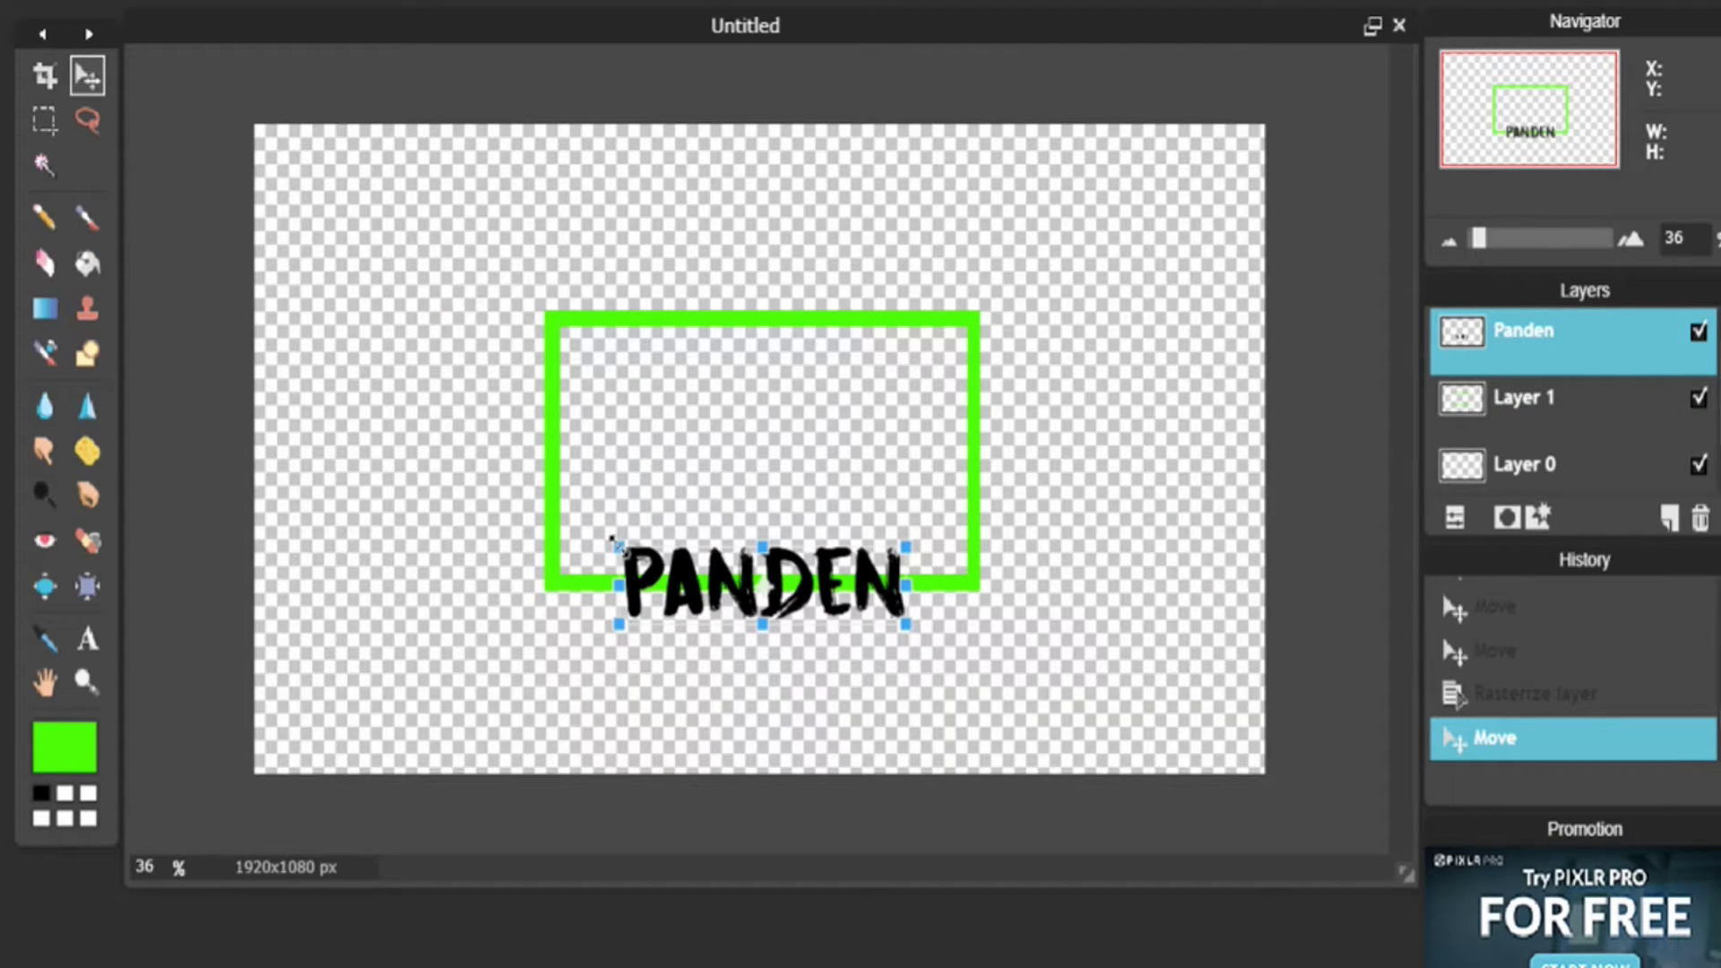
left_click_drag(617, 544, 638, 562)
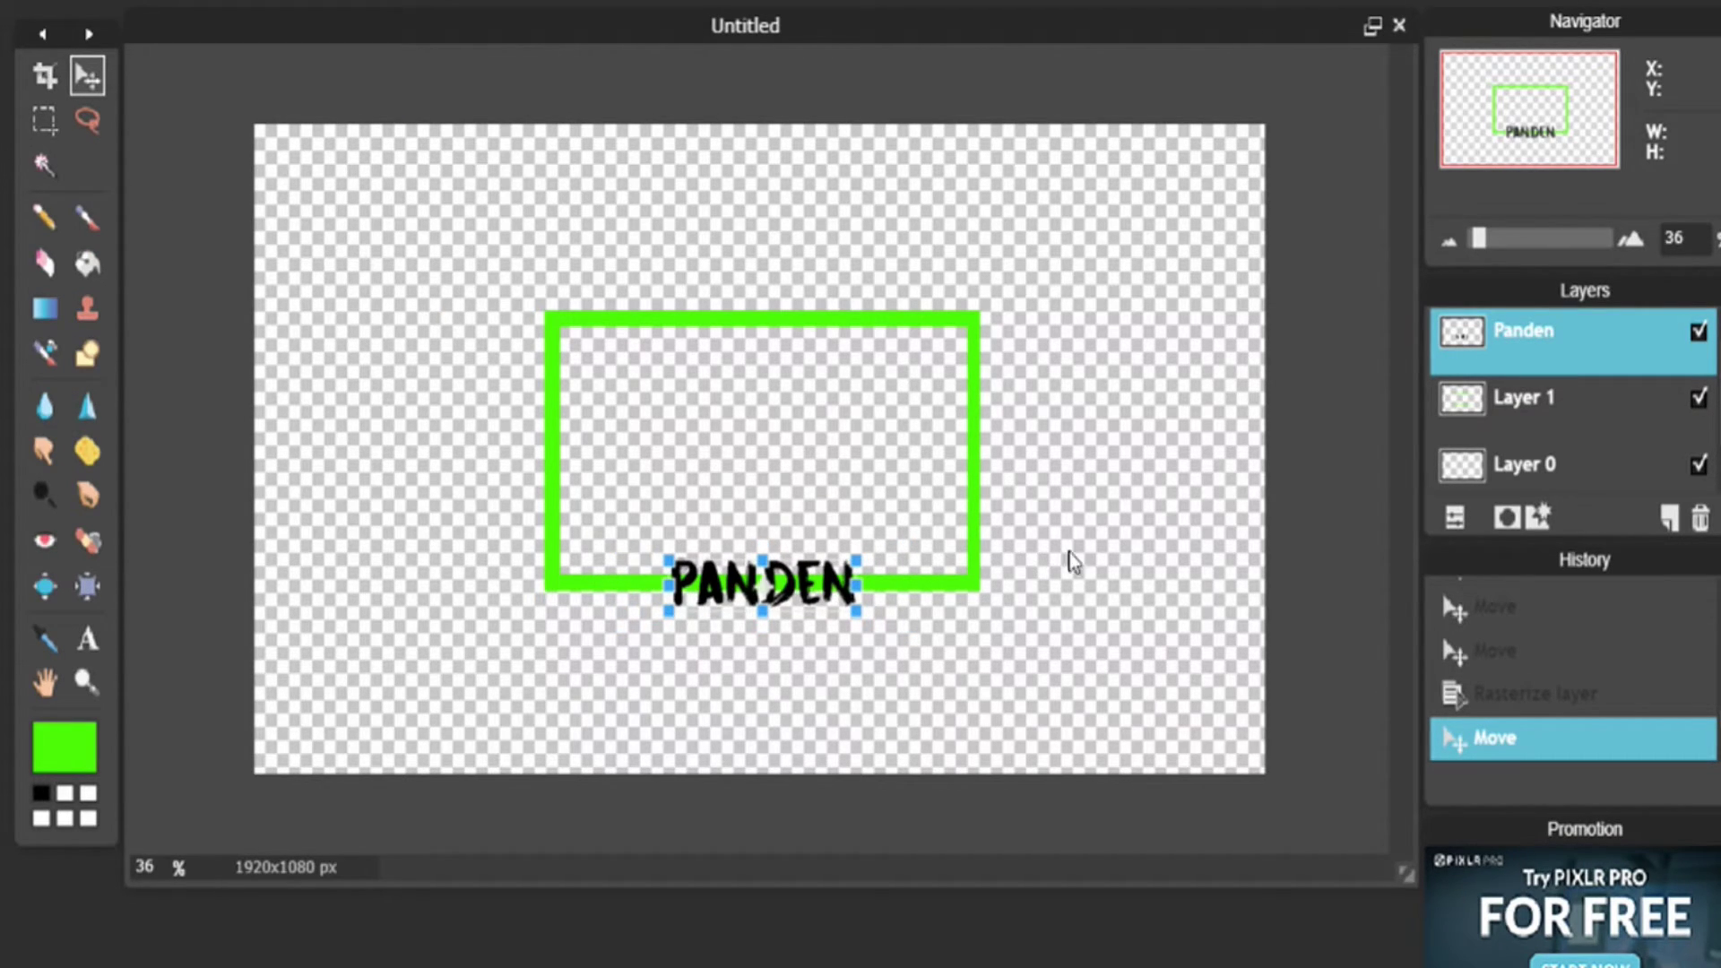
left_click(1300, 534)
left_click(838, 596)
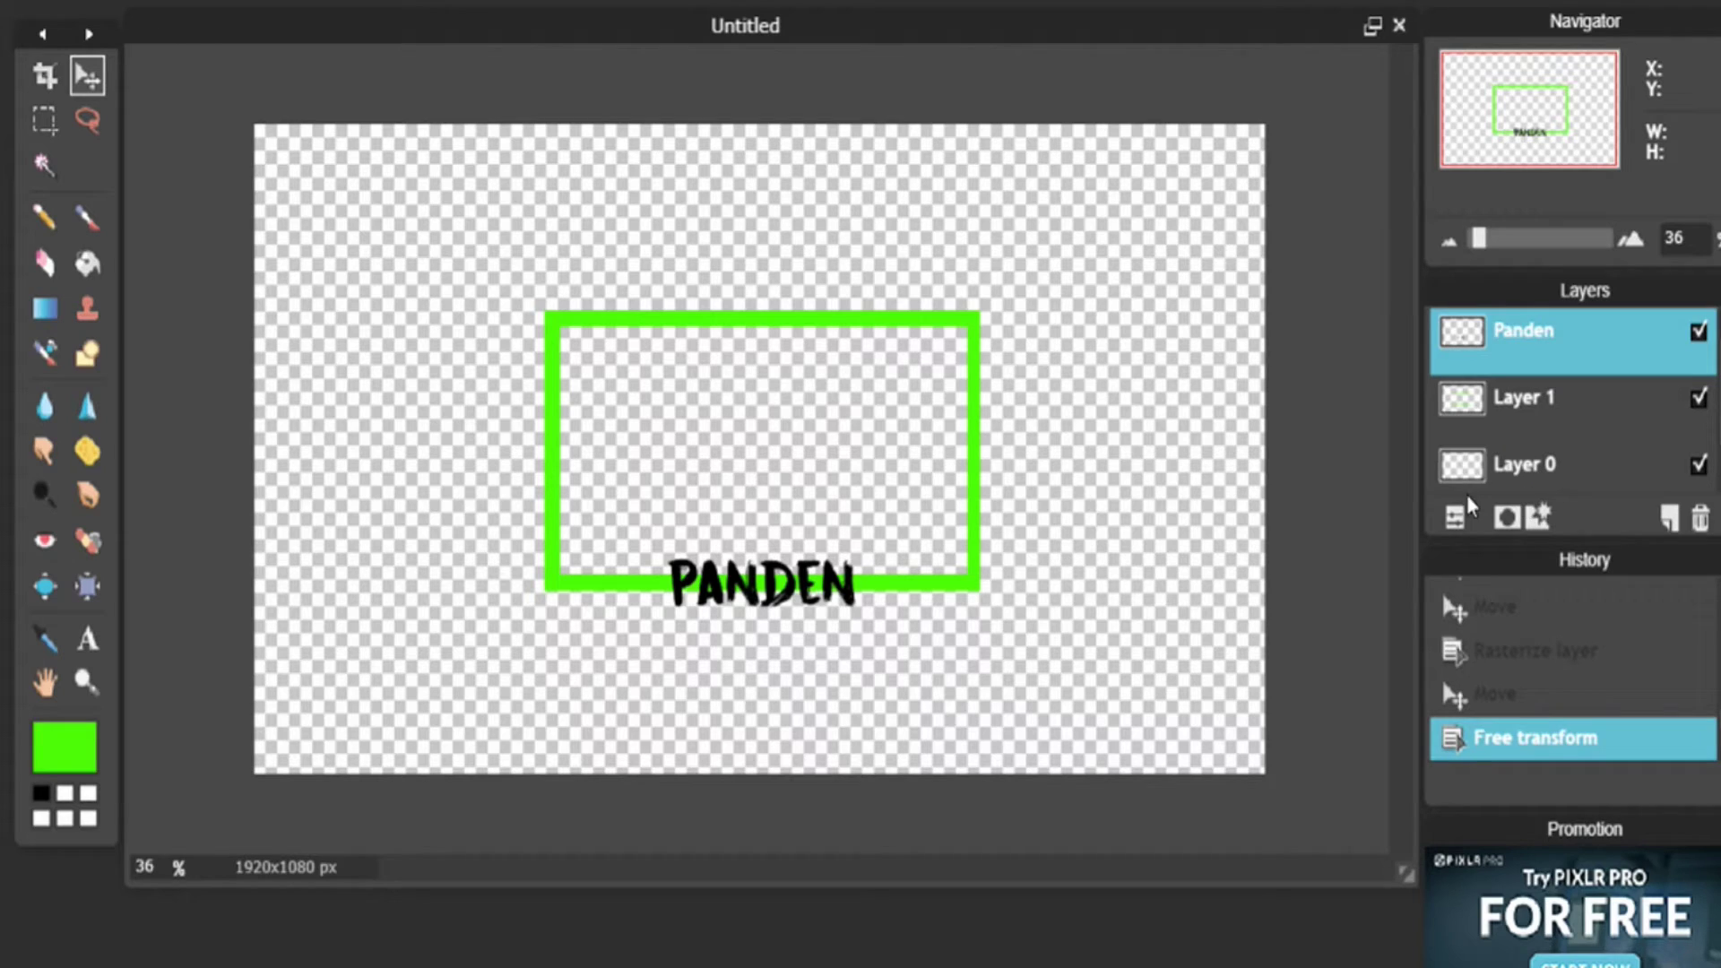
left_click_drag(819, 603, 1195, 571)
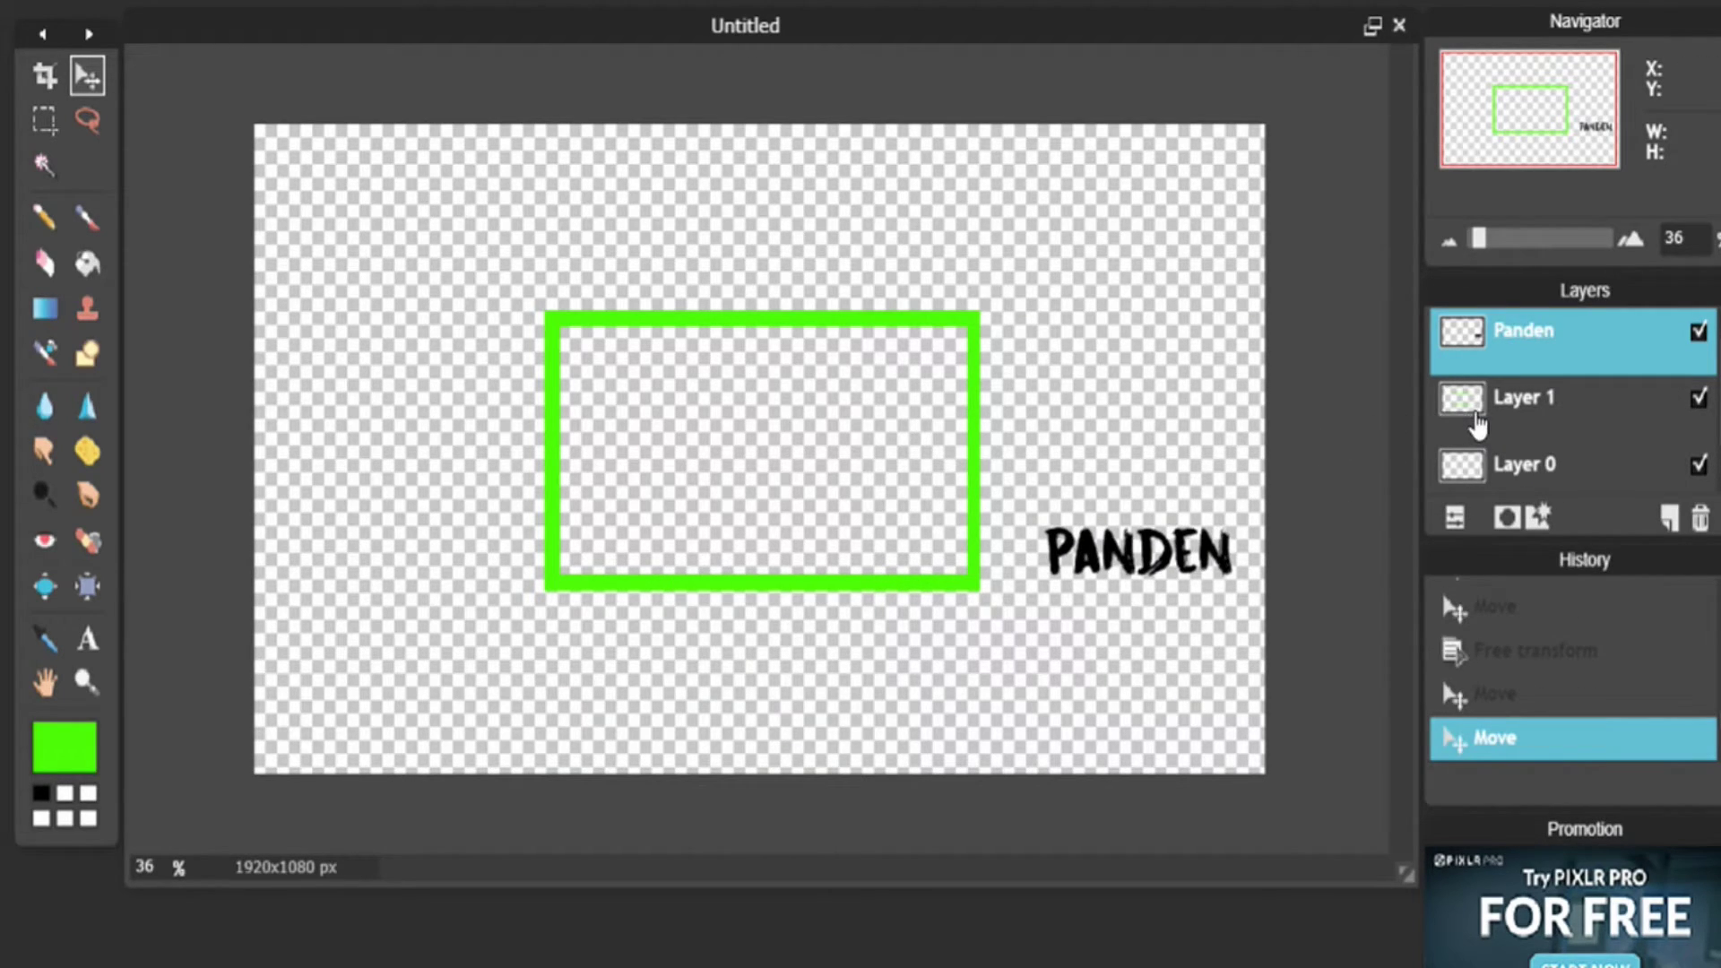
left_click_drag(1474, 340, 1480, 426)
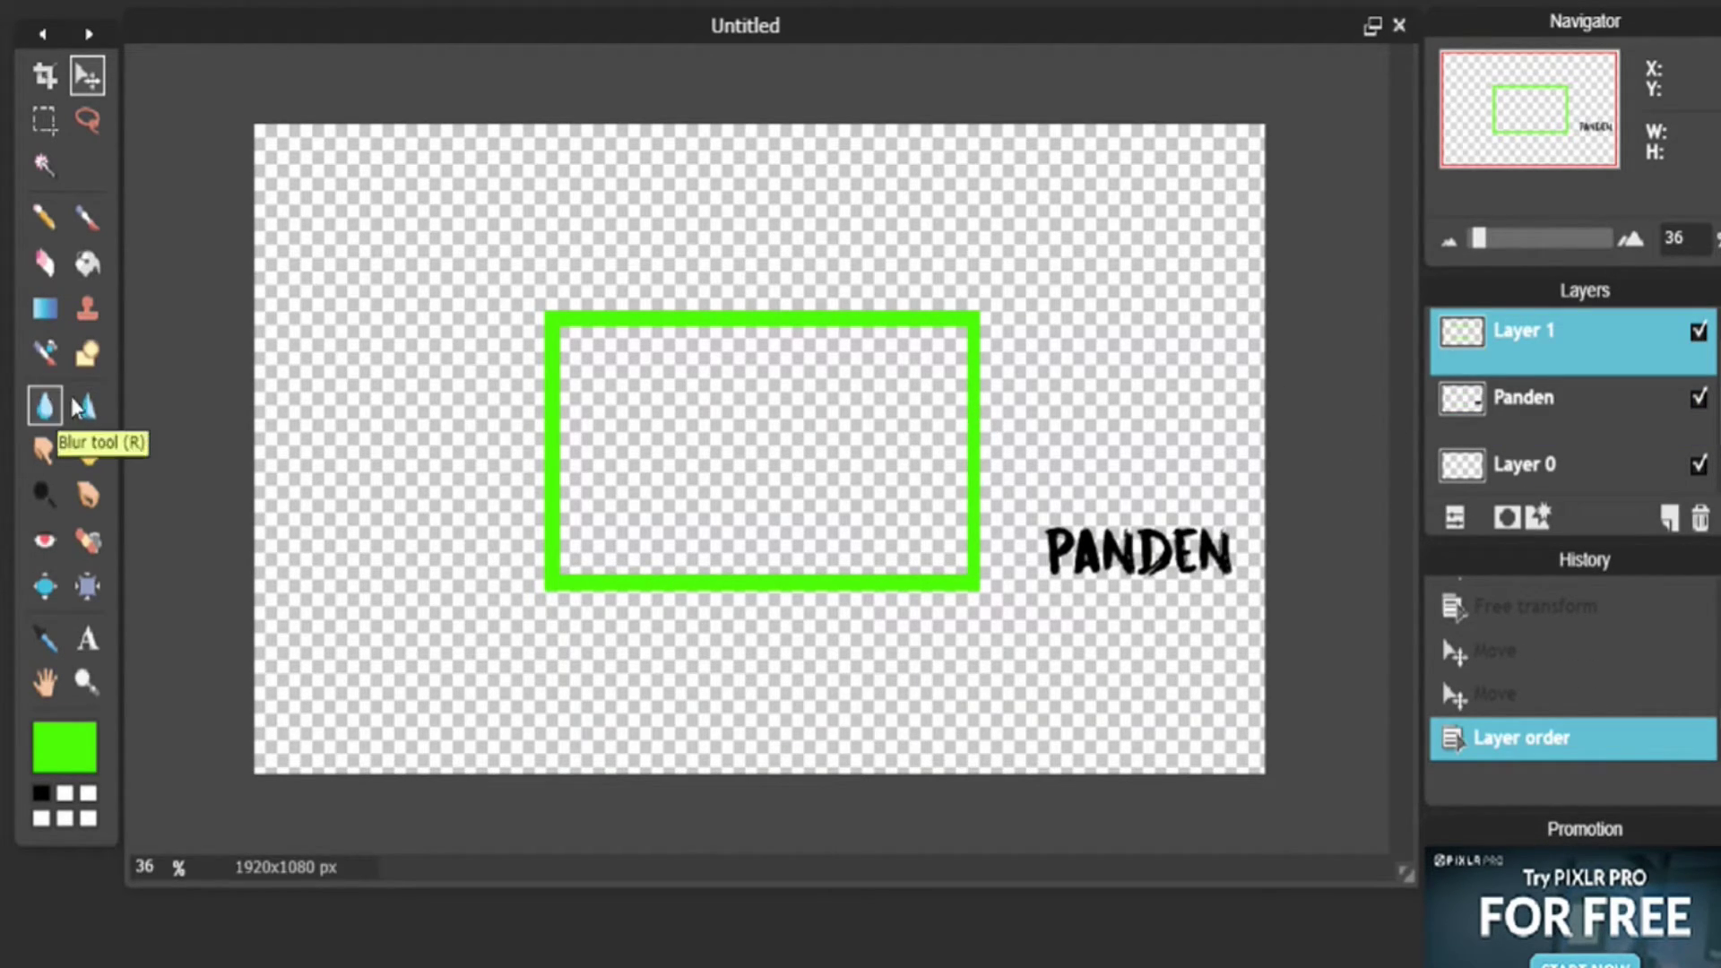
- Choose the Gradient tool with a three-stop preset and set the left stop to bright green
left_click(45, 308)
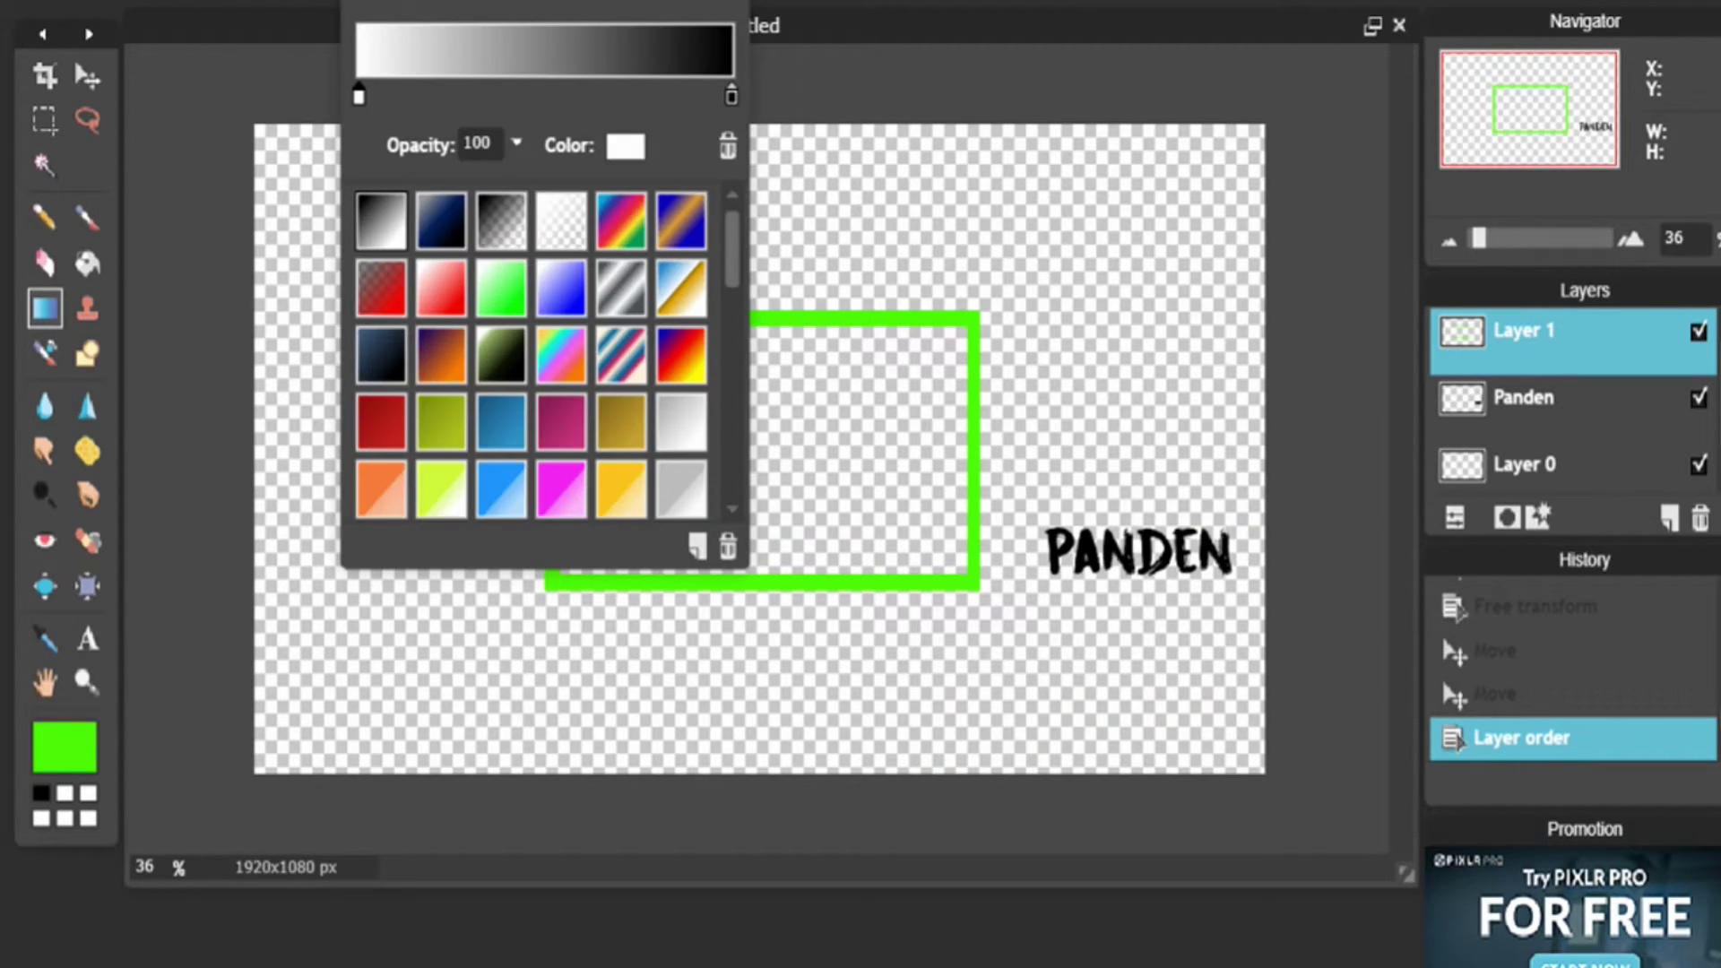
left_click(450, 219)
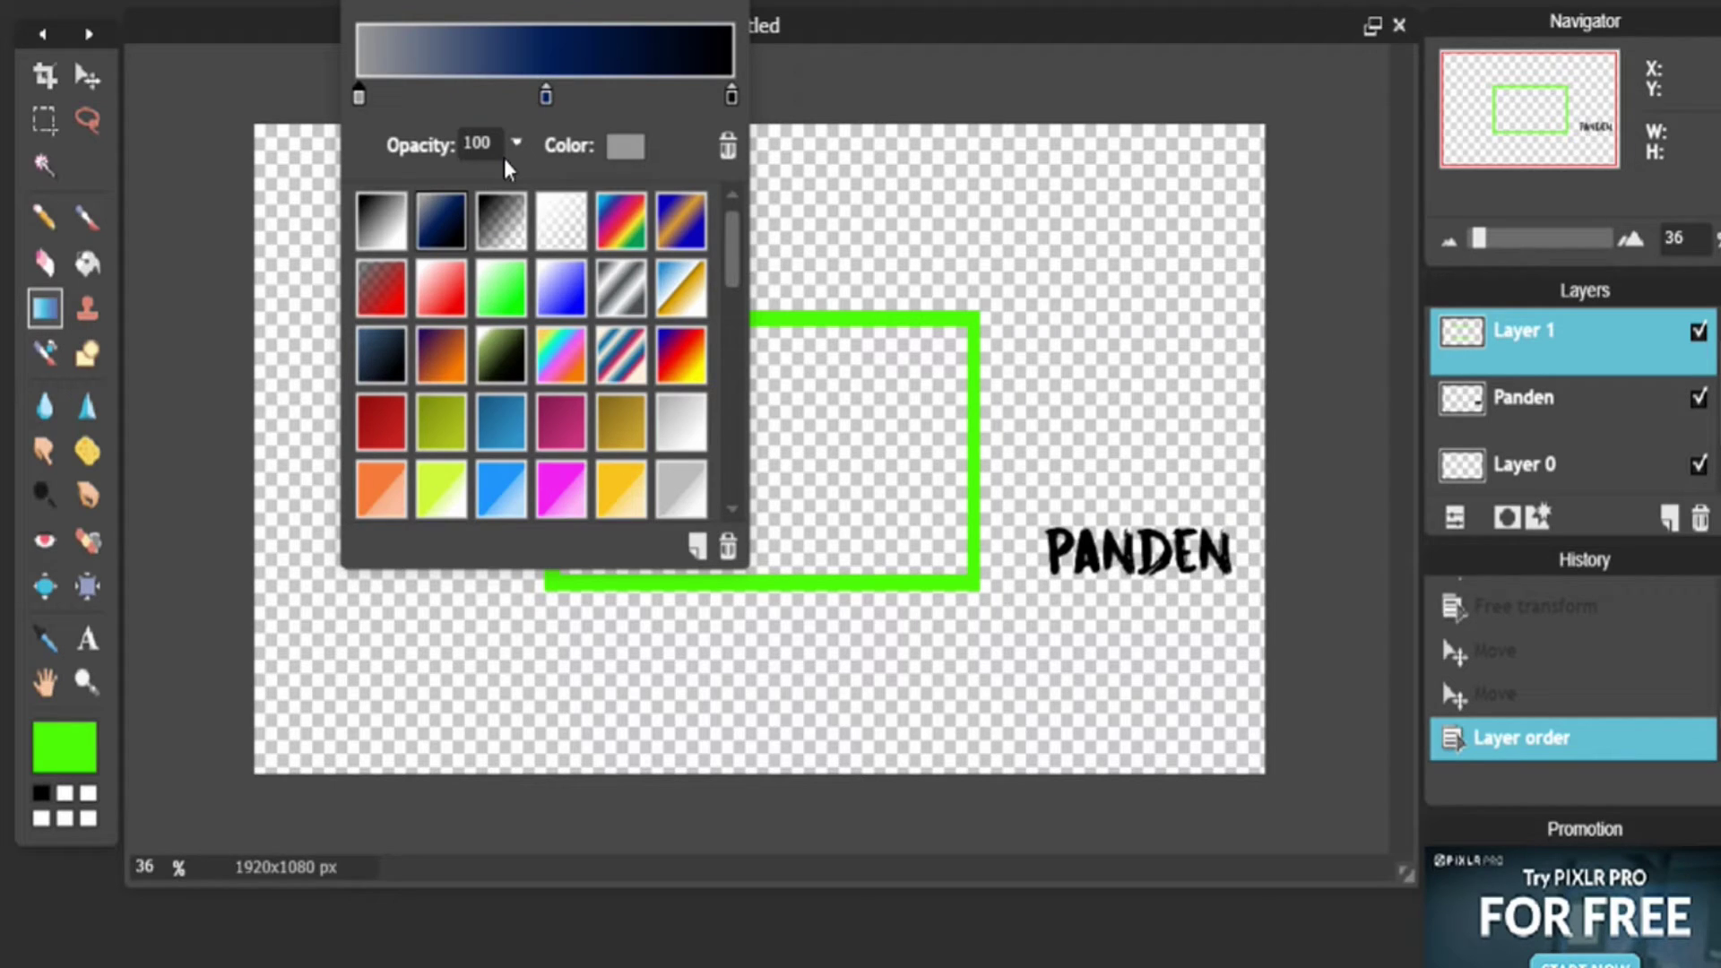
left_click(359, 96)
left_click(627, 148)
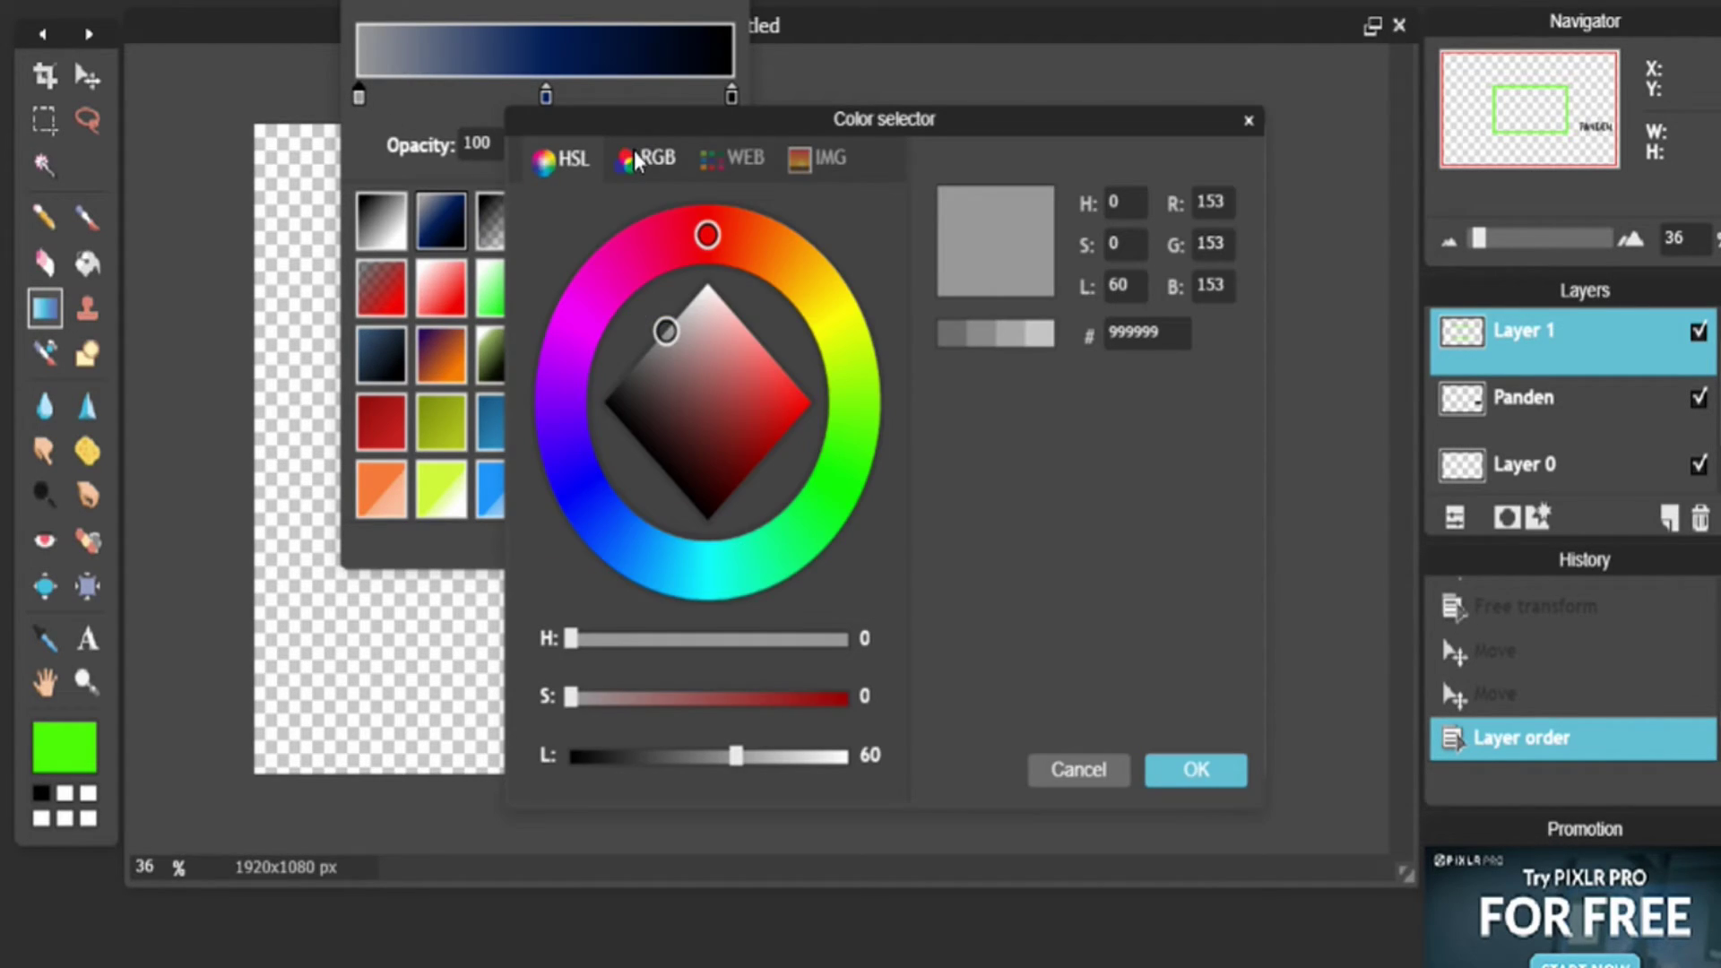
left_click(843, 477)
left_click_drag(749, 392, 1059, 508)
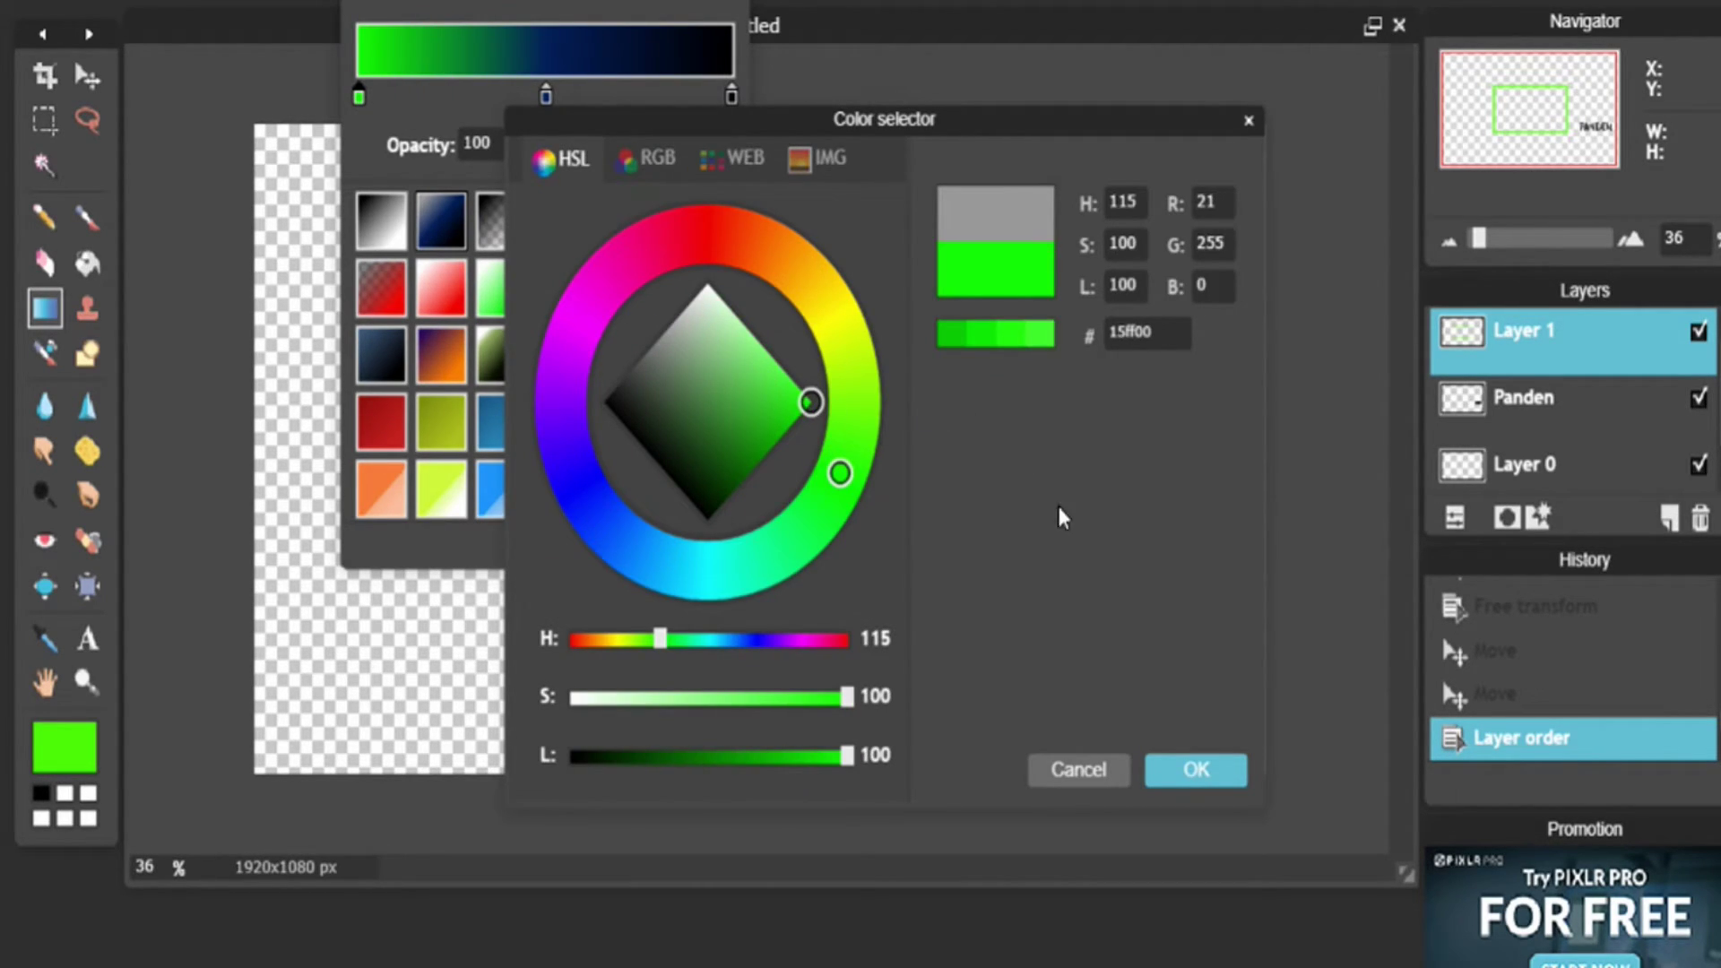
left_click(1197, 770)
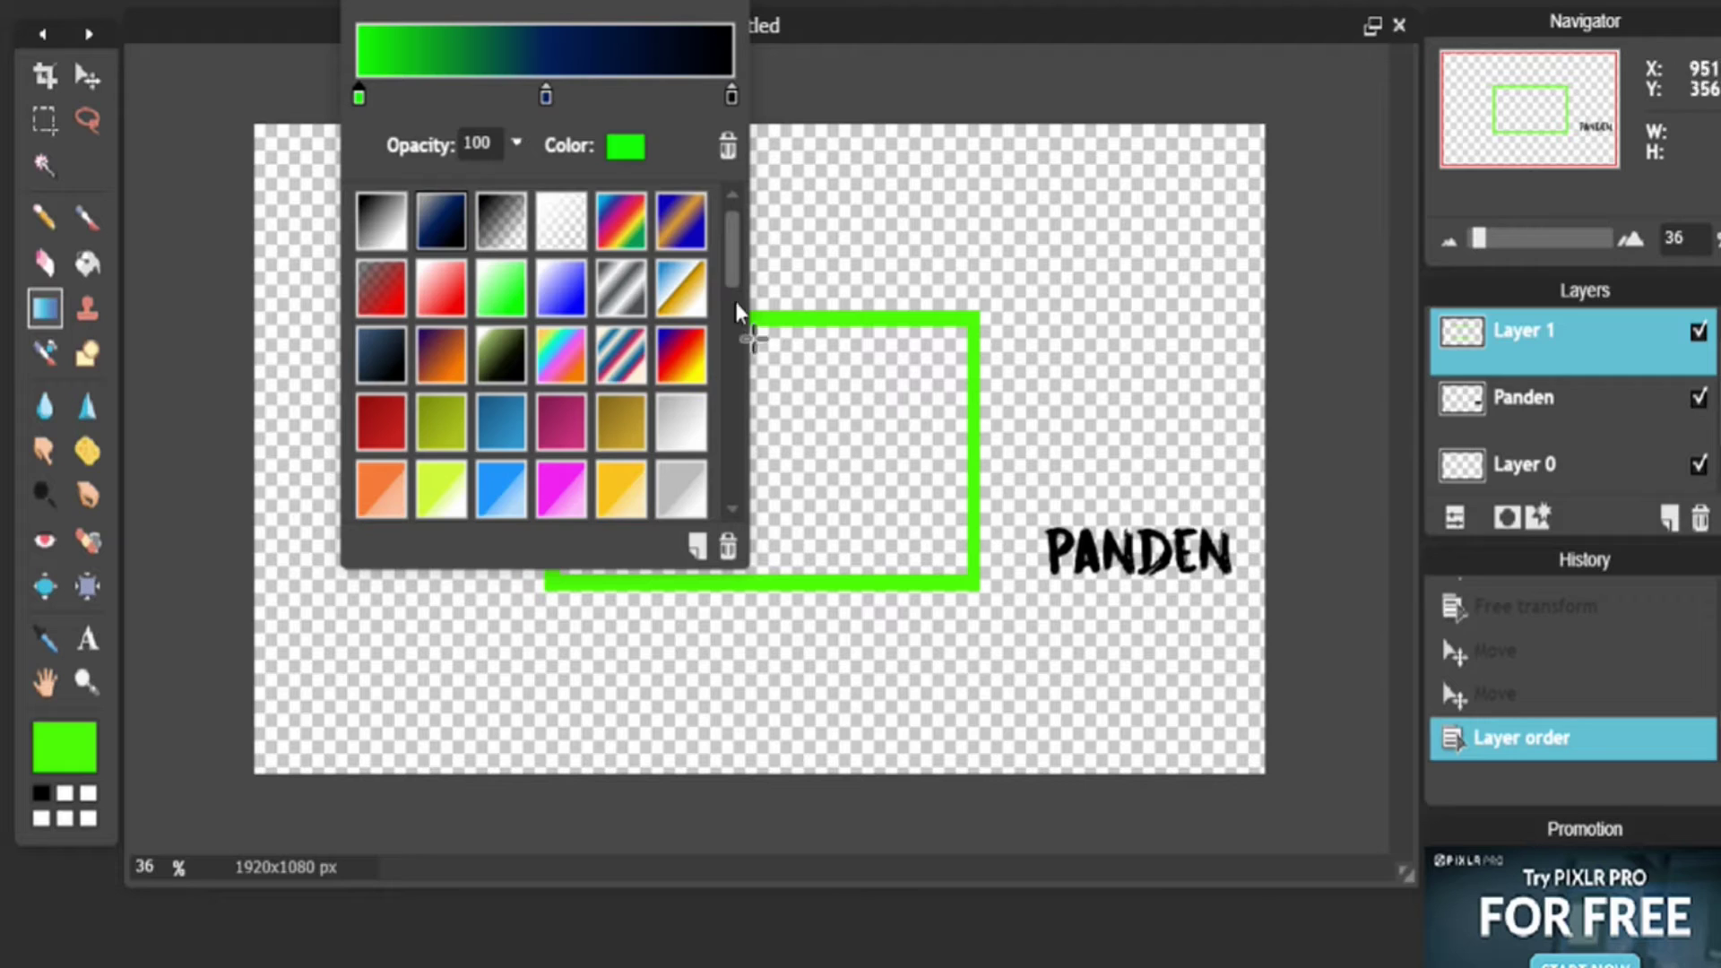
- Make the gradient's middle stop a darker green
left_click(546, 95)
left_click(628, 148)
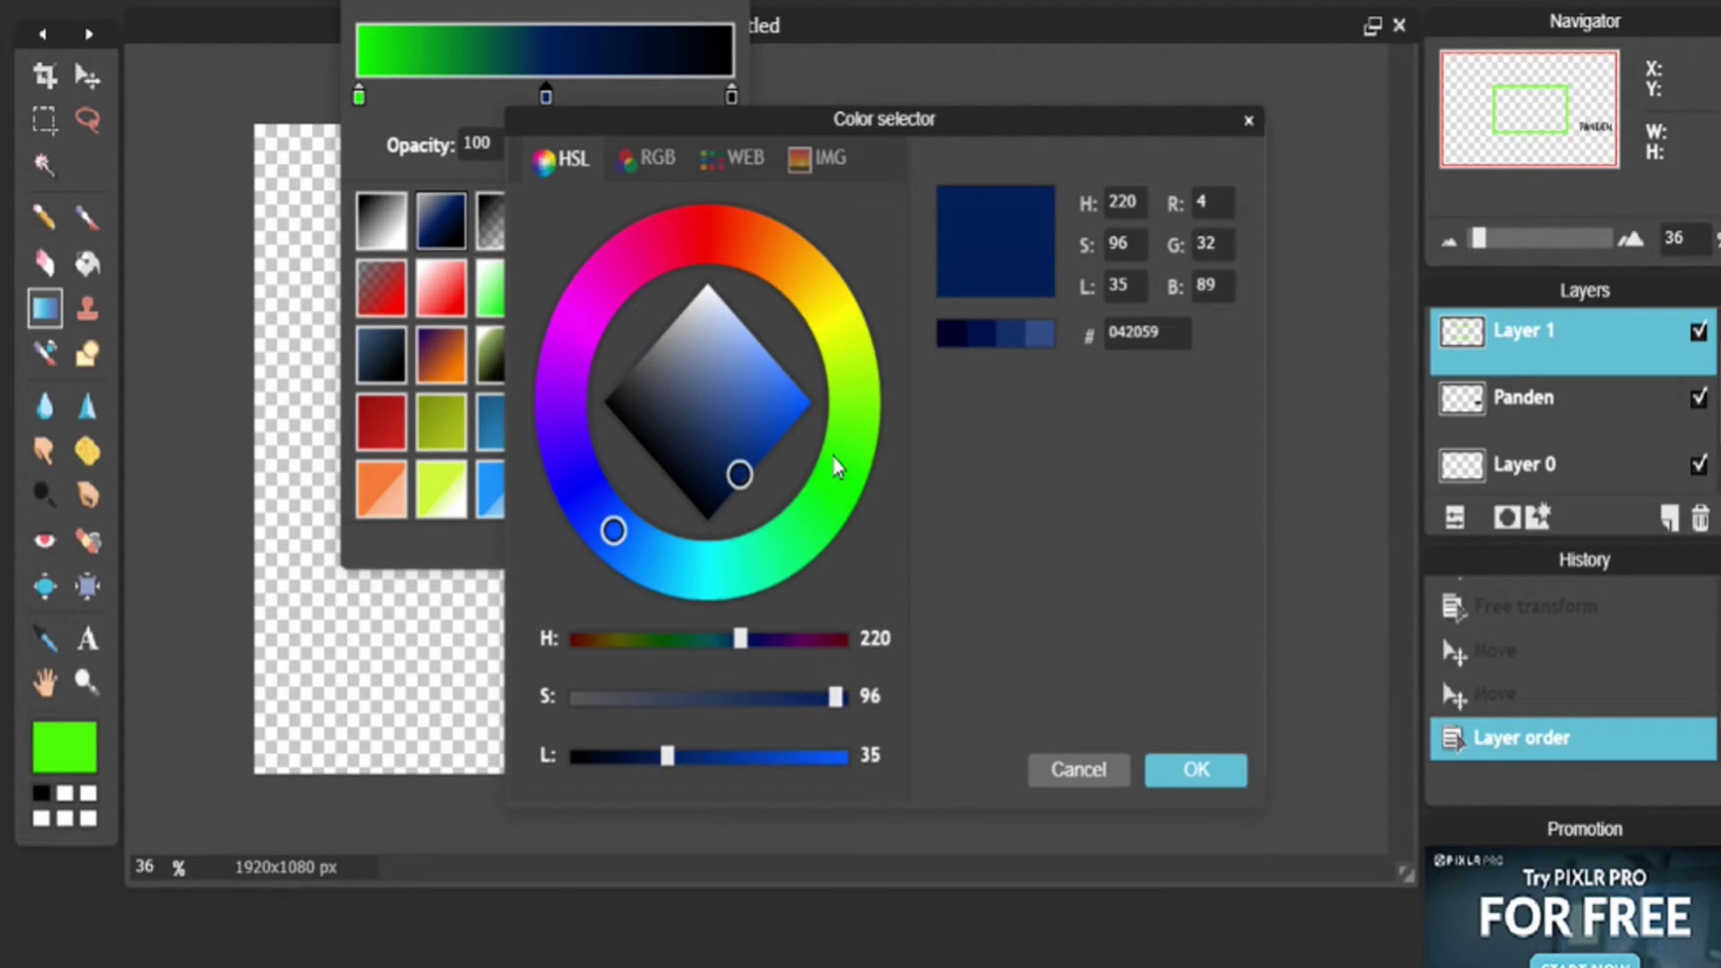
mouse_move(822, 446)
left_mouse_down()
mouse_move(853, 435)
mouse_move(857, 482)
mouse_move(873, 464)
mouse_move(763, 454)
mouse_move(776, 462)
left_mouse_up()
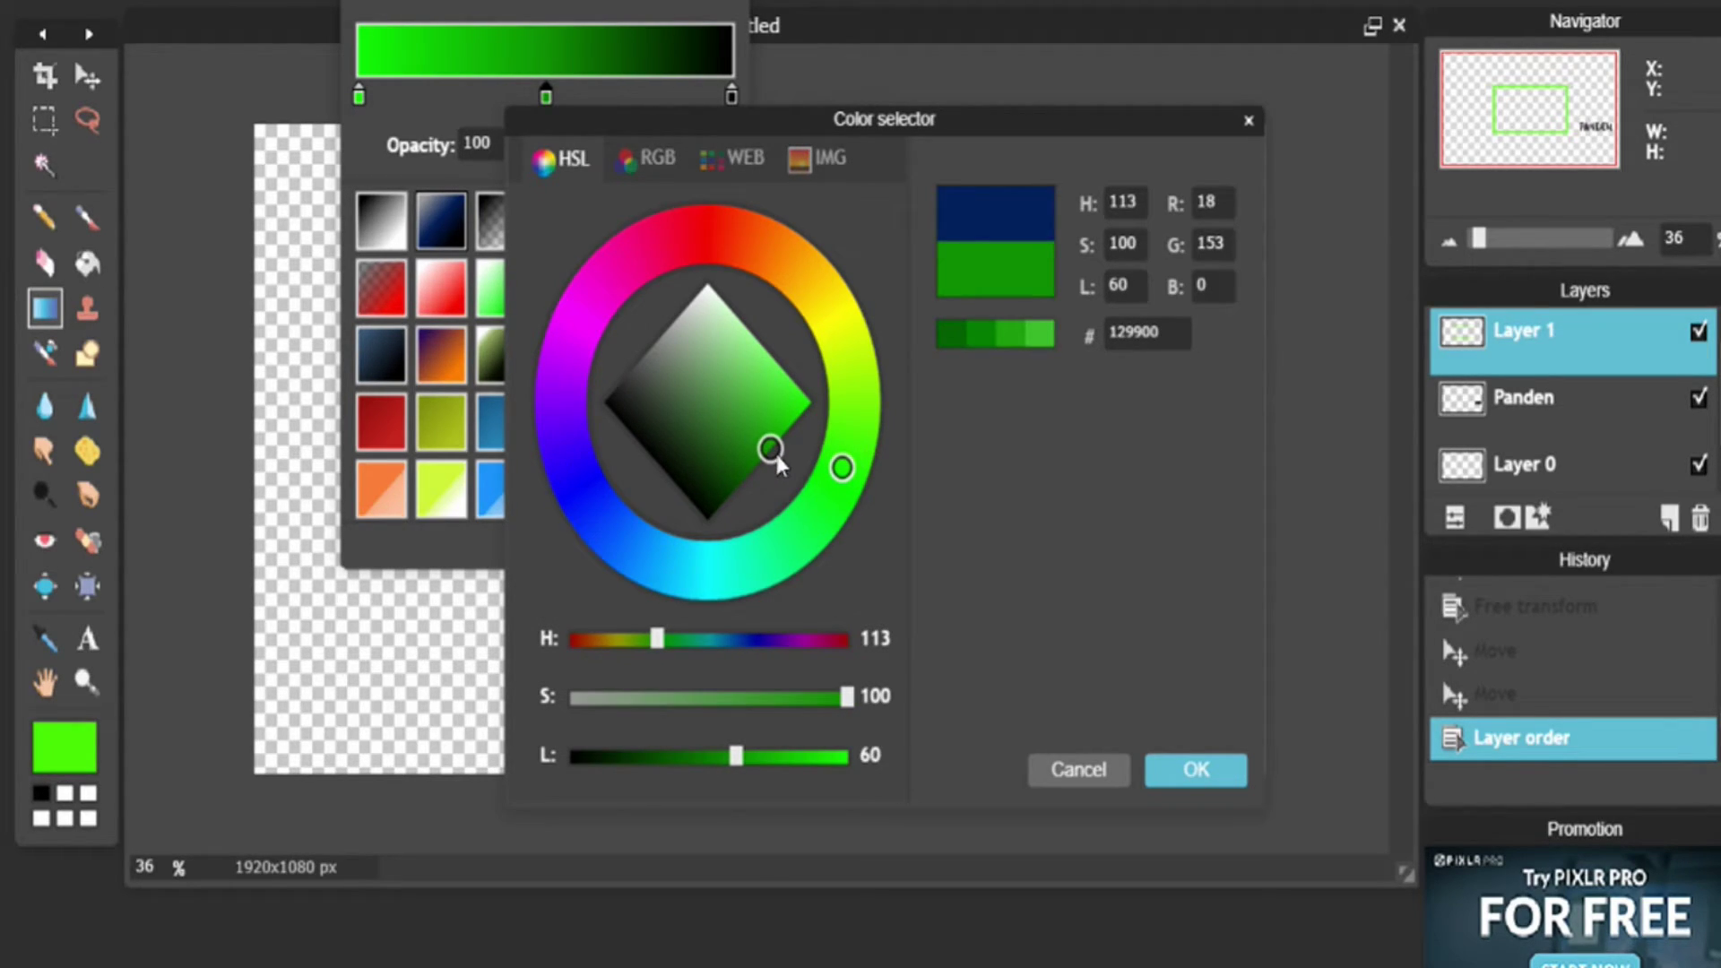
left_click(1230, 785)
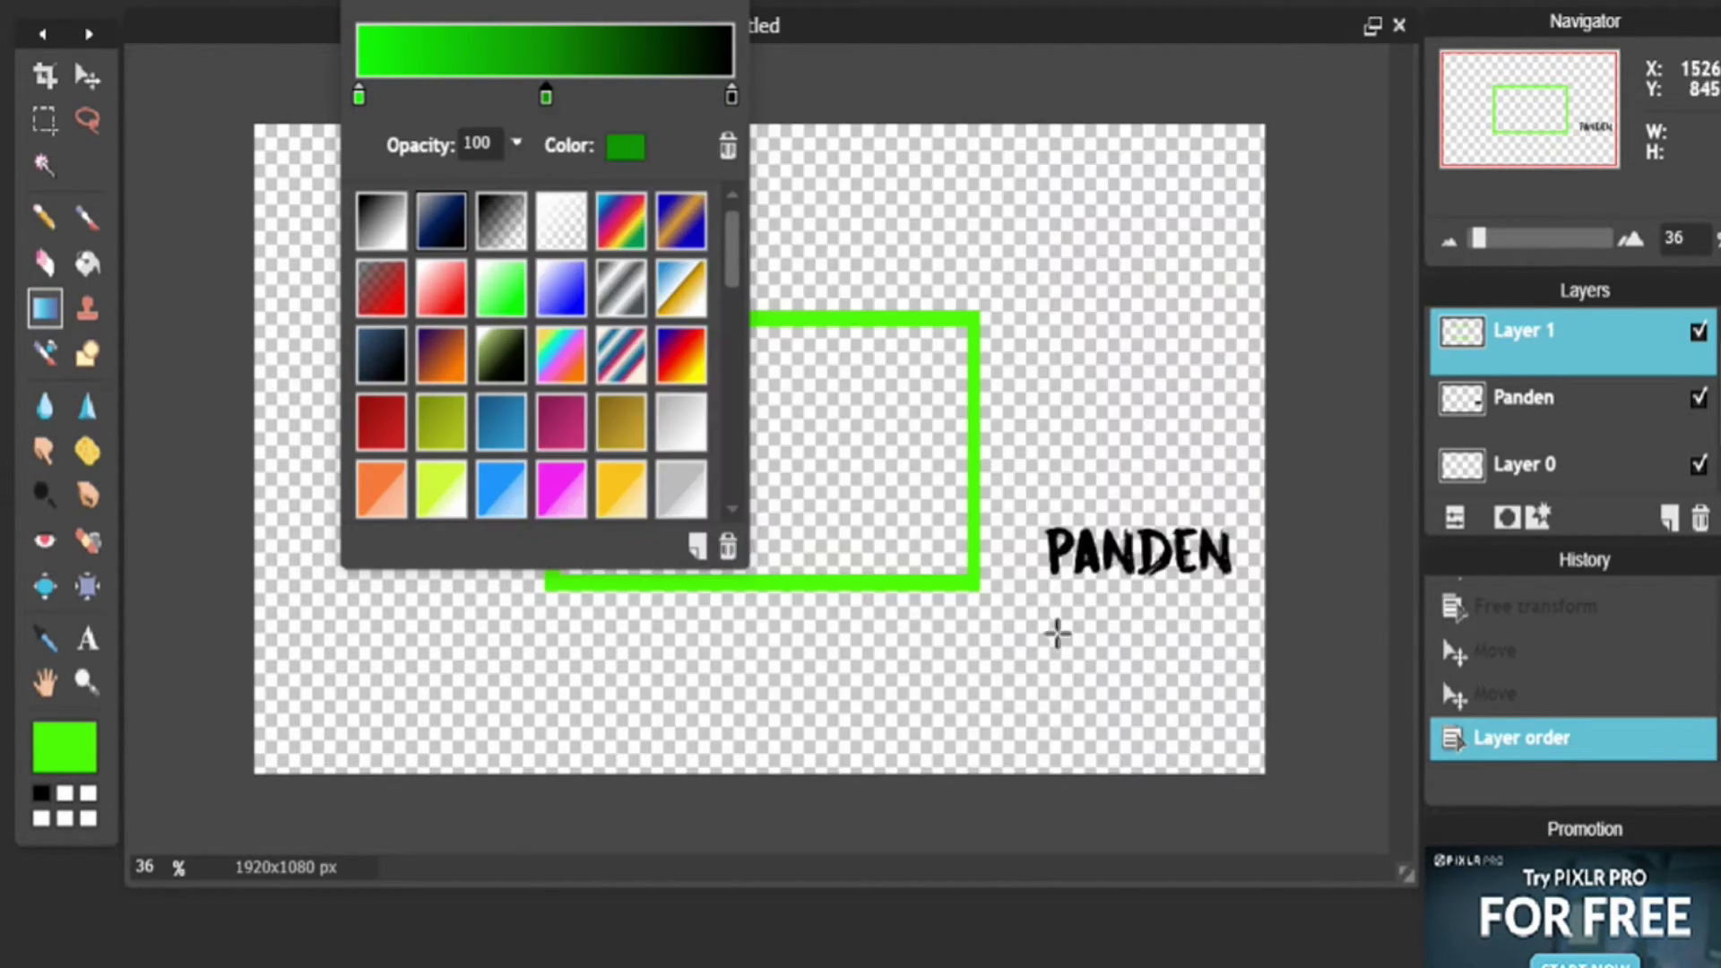
- Set the right stop to bright green and resample the left stop from the frame's green
left_click(731, 100)
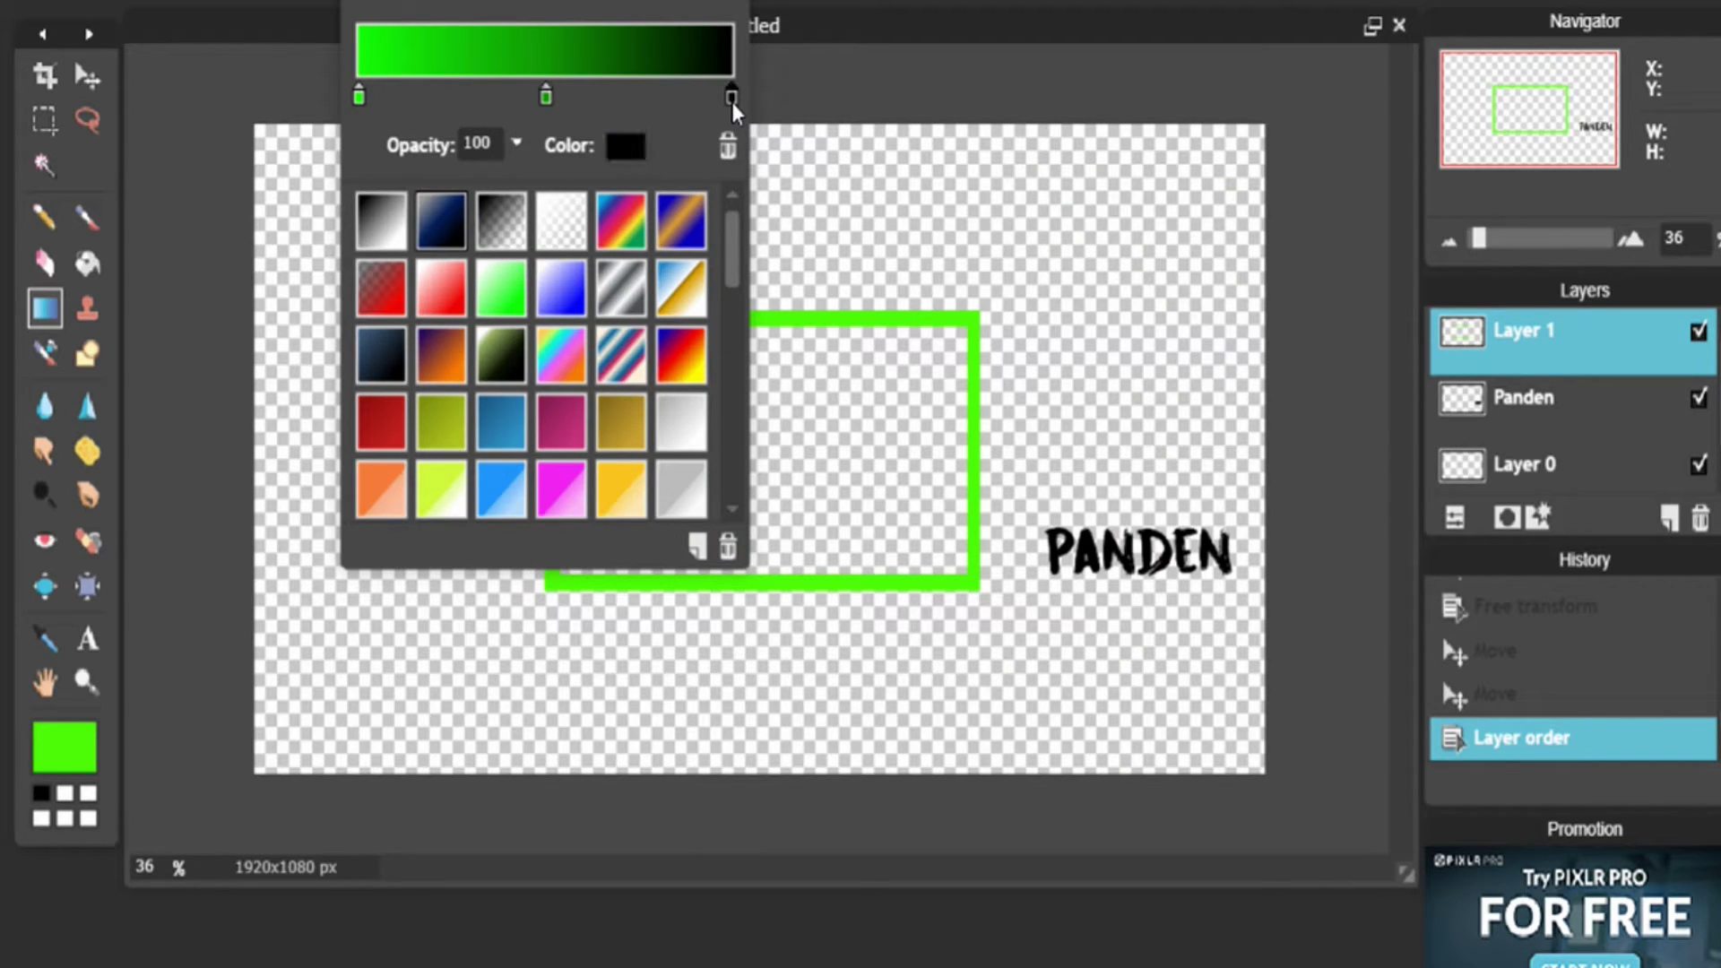
left_click(628, 145)
left_click_drag(788, 116, 1219, 105)
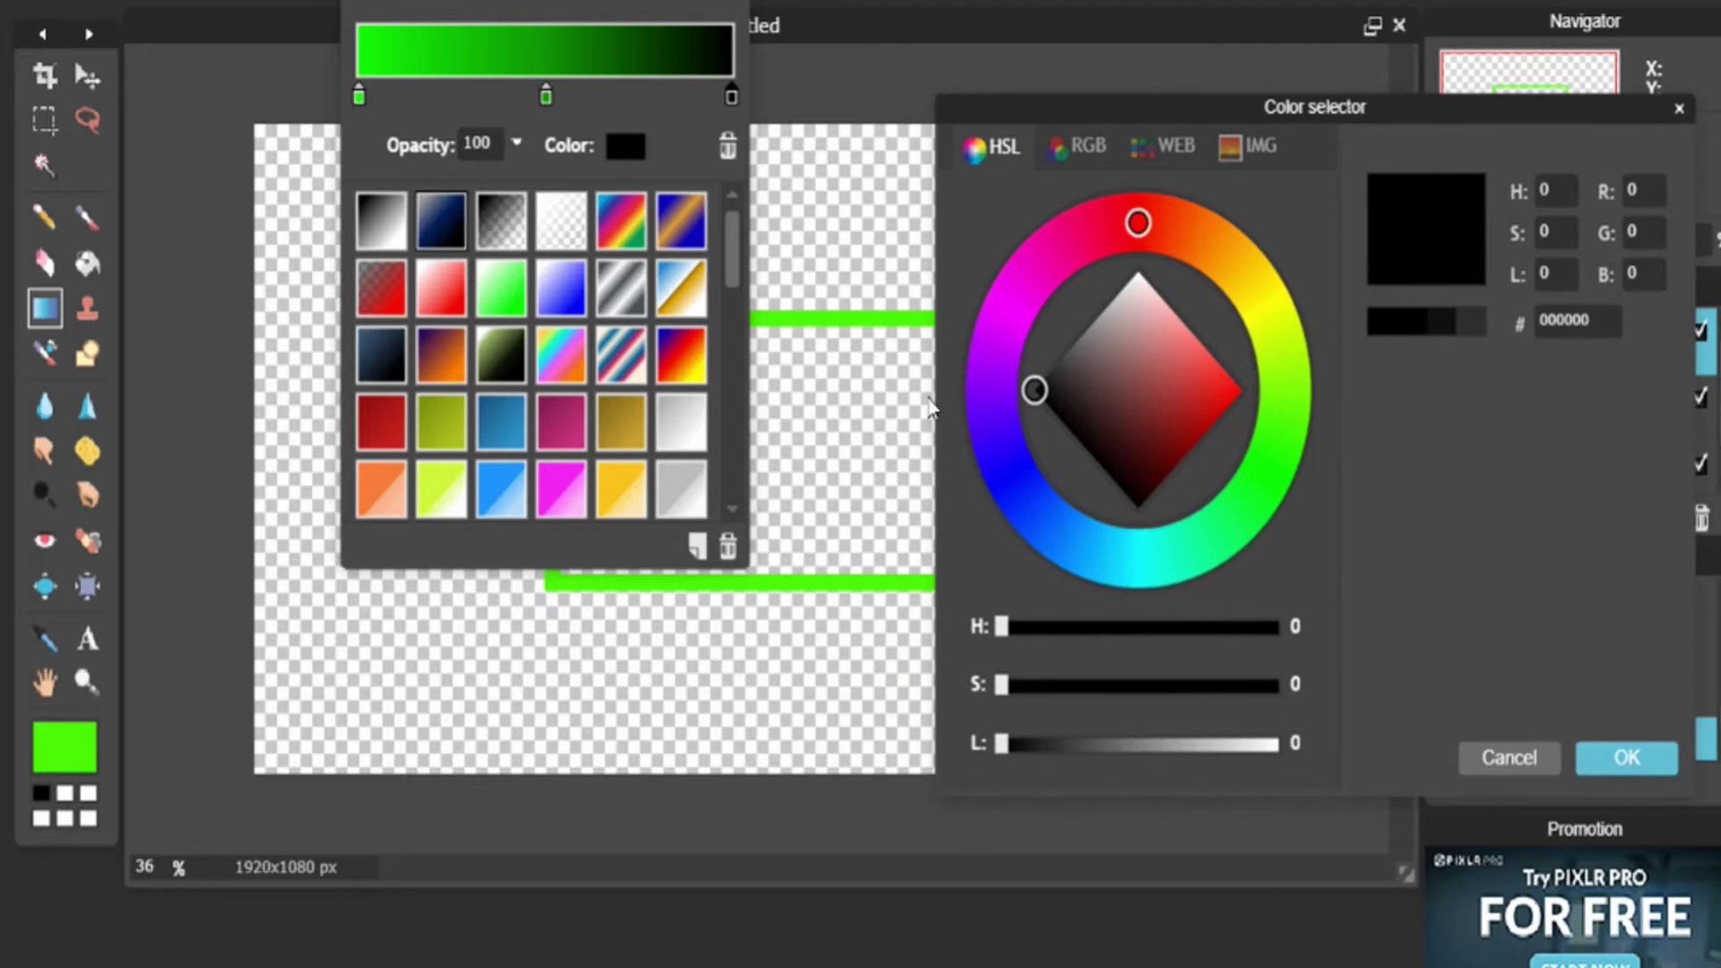
left_click(751, 579)
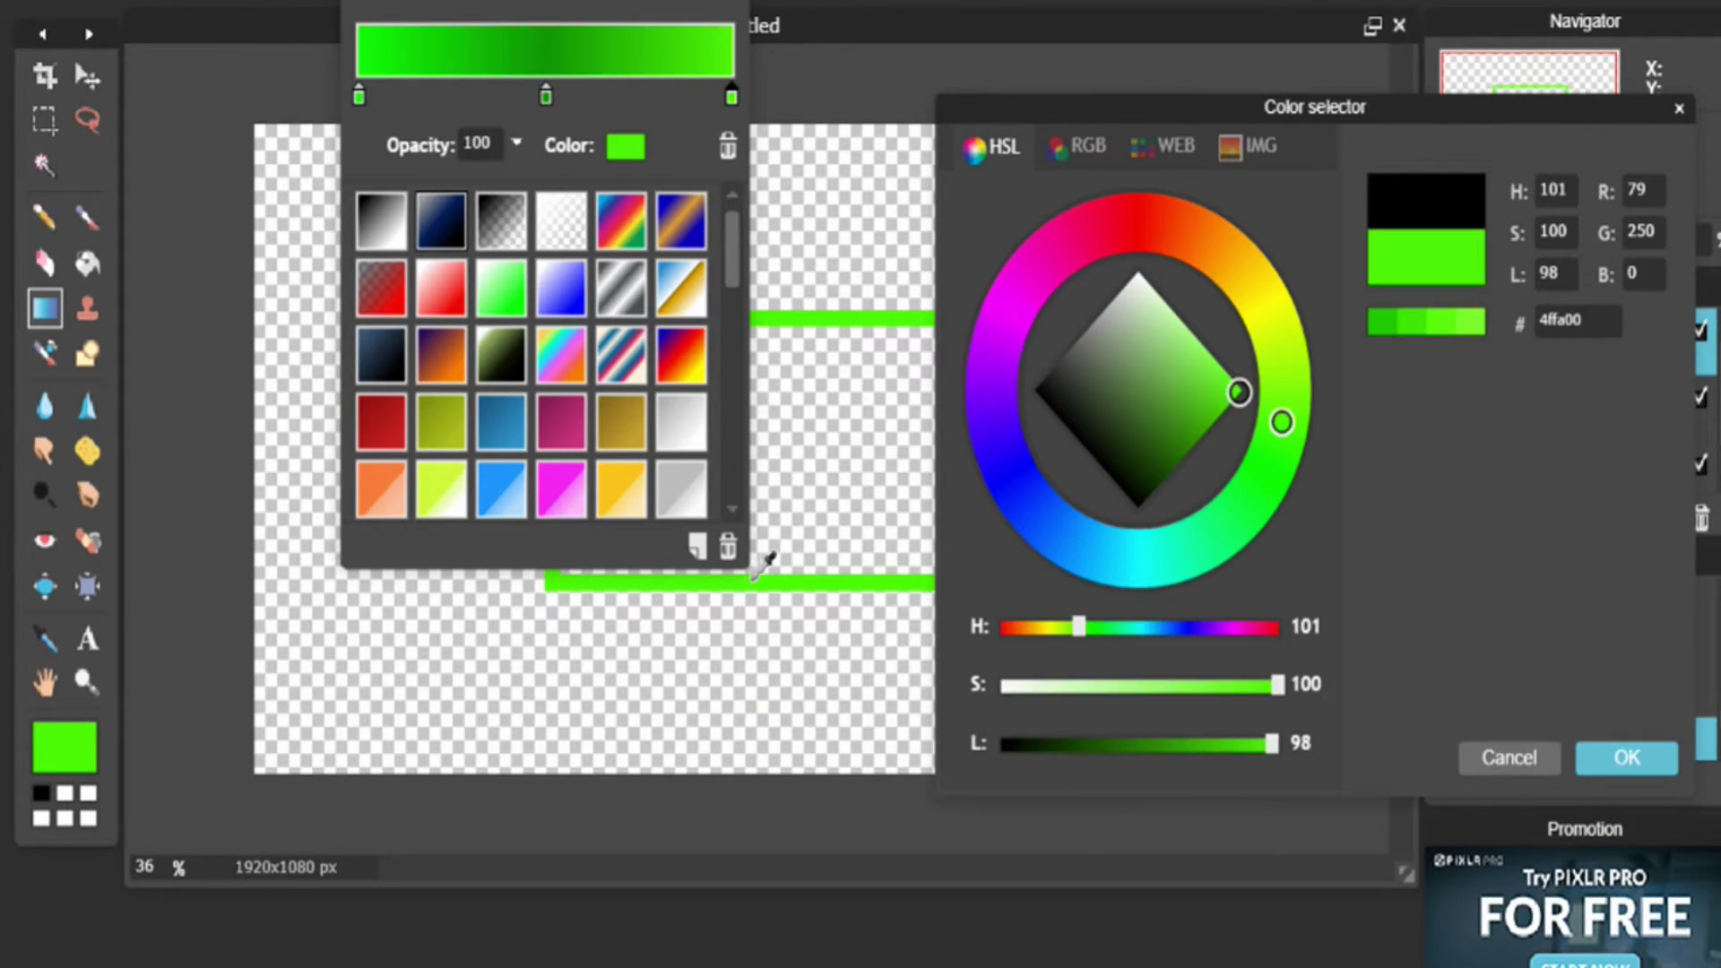
left_click(1618, 757)
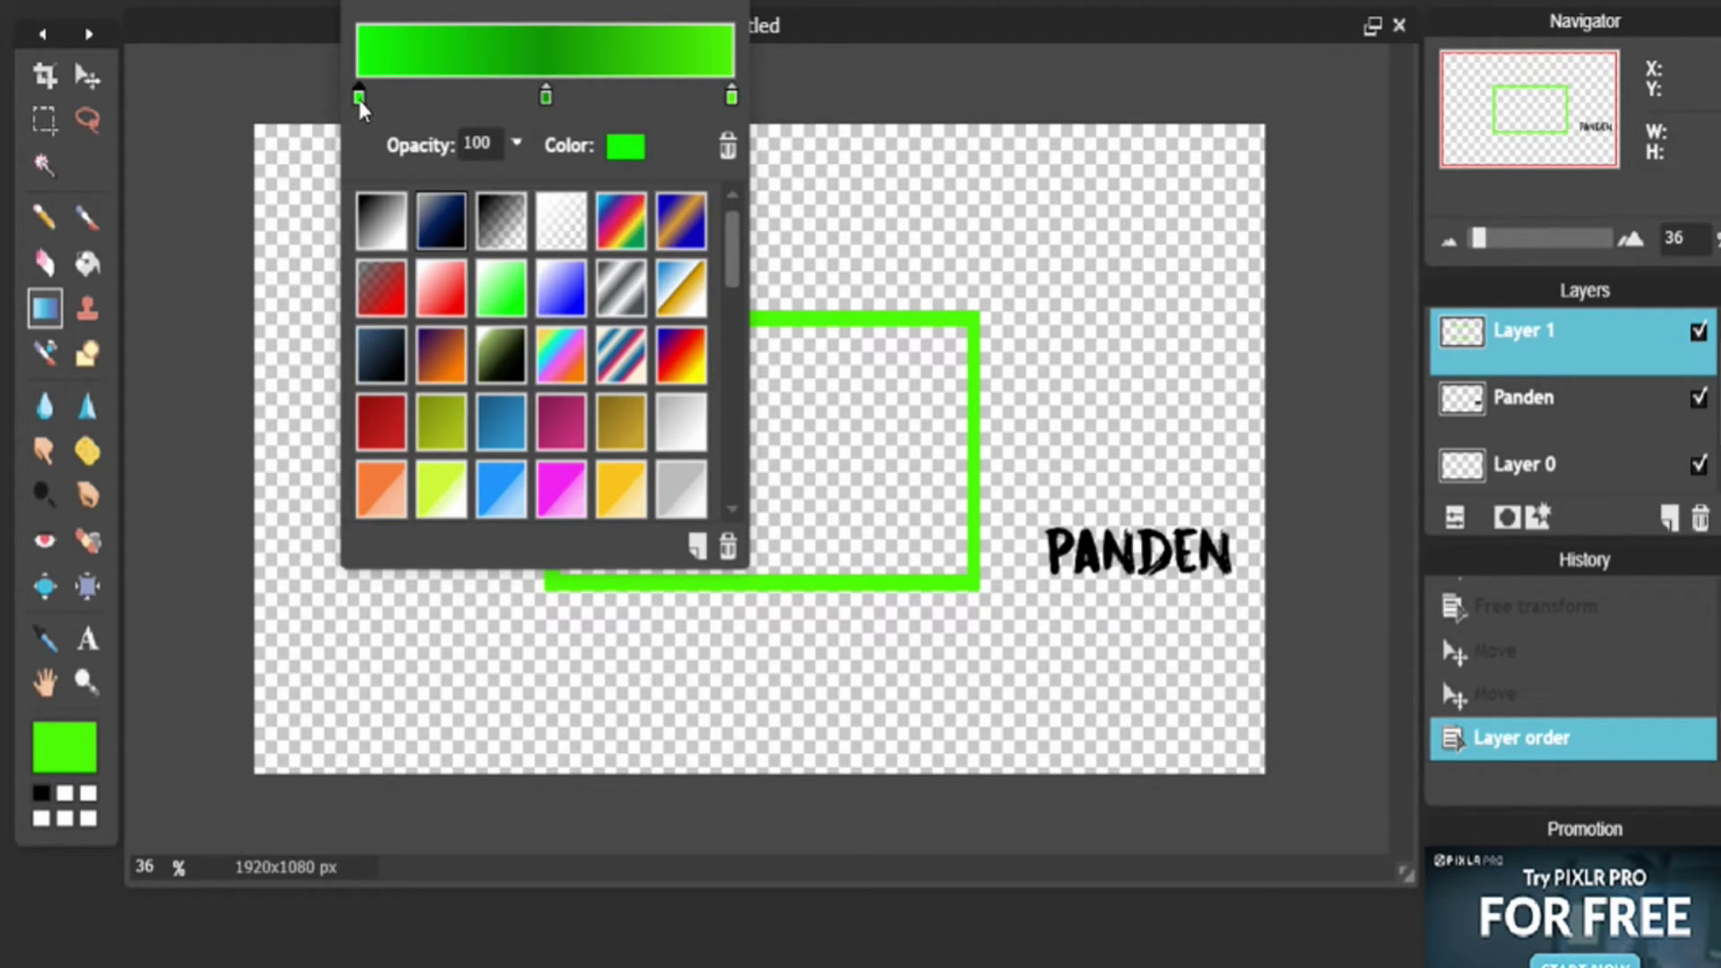
left_click(624, 146)
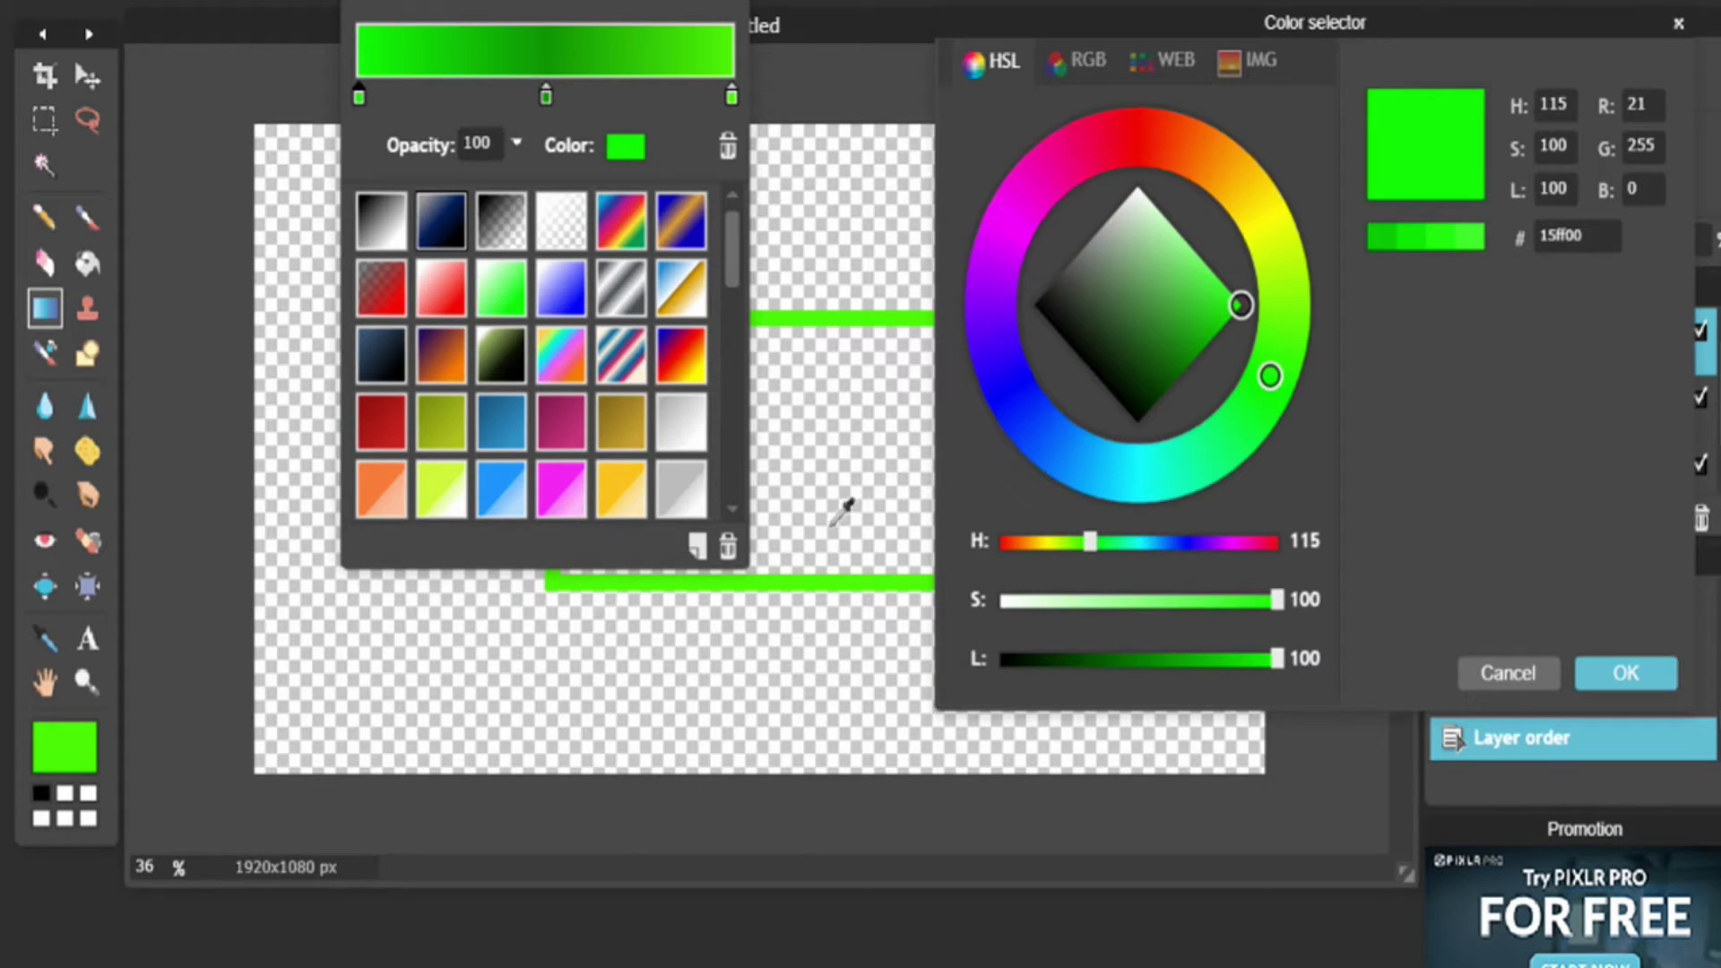
left_click(821, 584)
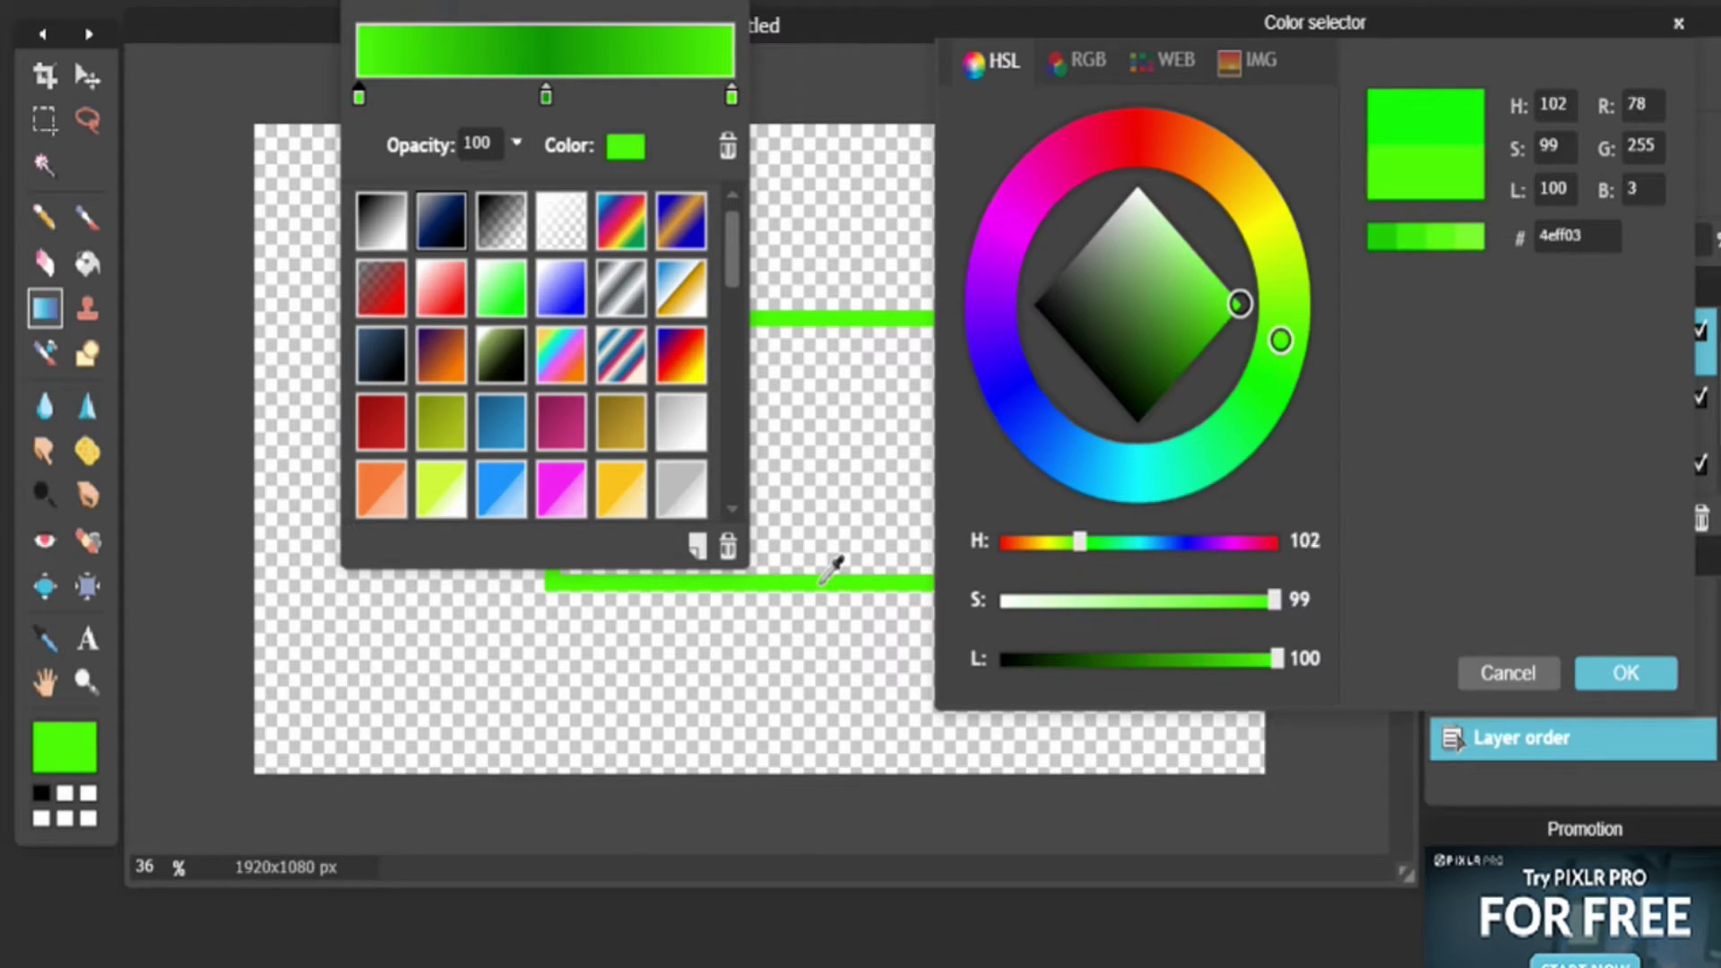
left_click(1625, 674)
- Draw a rectangular marquee from the green frame's top-left to bottom-right corner
left_click(45, 120)
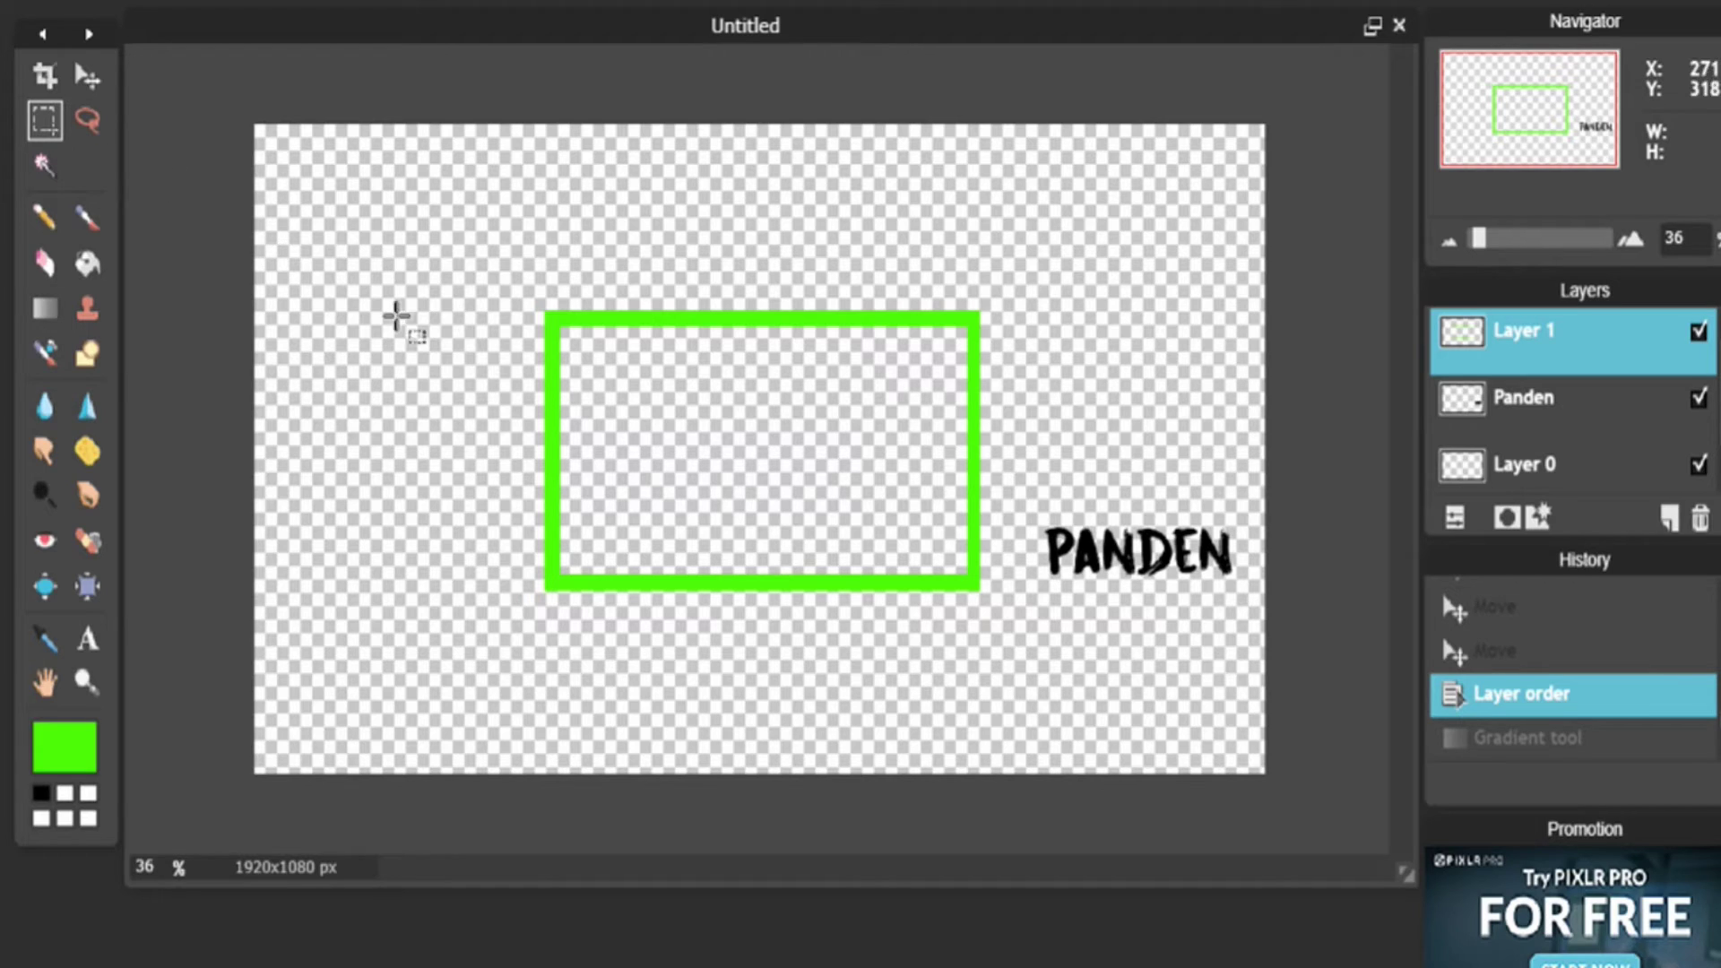
left_click_drag(540, 344, 542, 318)
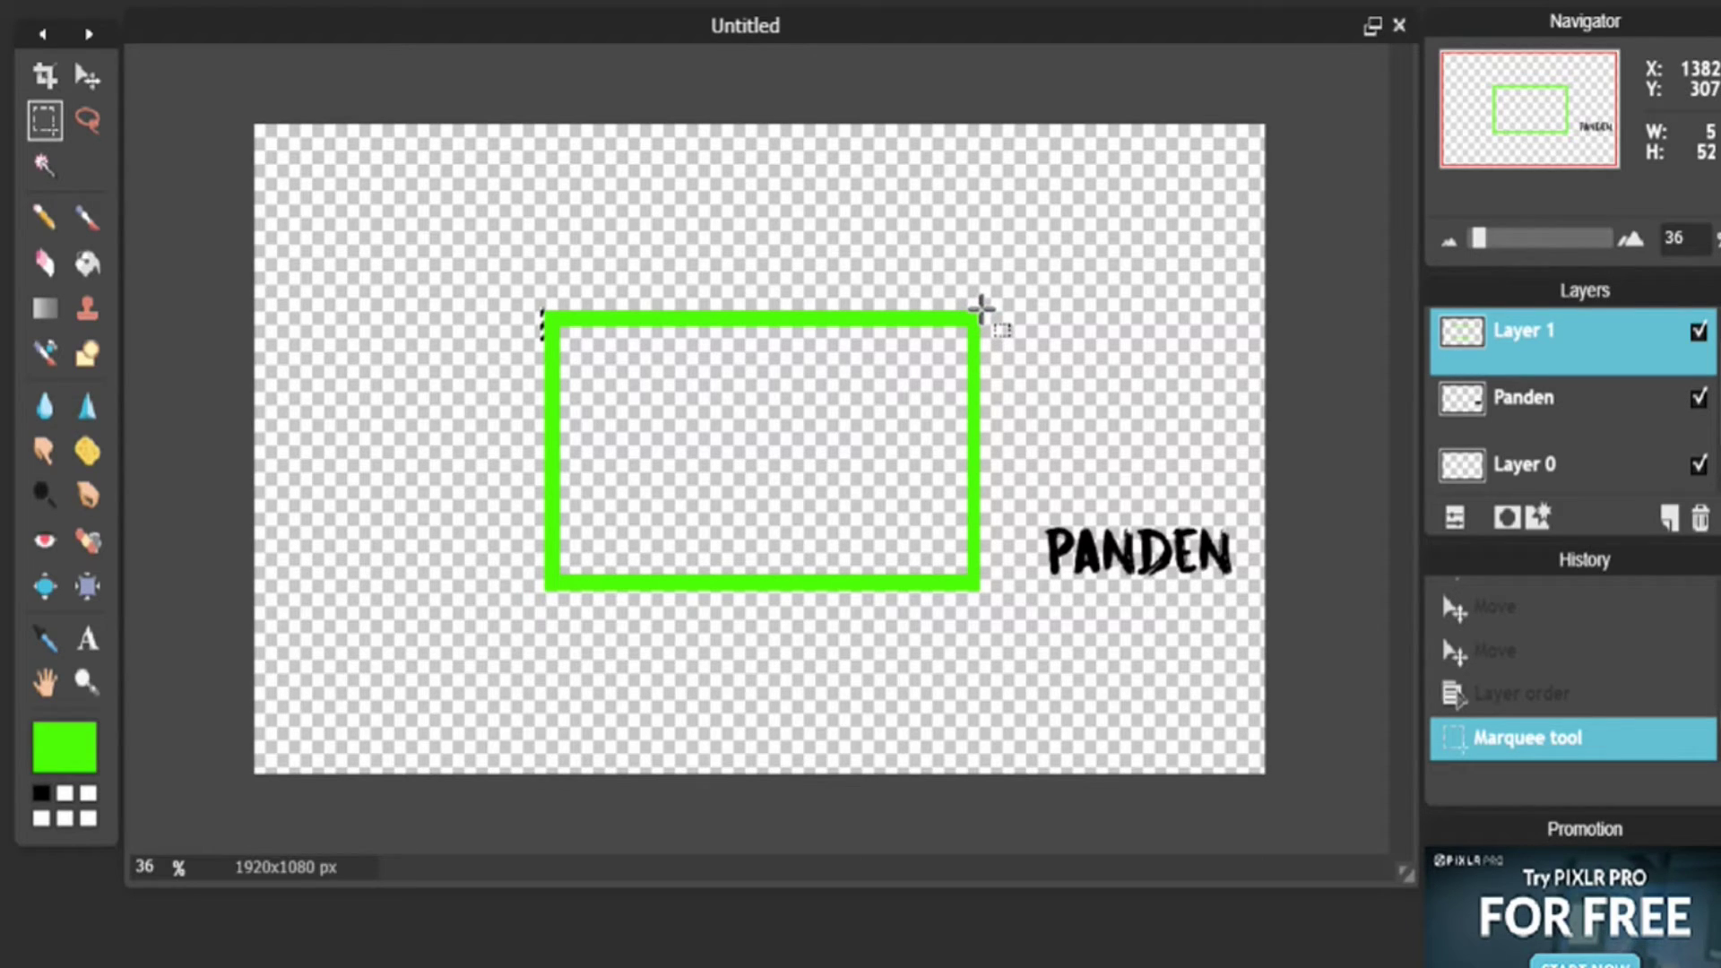
left_click_drag(980, 309, 541, 590)
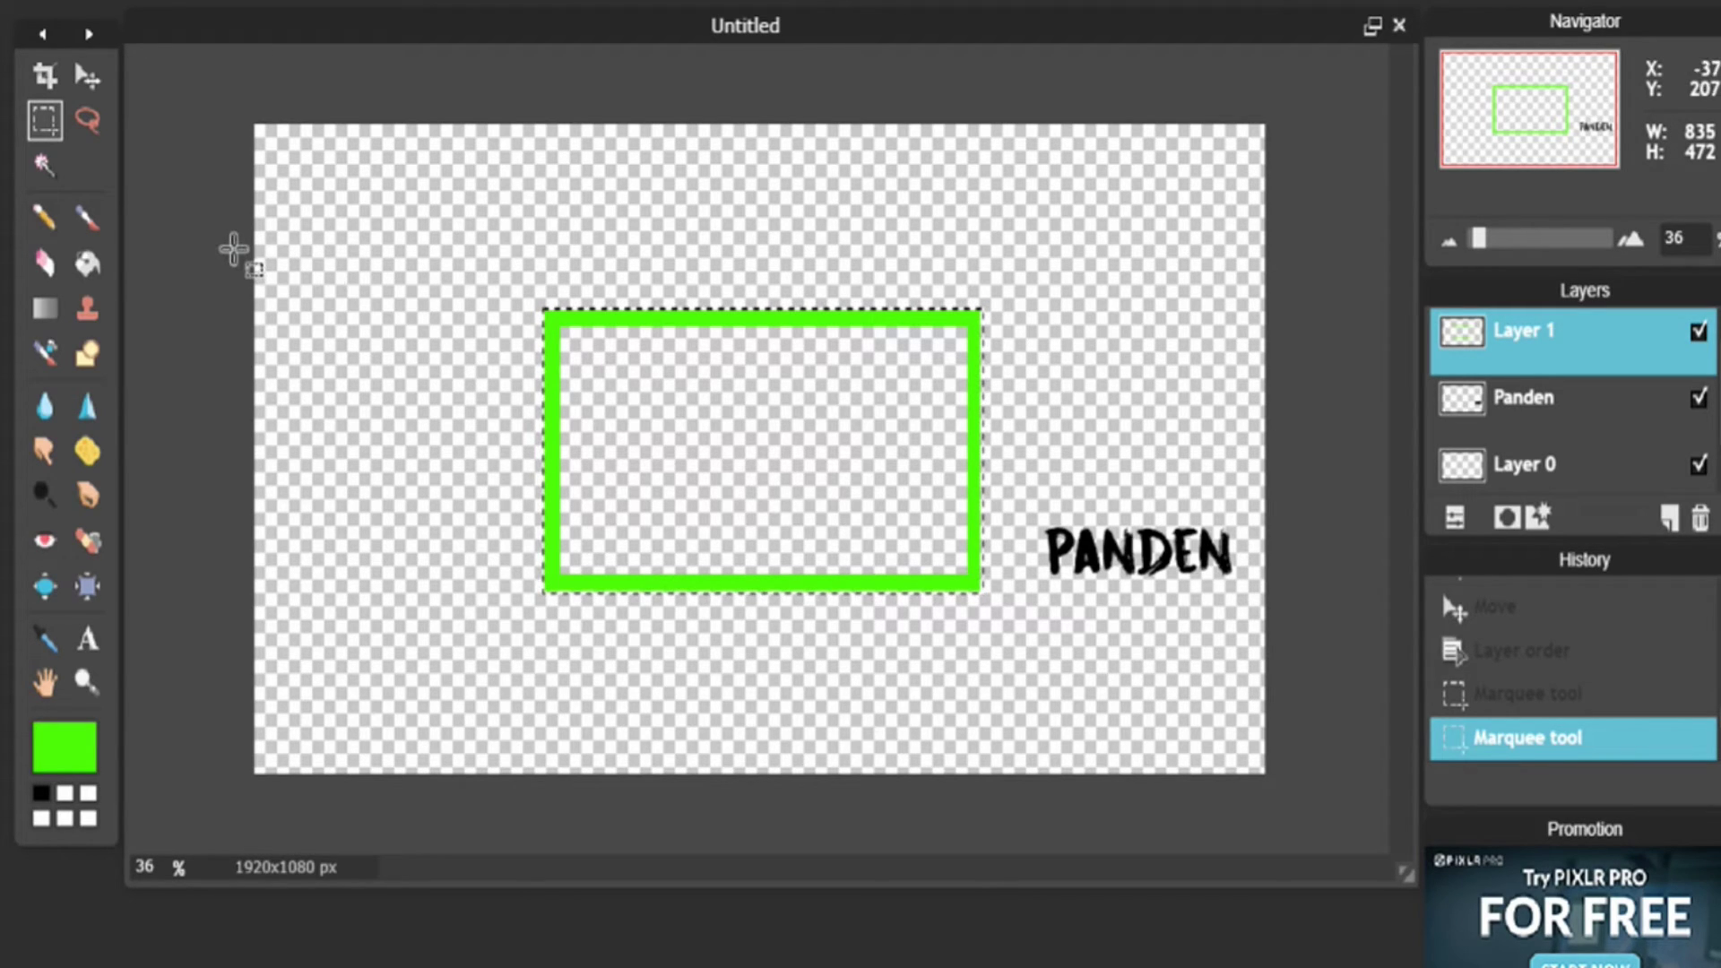
left_click(44, 305)
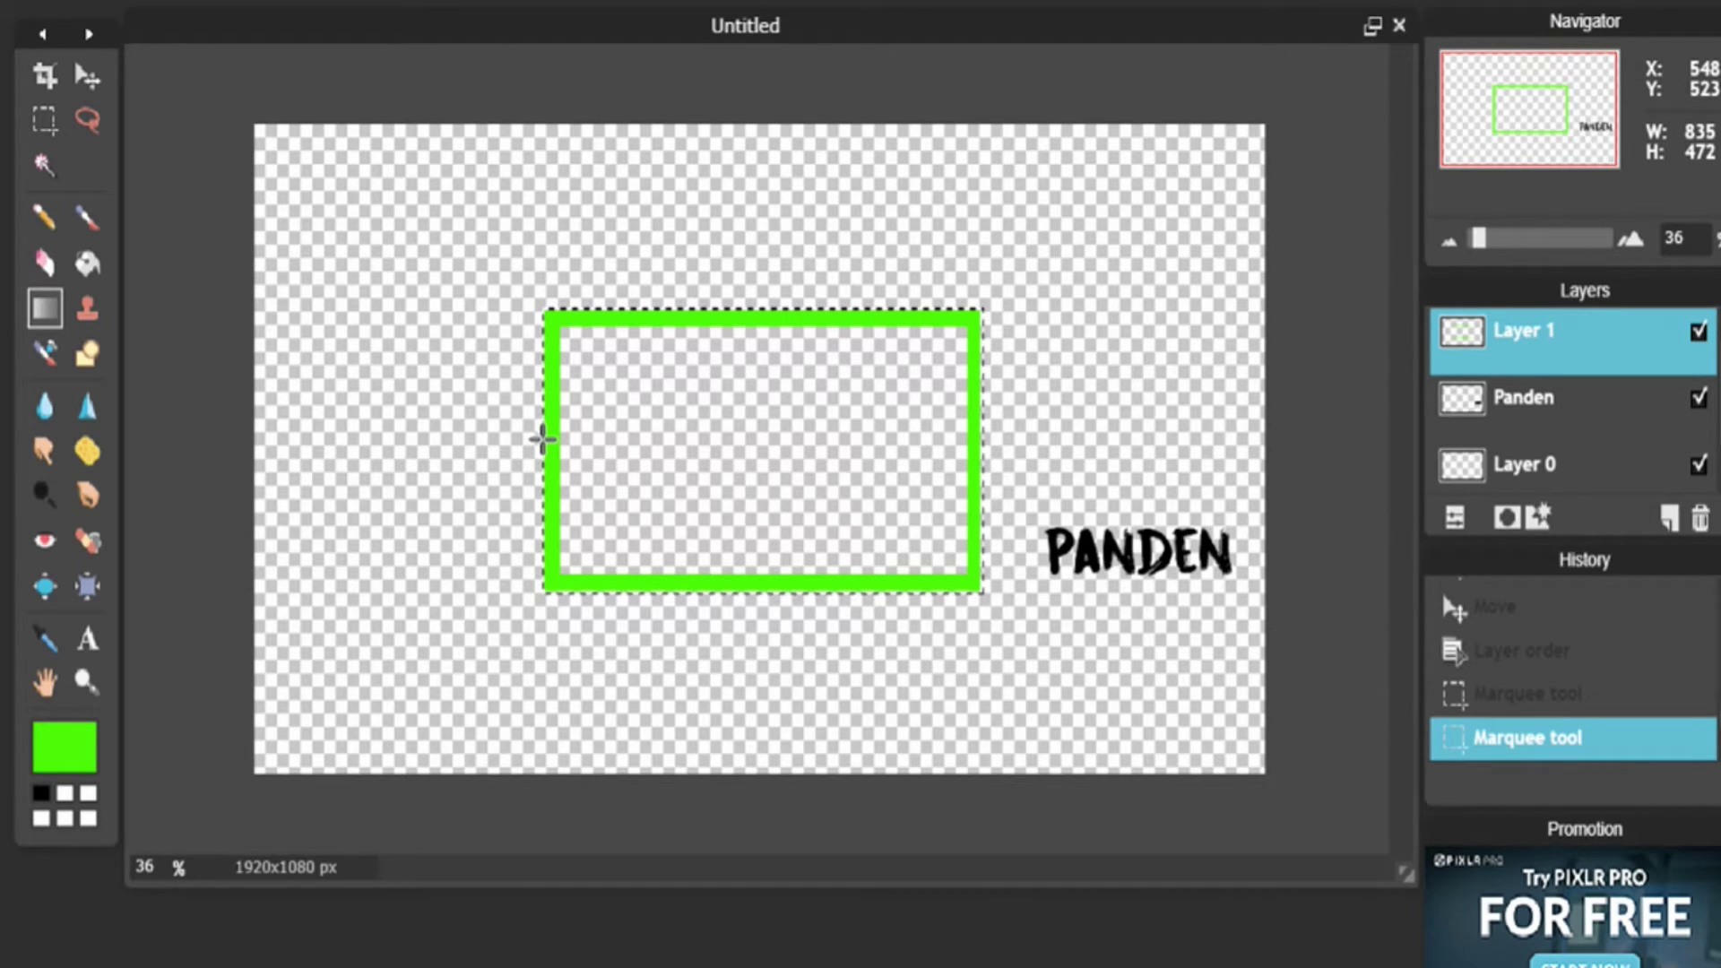
- Drag a left-to-right green gradient across the selection, then deselect all
left_click_drag(544, 439, 984, 436)
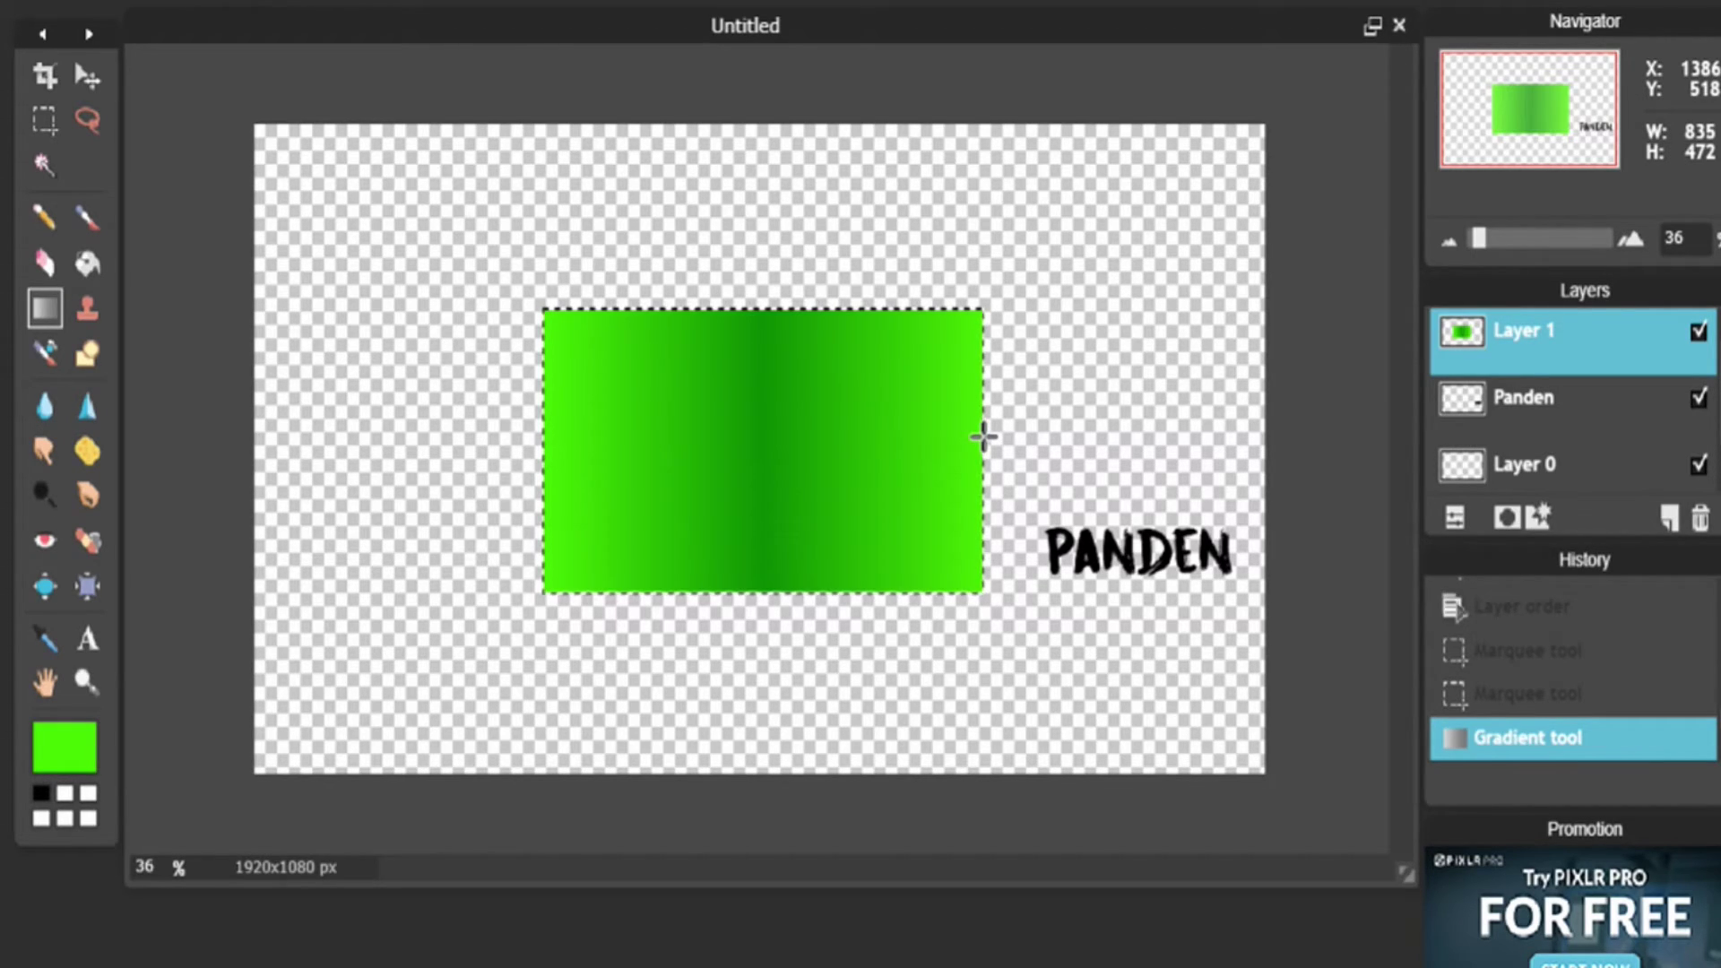
left_click(46, 135)
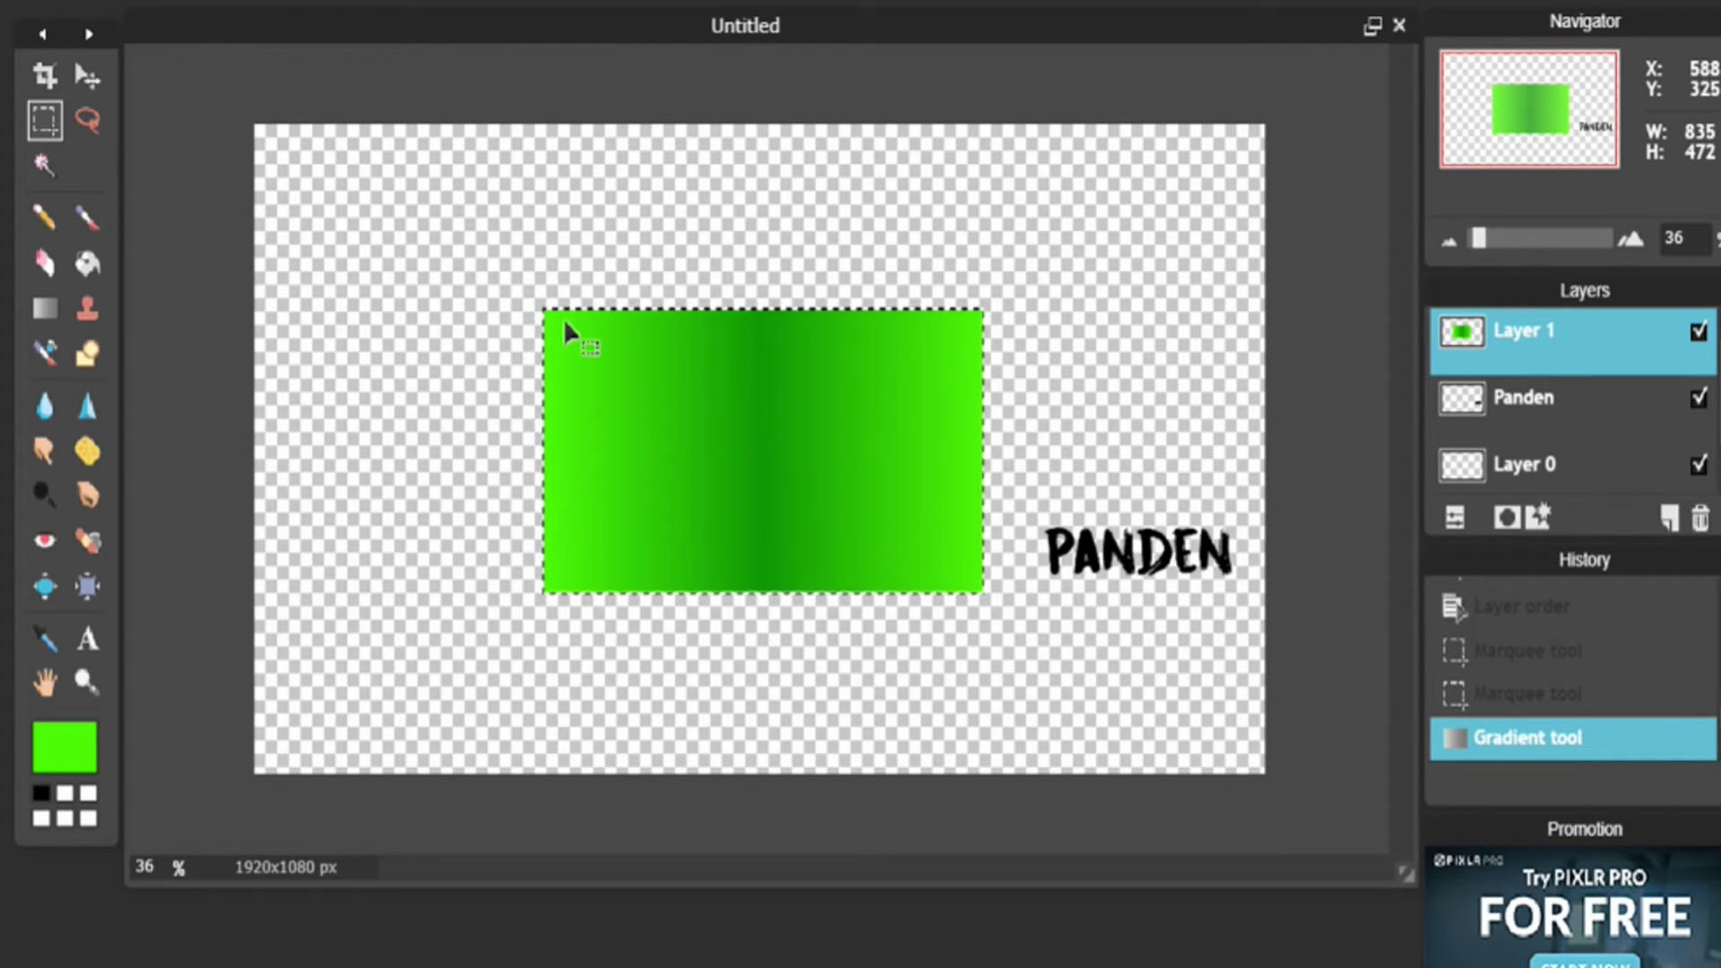
right_click(579, 337)
left_click(640, 405)
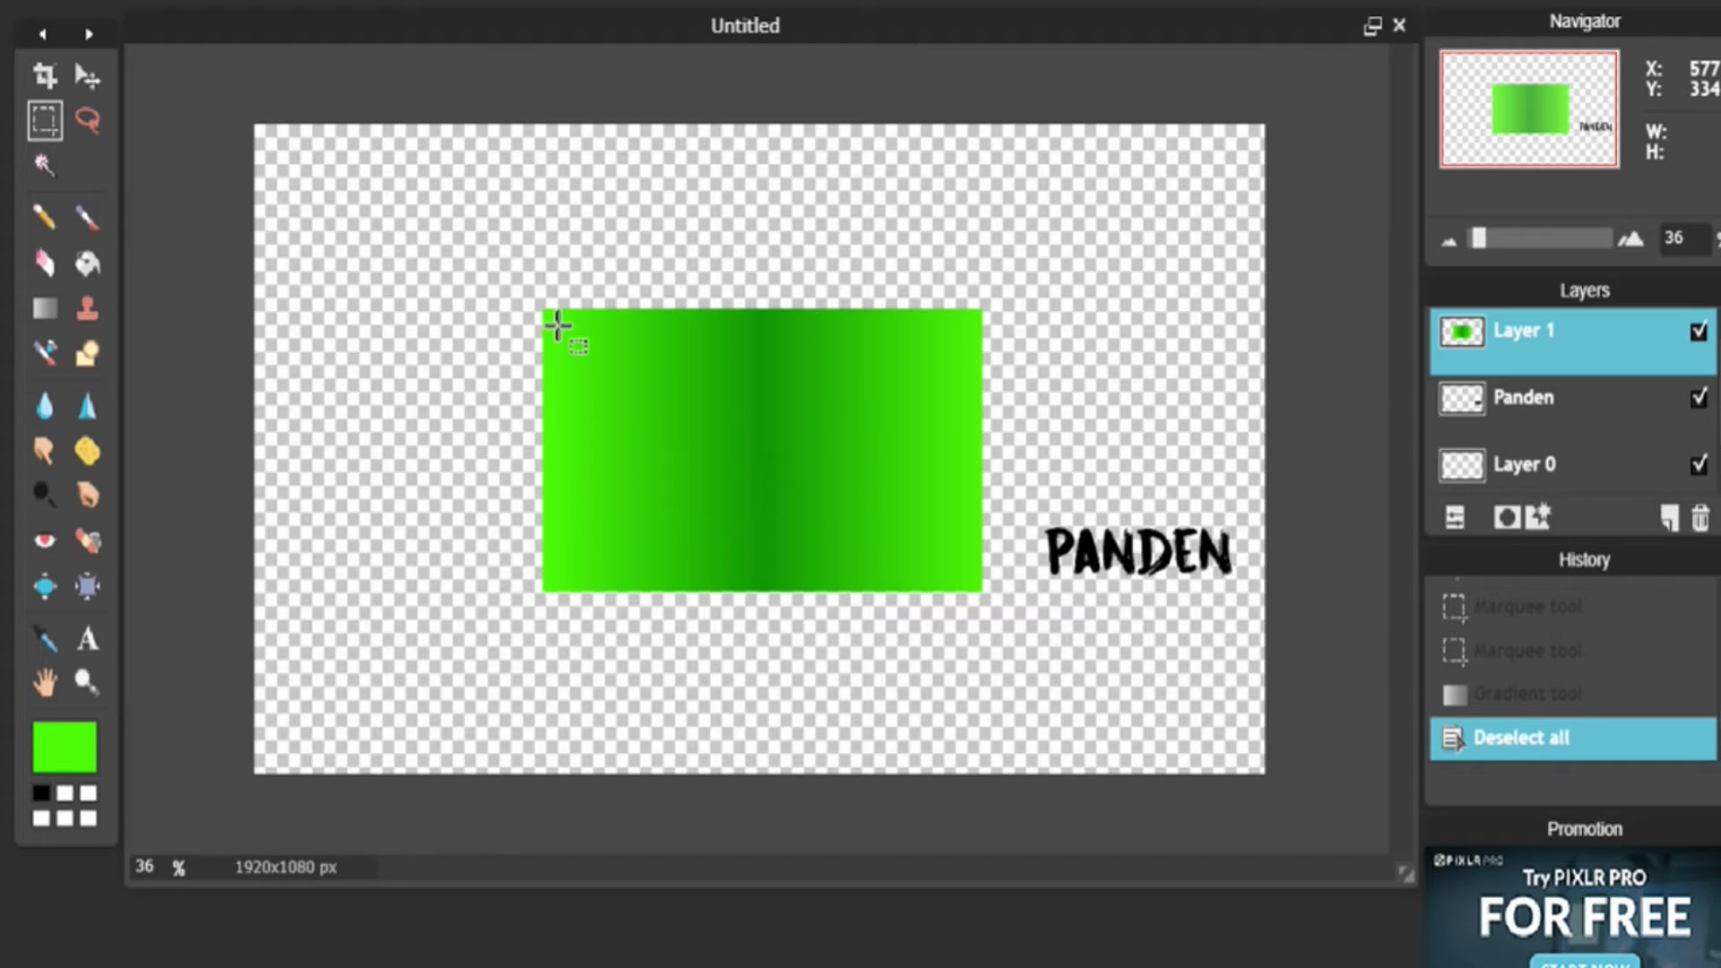
- Delete the filled rectangle's interior to leave a hollow gradient frame, then deselect
left_click_drag(557, 325, 967, 576)
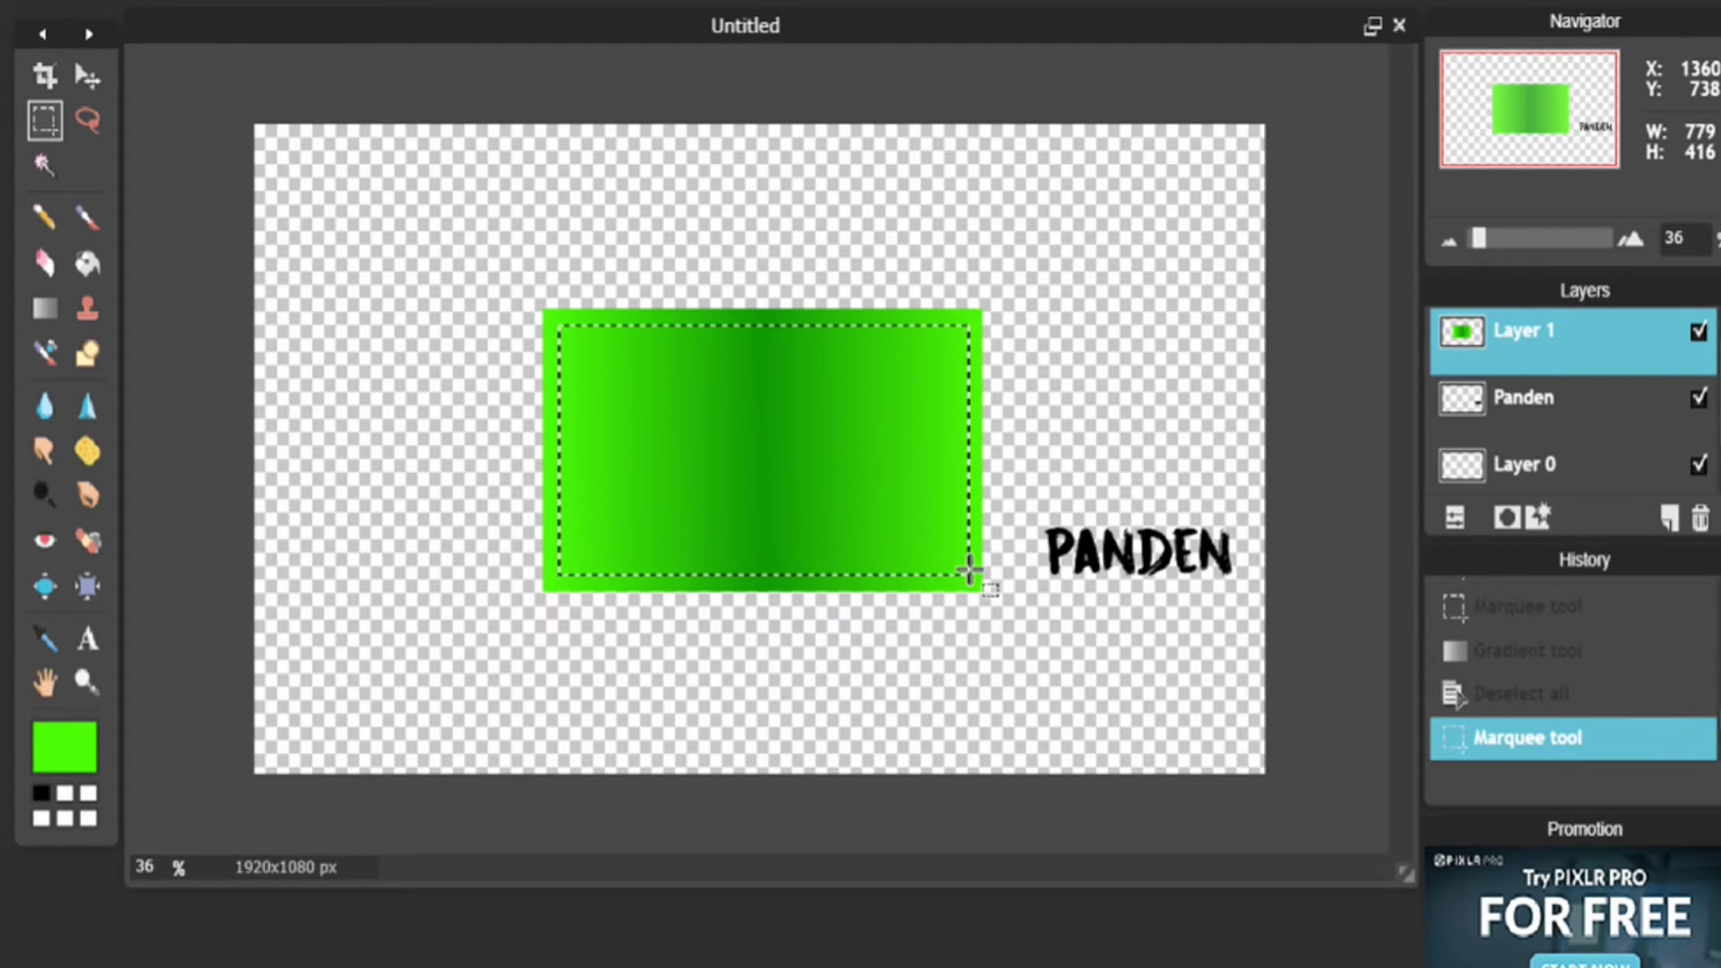
key("Delete")
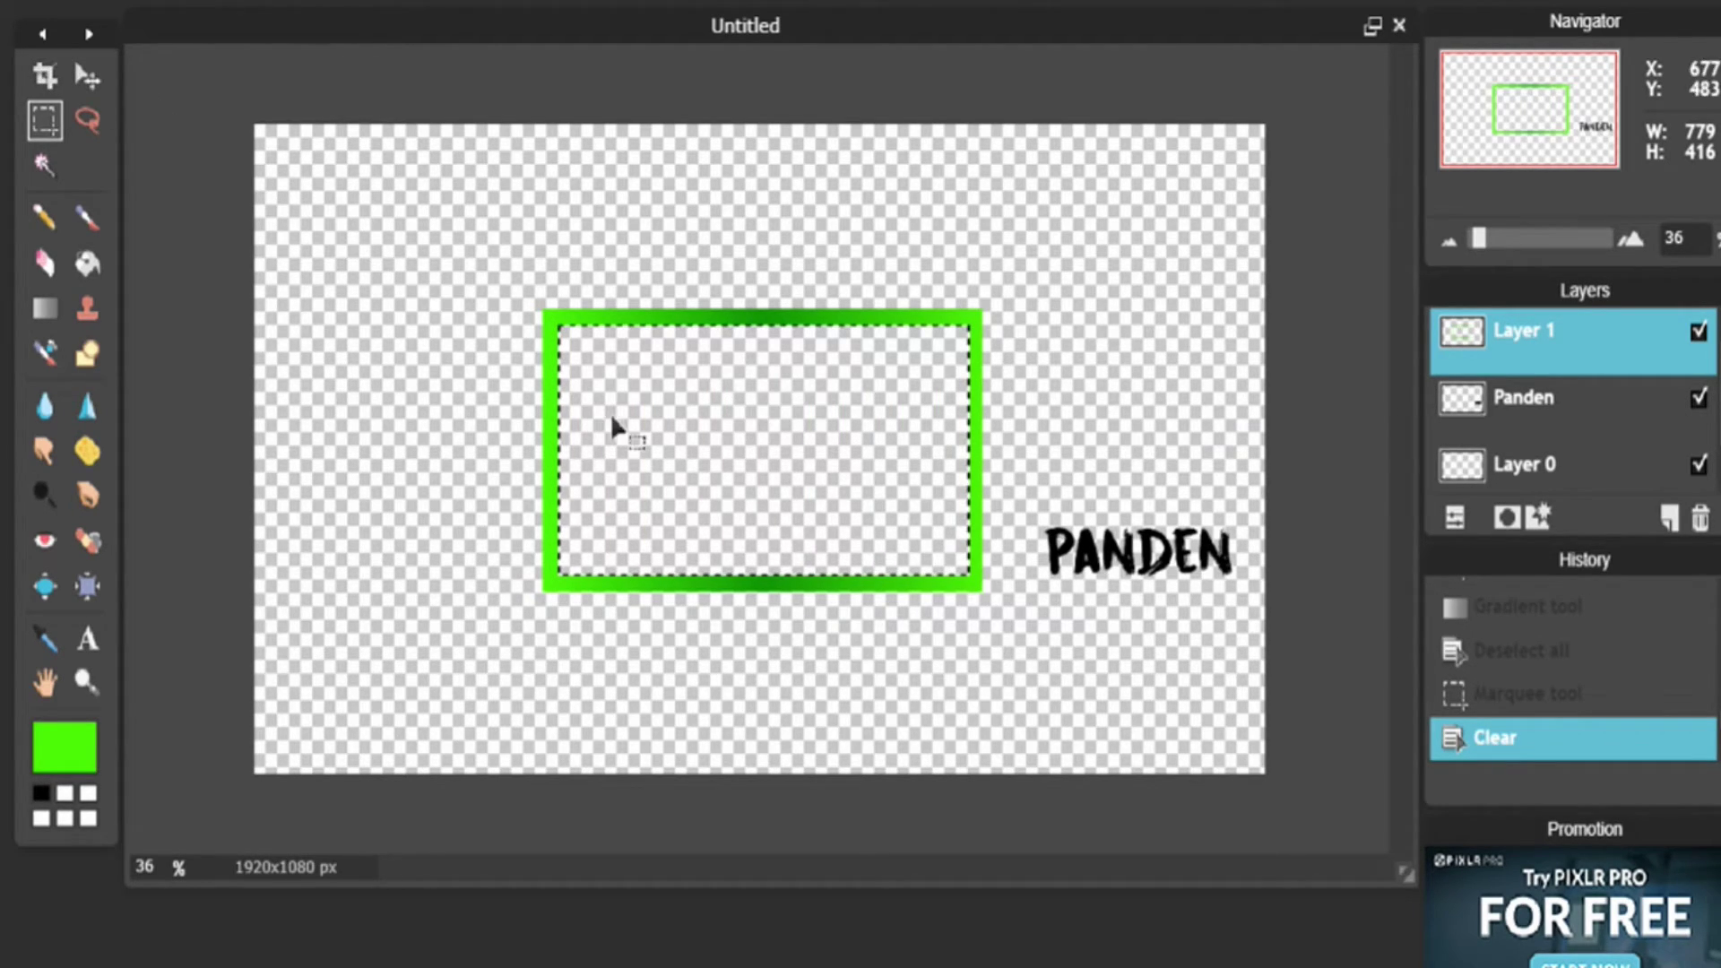
right_click(670, 435)
left_click(751, 505)
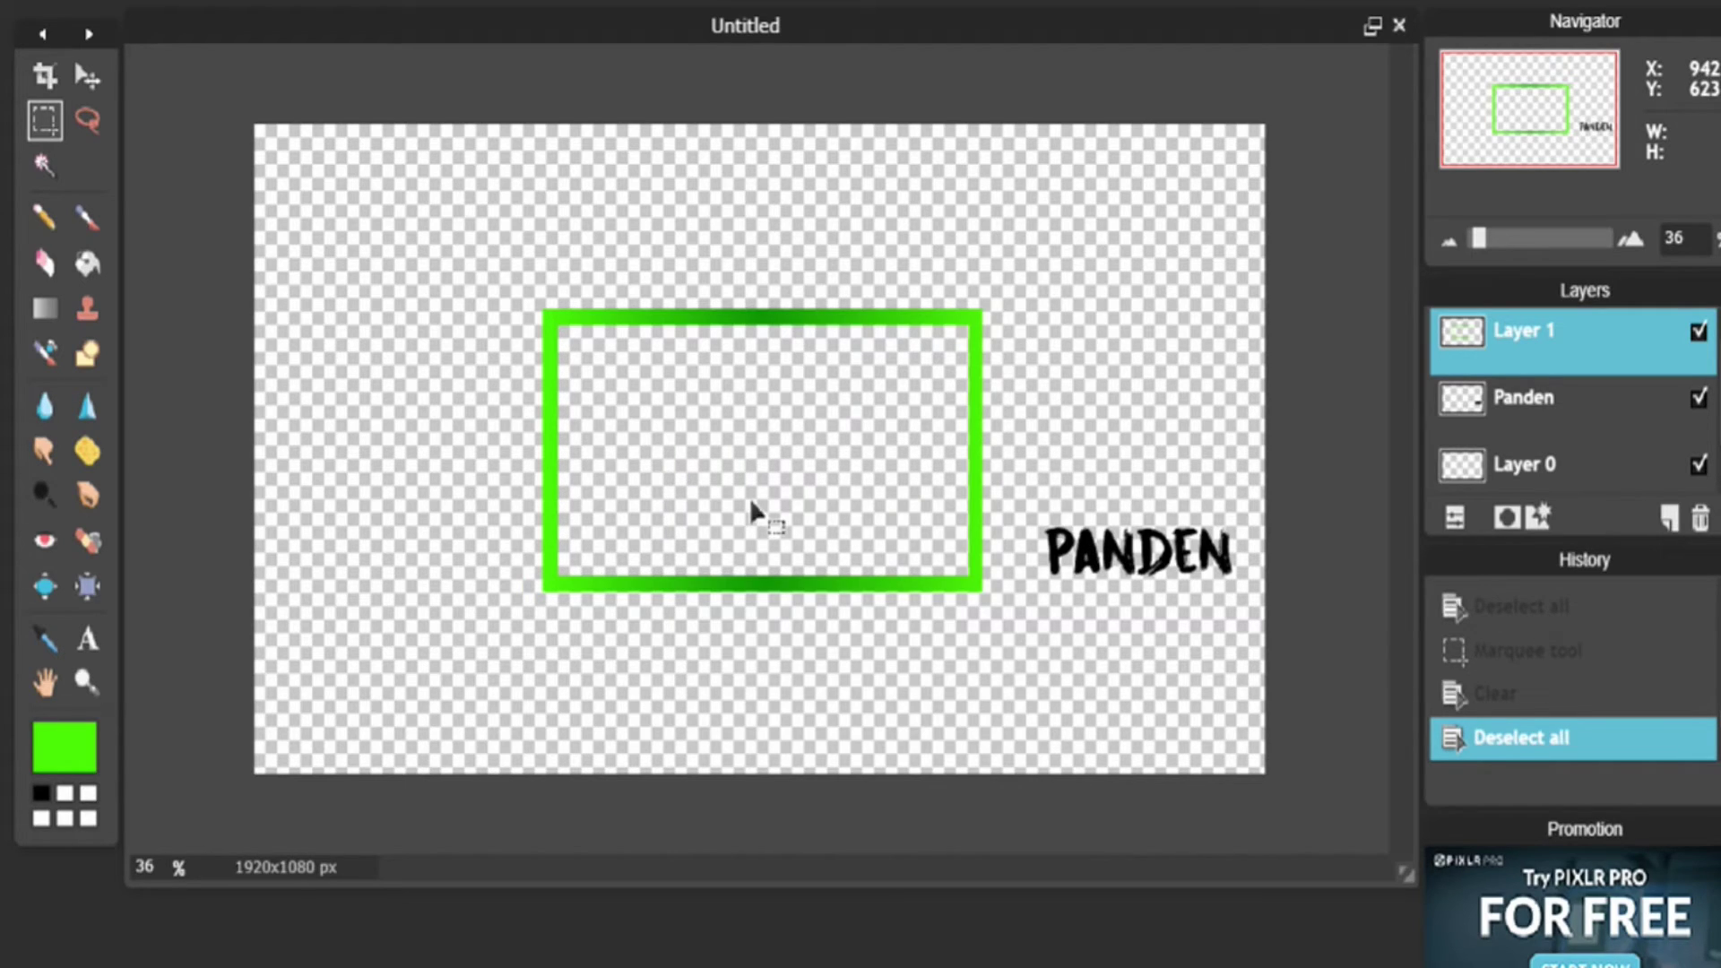
- Nudge the gradient frame slightly right and up toward PANDEN
left_click(87, 76)
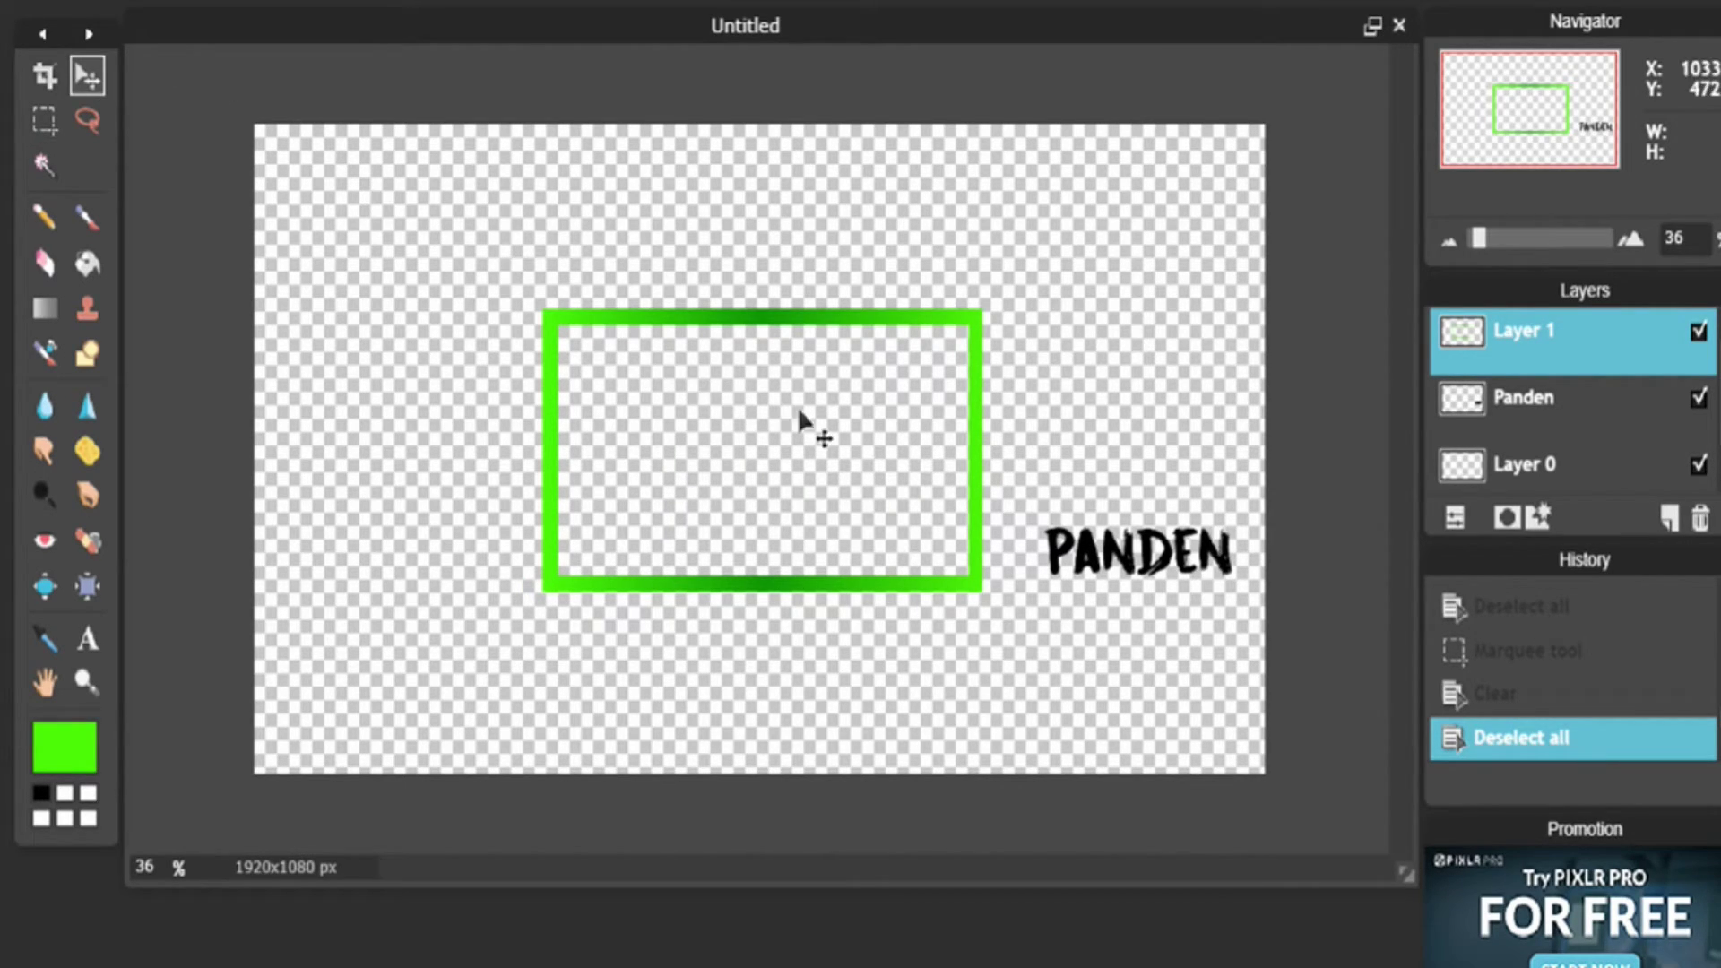
mouse_move(799, 411)
left_mouse_down()
mouse_move(702, 403)
mouse_move(794, 405)
left_mouse_up()
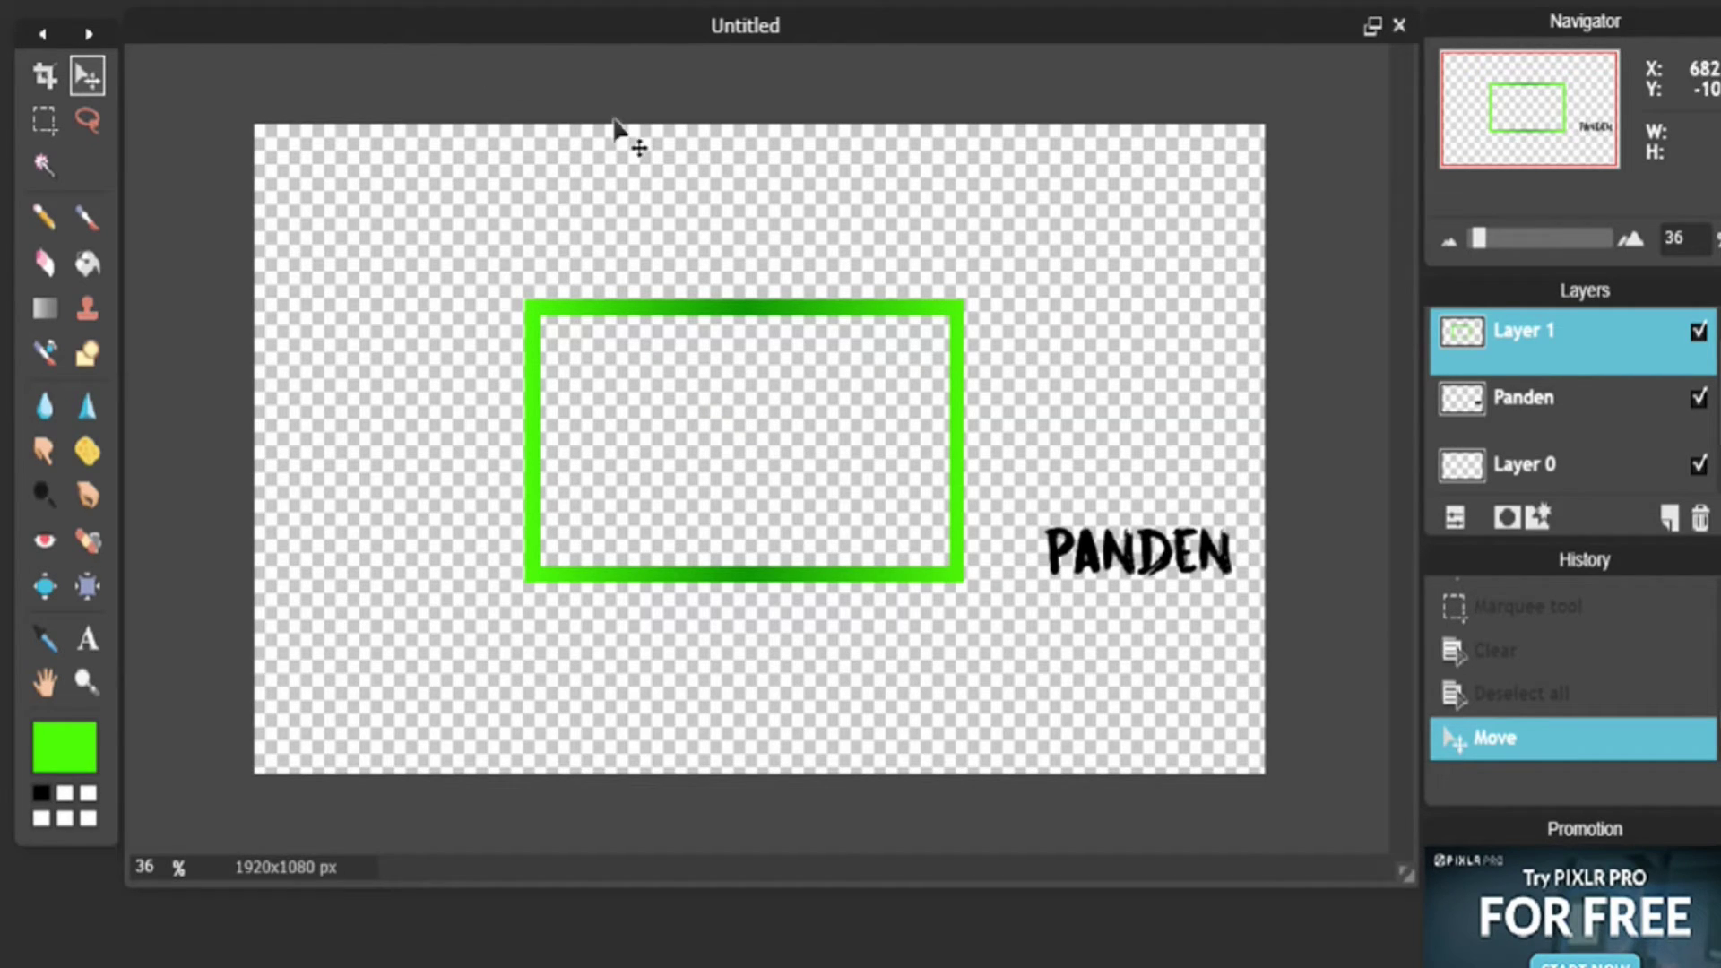
mouse_move(646, 366)
left_mouse_down()
mouse_move(585, 320)
mouse_move(685, 400)
mouse_move(679, 357)
left_mouse_up()
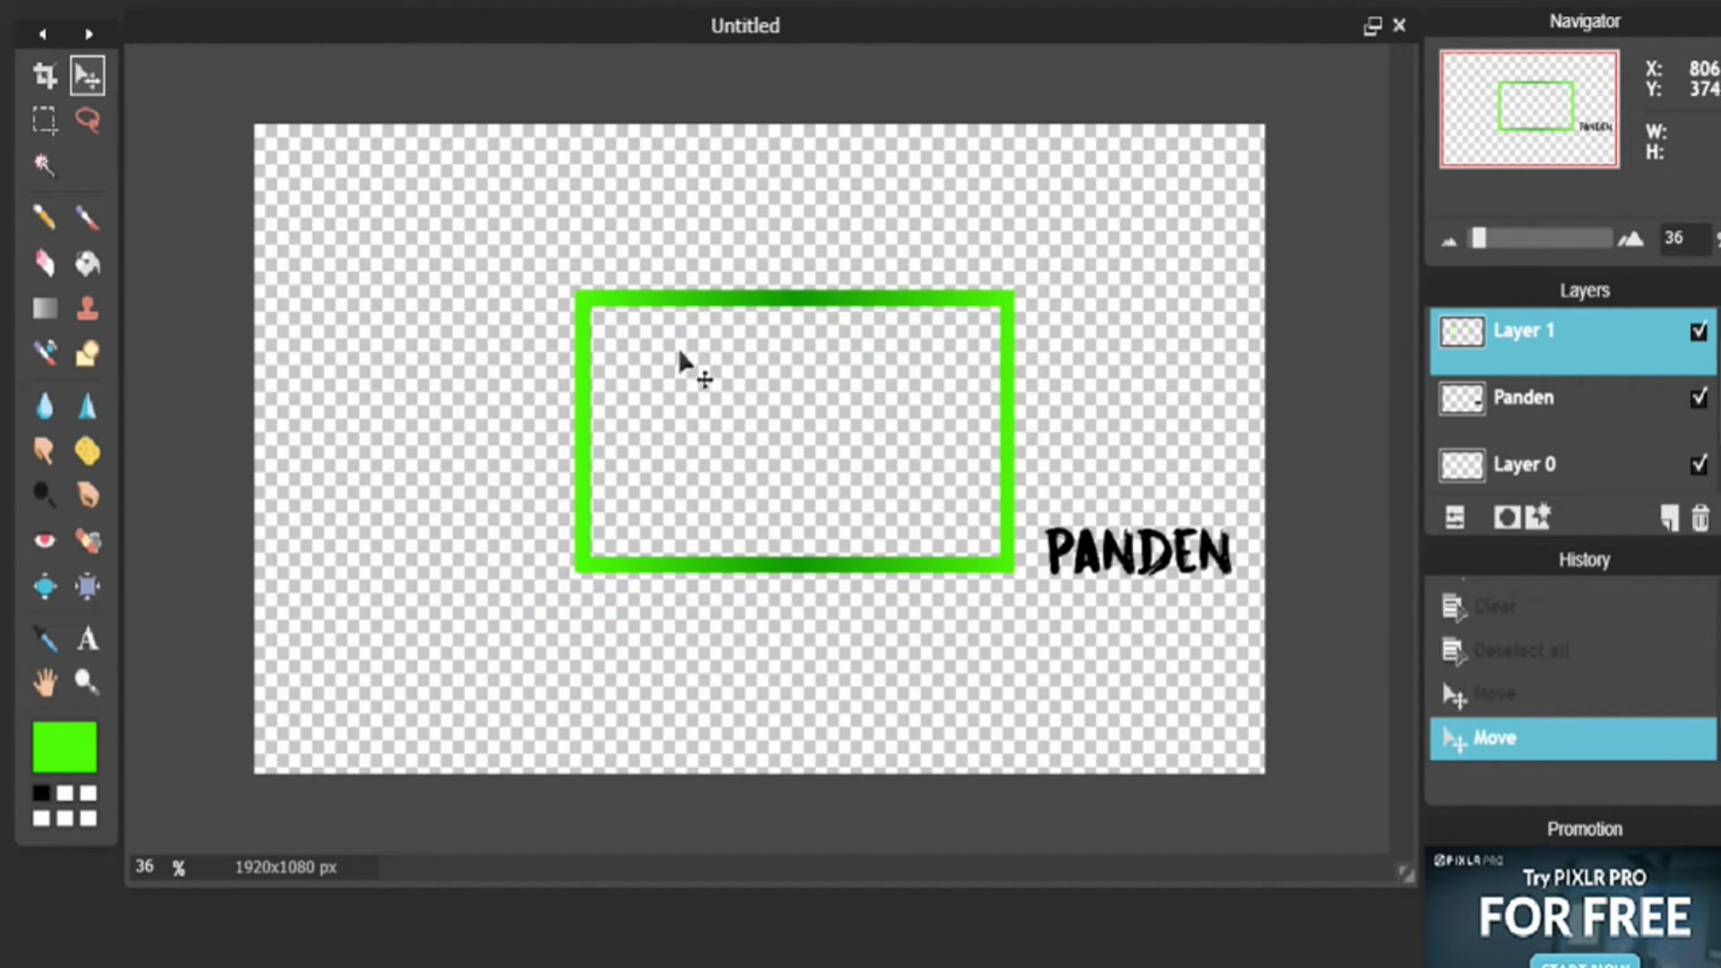
- Add a black drop shadow to Layer 1's frame with opacity lowered to about 38
right_click(1505, 336)
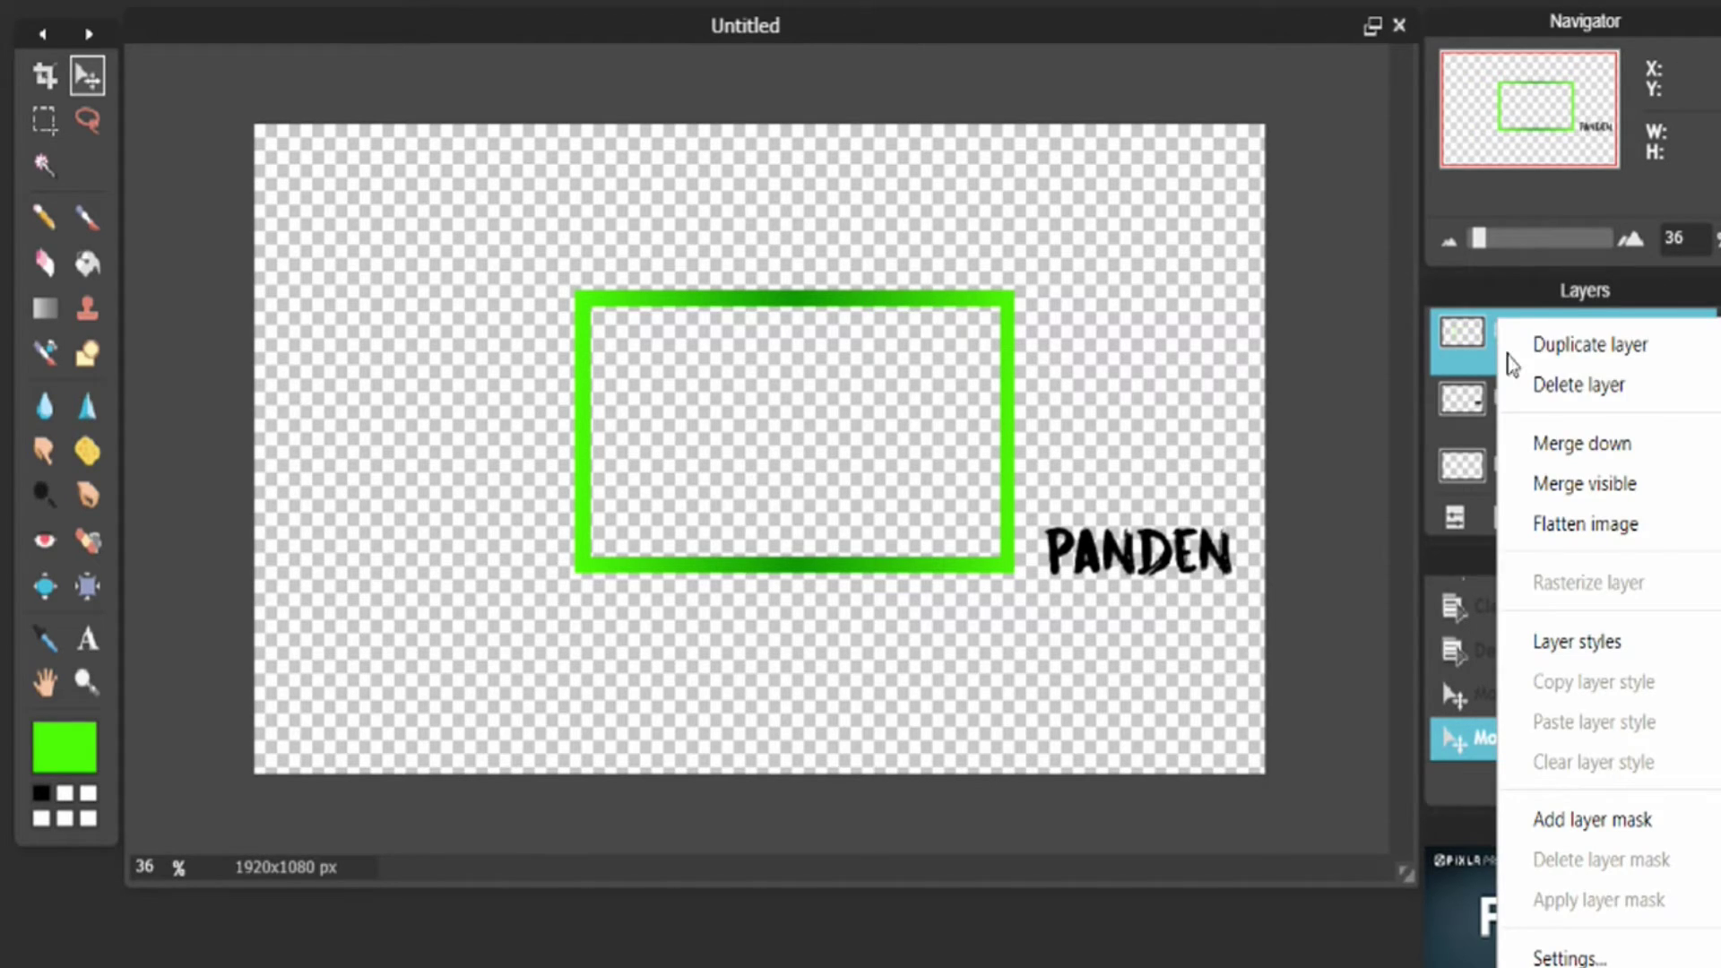
left_click(1652, 662)
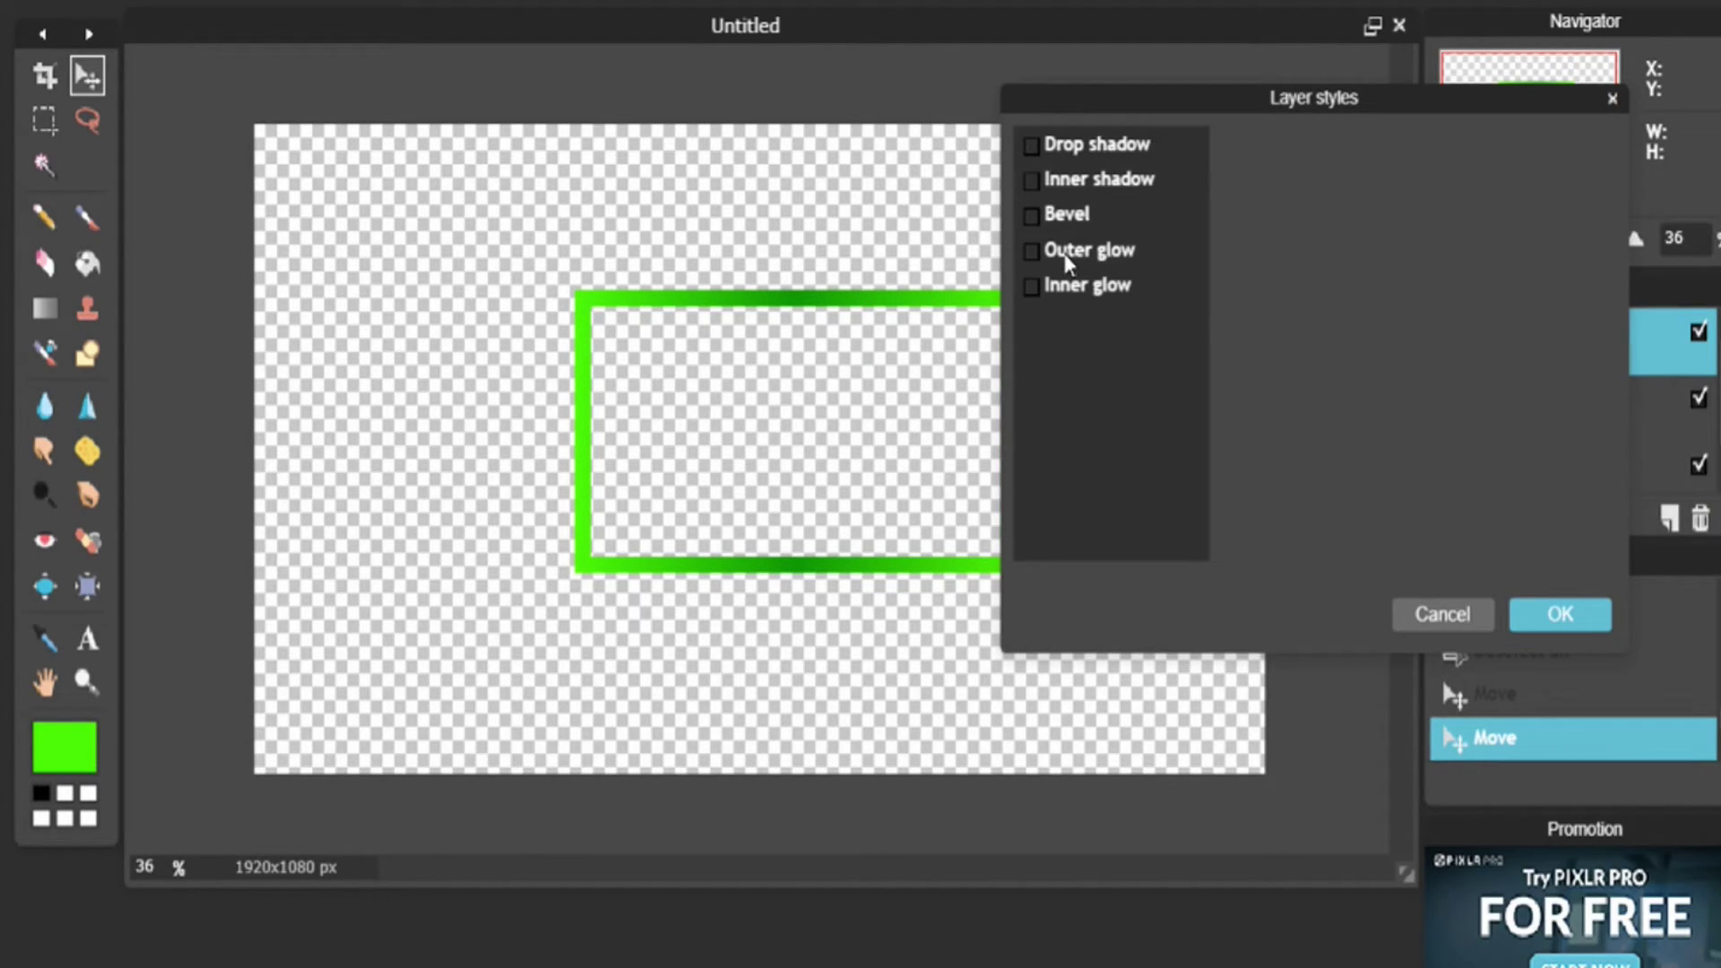
left_click(1085, 159)
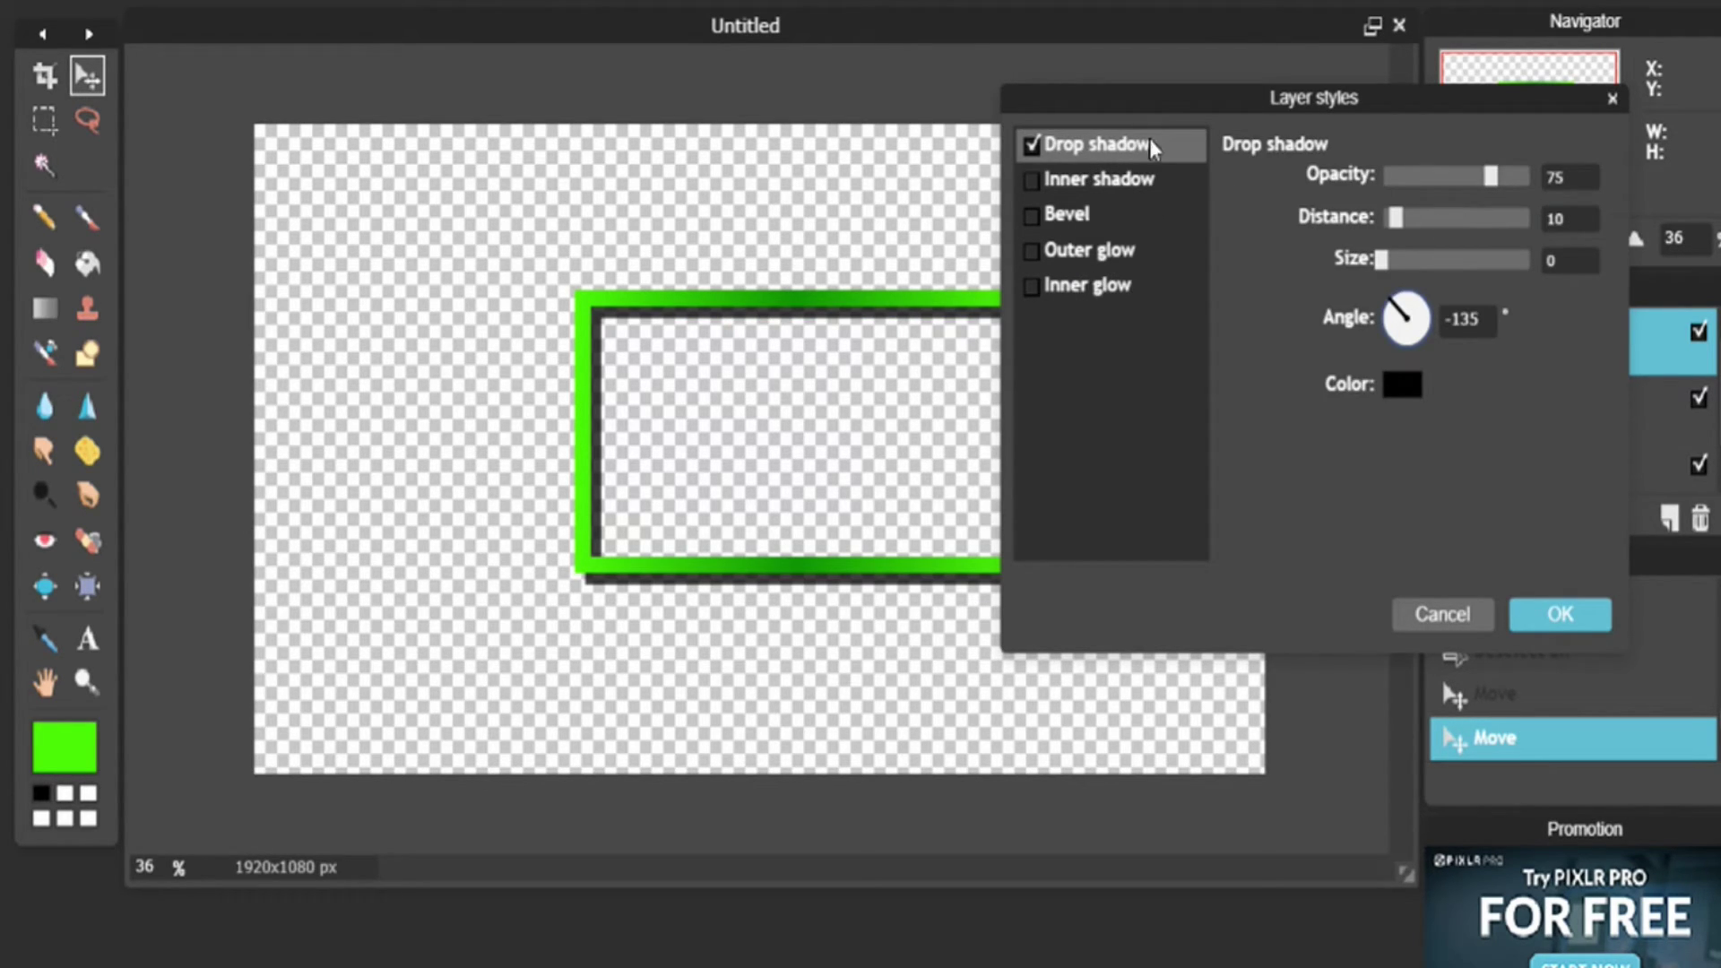
left_click_drag(1158, 103, 1409, 172)
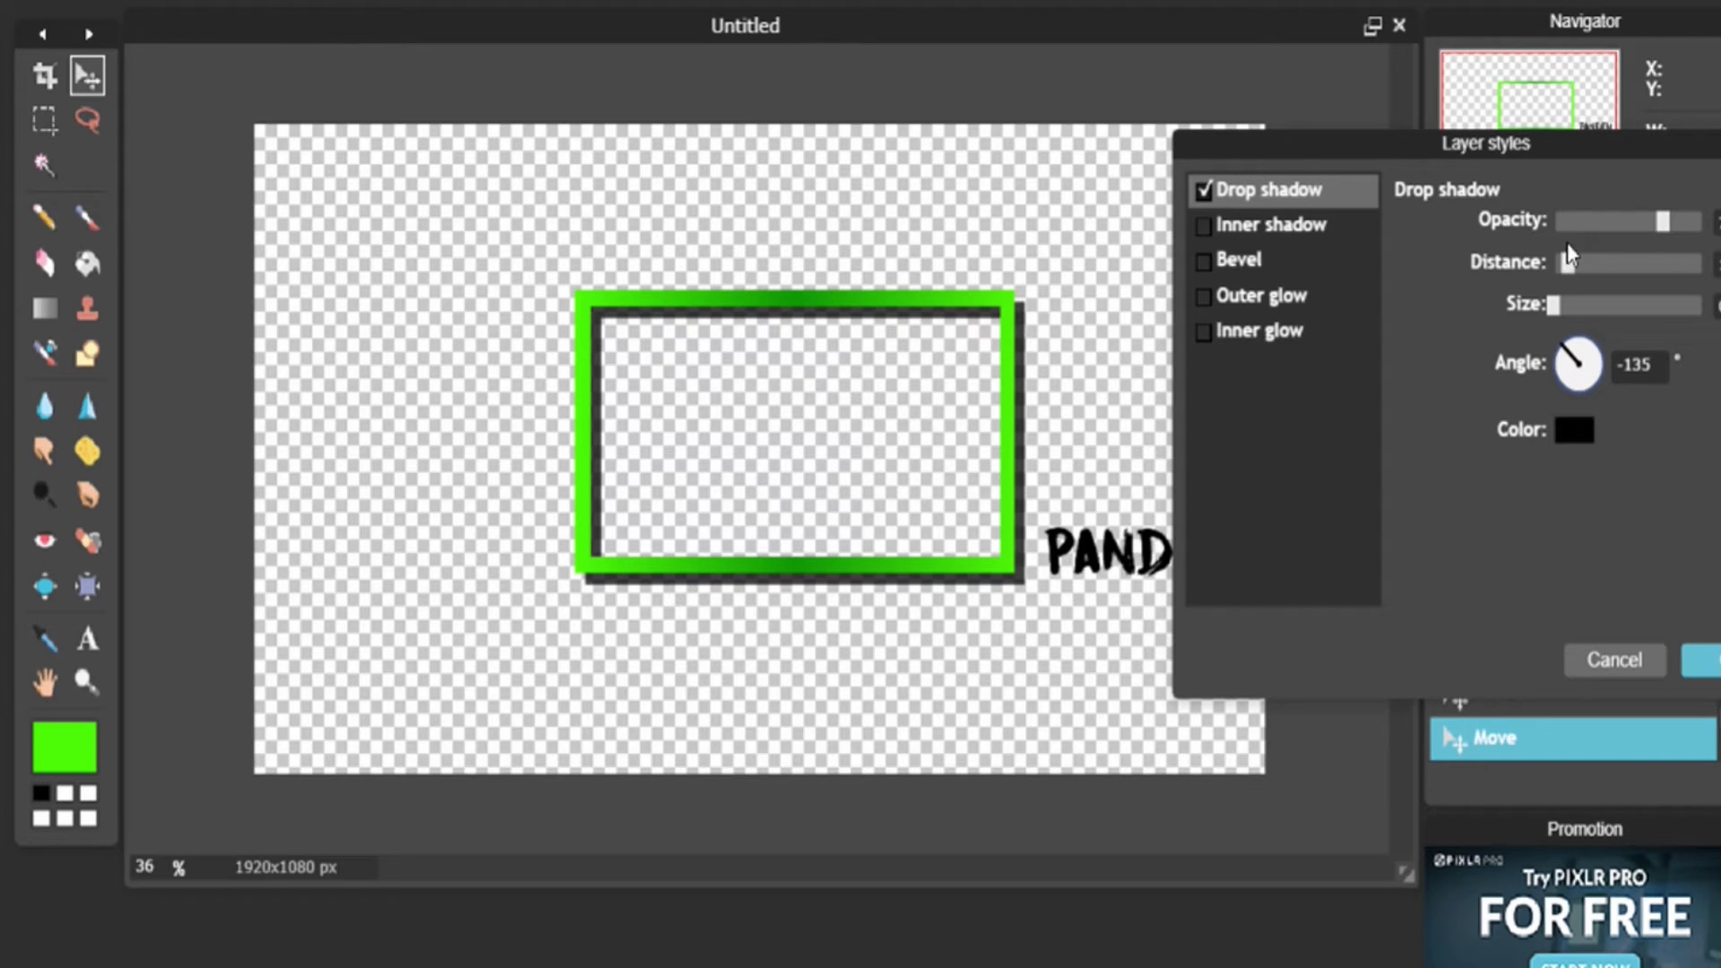
left_click_drag(1662, 224, 1609, 229)
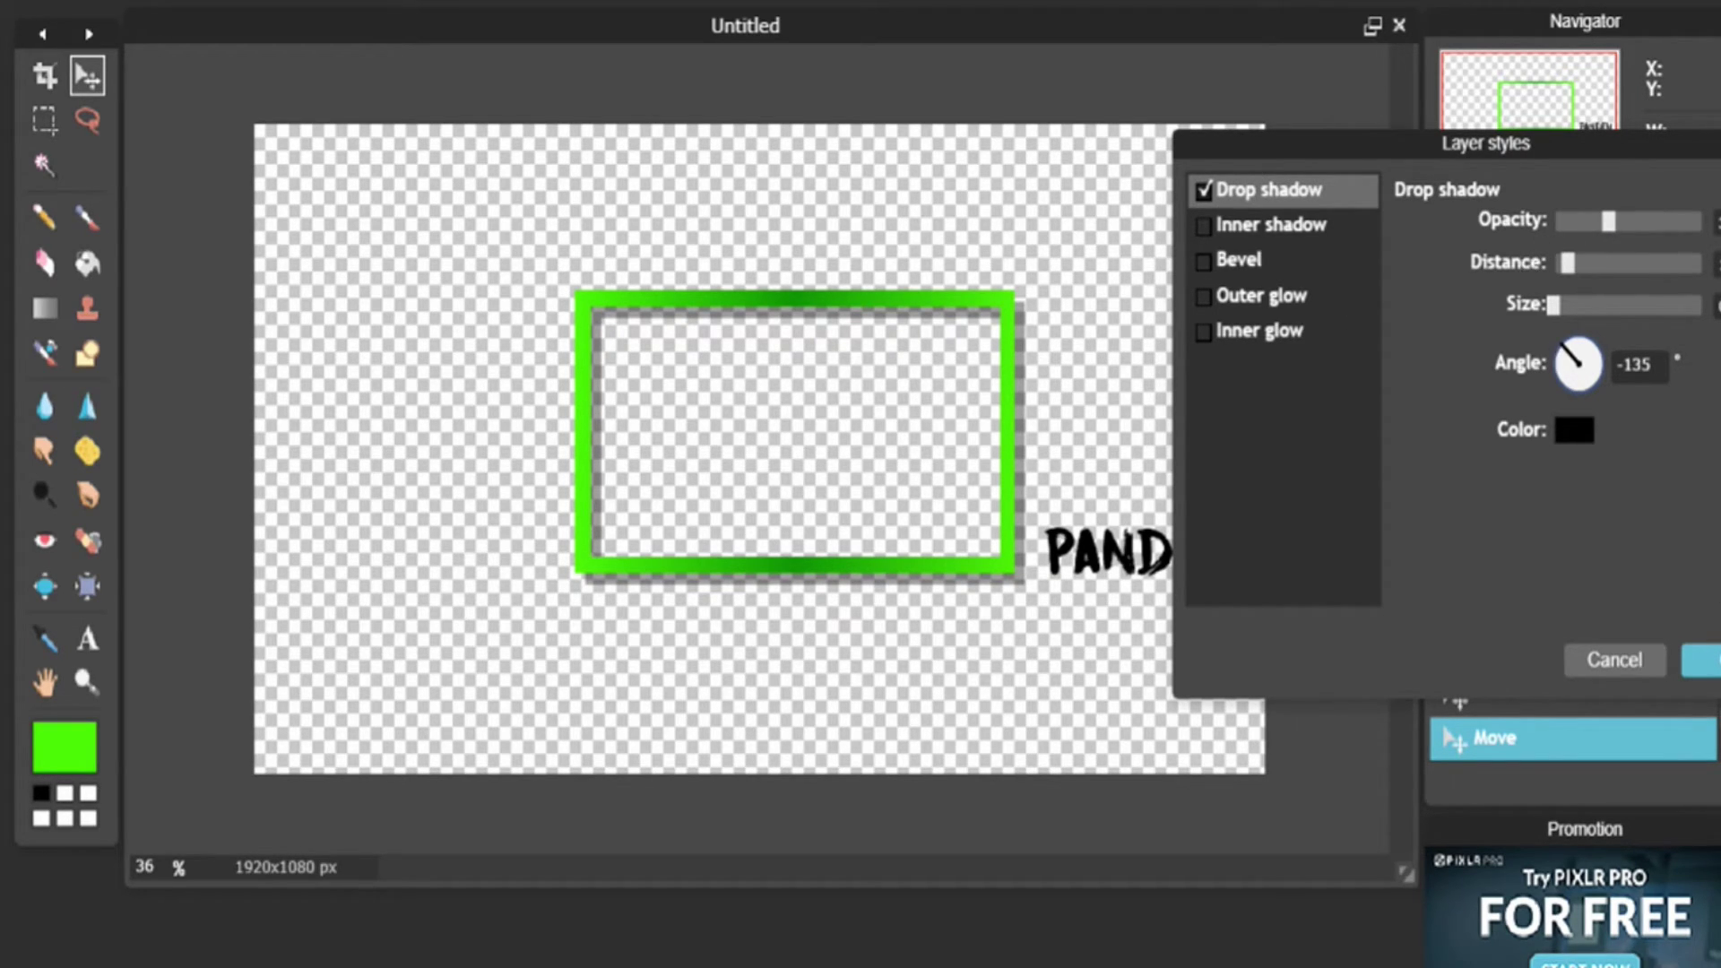
left_click_drag(1498, 145, 1377, 159)
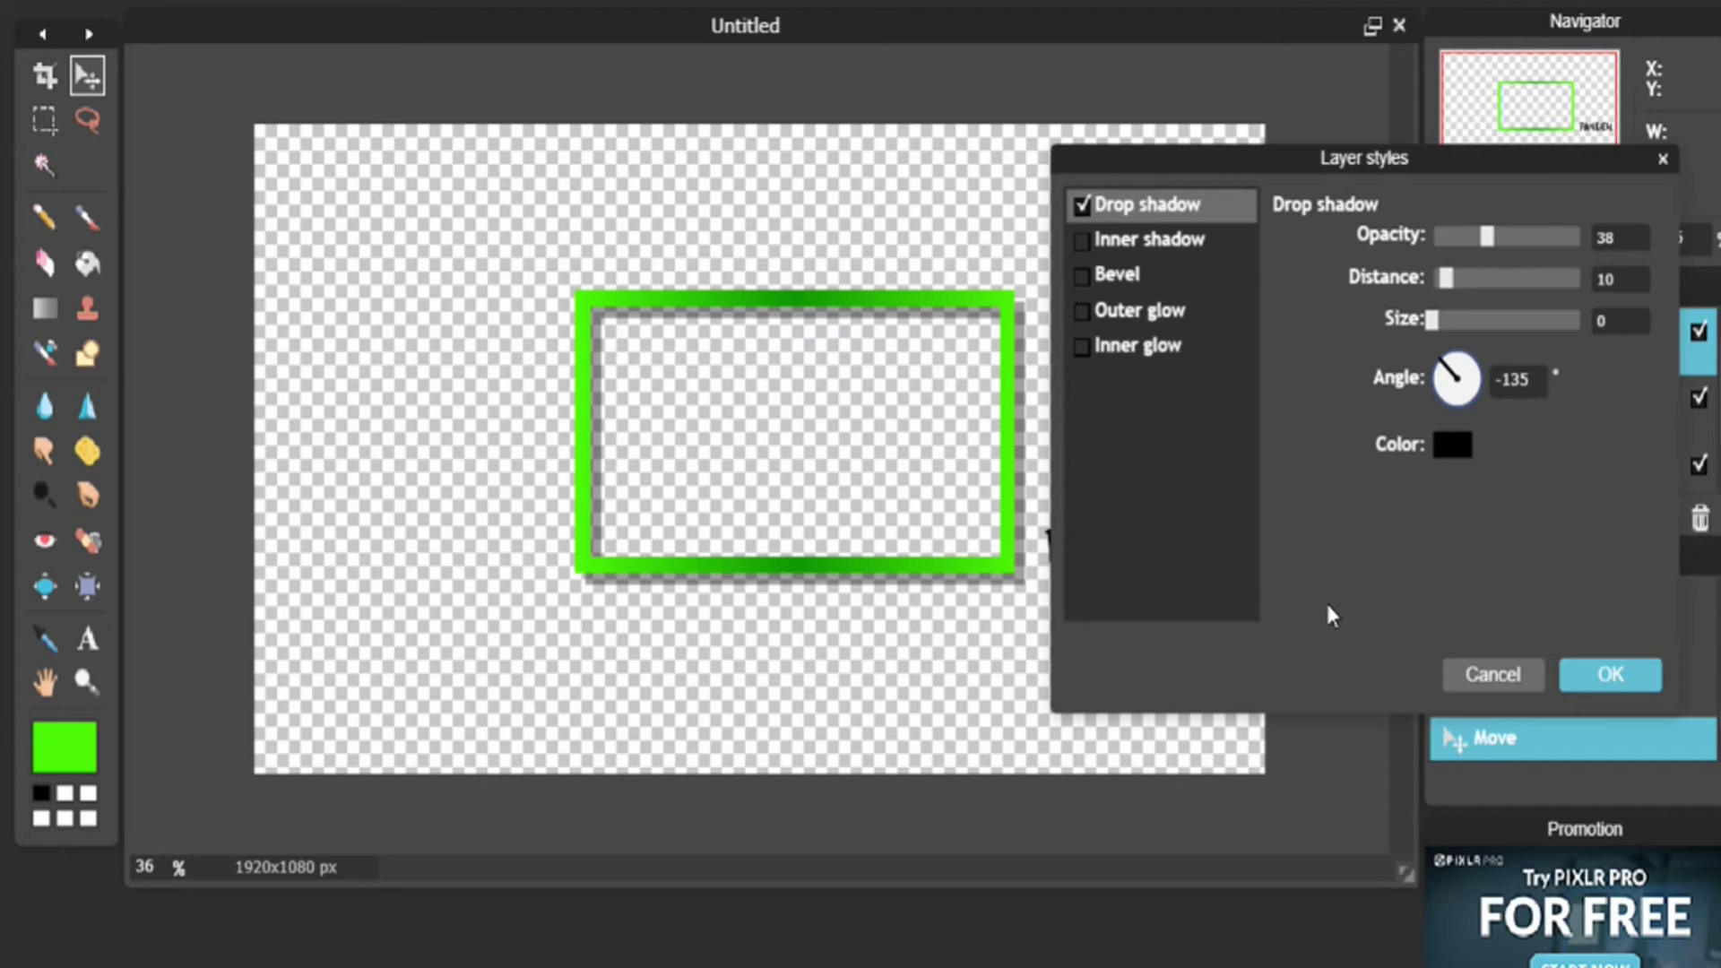
left_click(1615, 681)
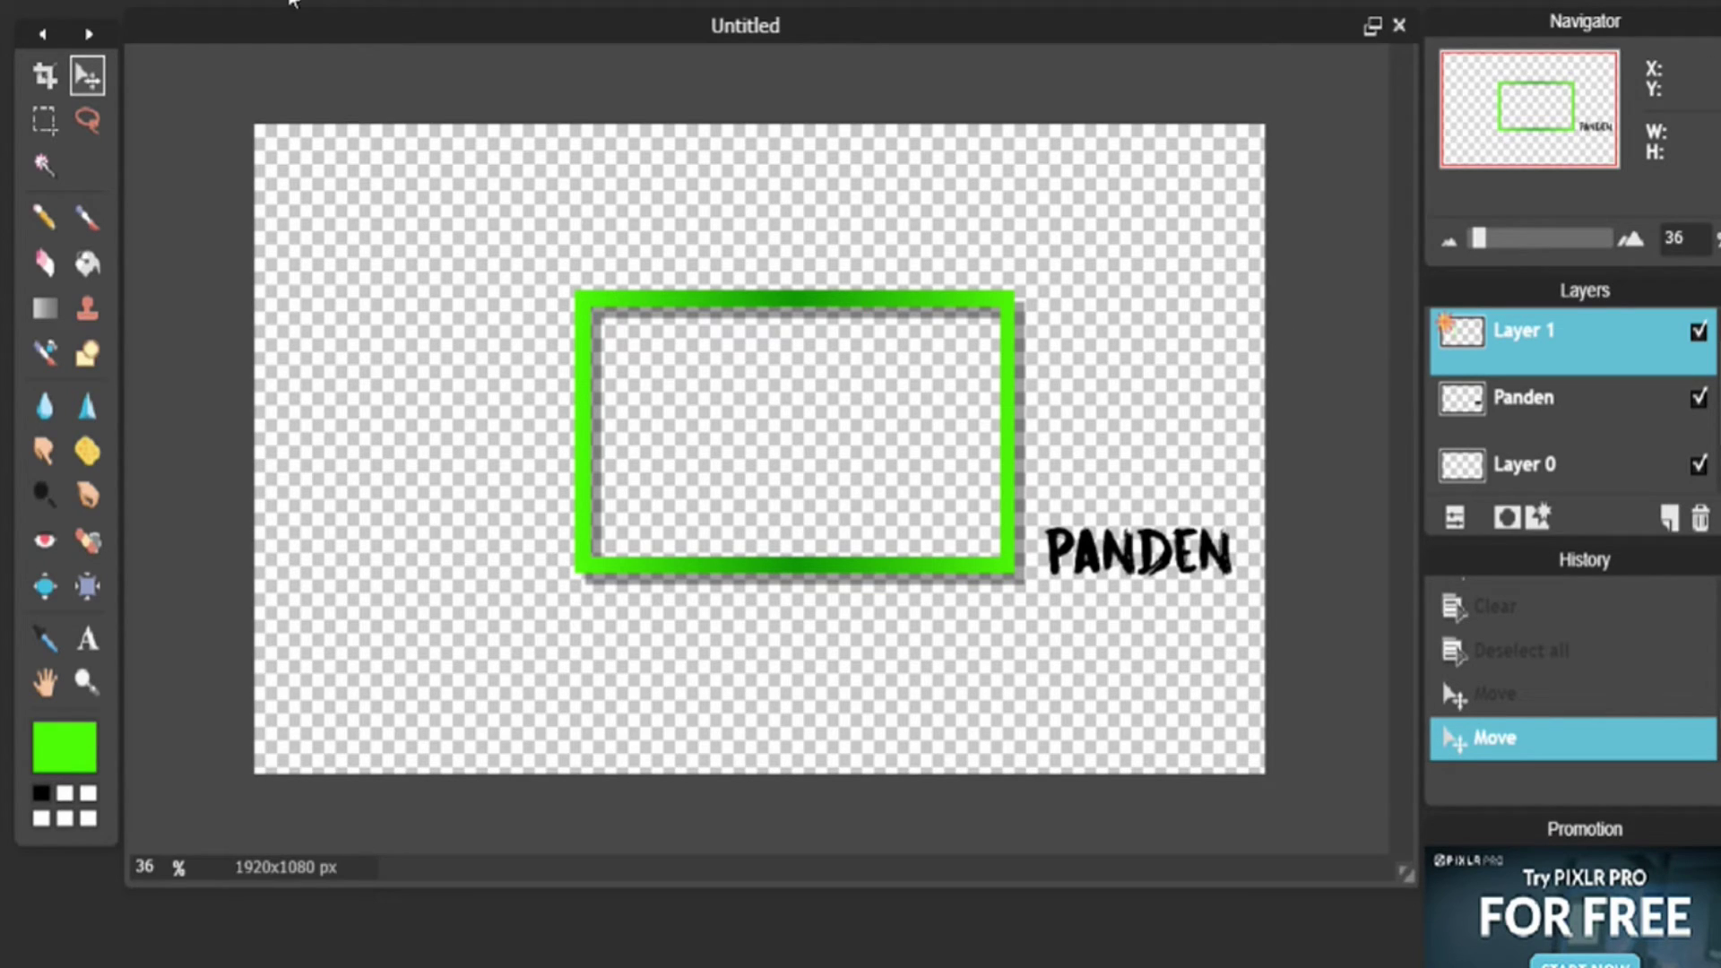
- Shift the frame left, raise the Panden layer above Layer 1, and set PANDEN on the frame's bottom edge
left_click_drag(691, 381, 655, 376)
left_click(1523, 397)
left_click_drag(1225, 588, 830, 603)
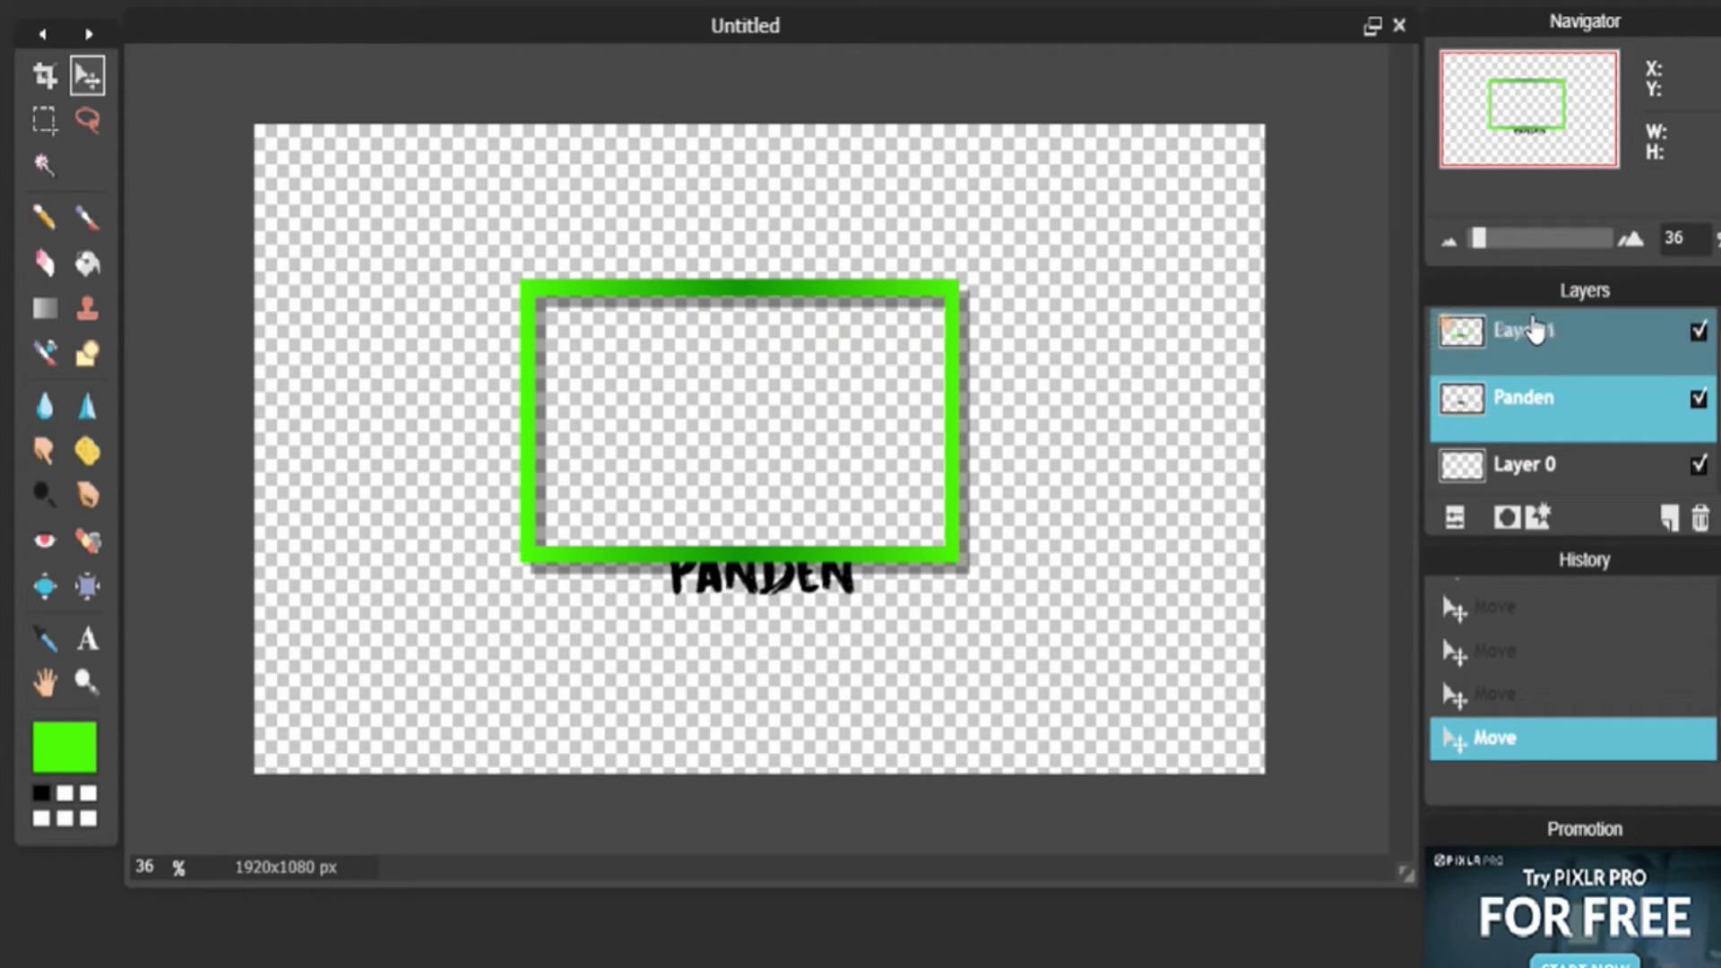
left_click_drag(1535, 330, 1534, 334)
left_click_drag(769, 592, 737, 560)
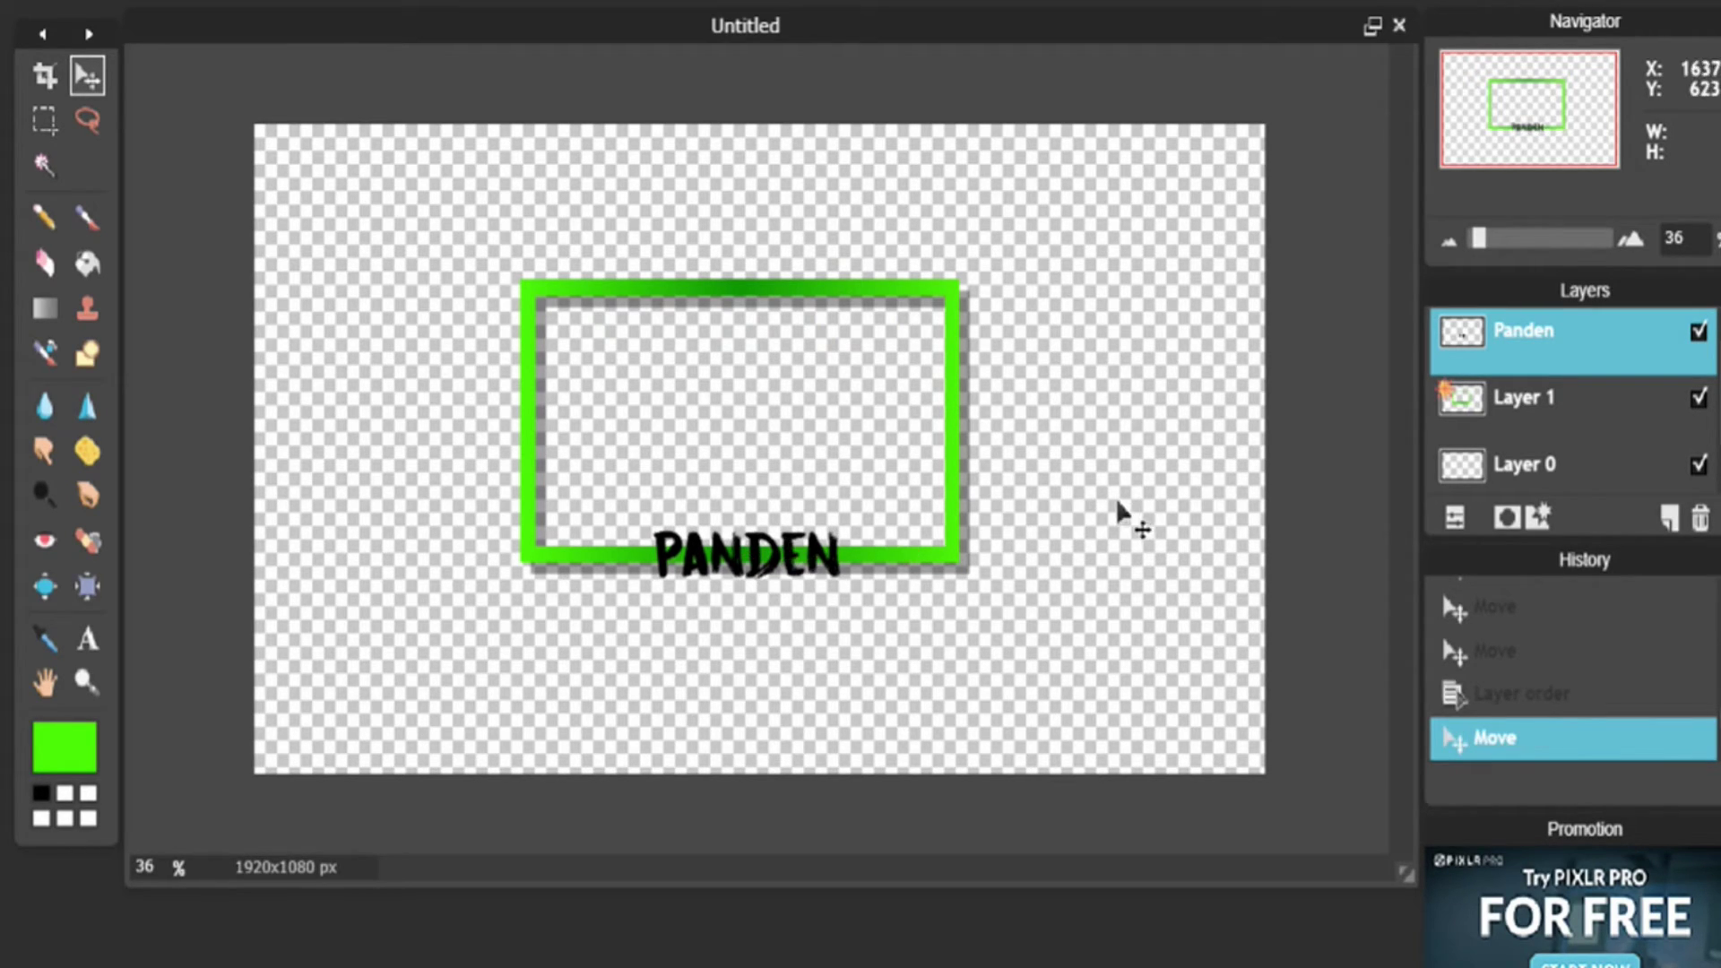
- Give PANDEN a bright green outer glow with adjusted size and slightly harder edge
right_click(1483, 358)
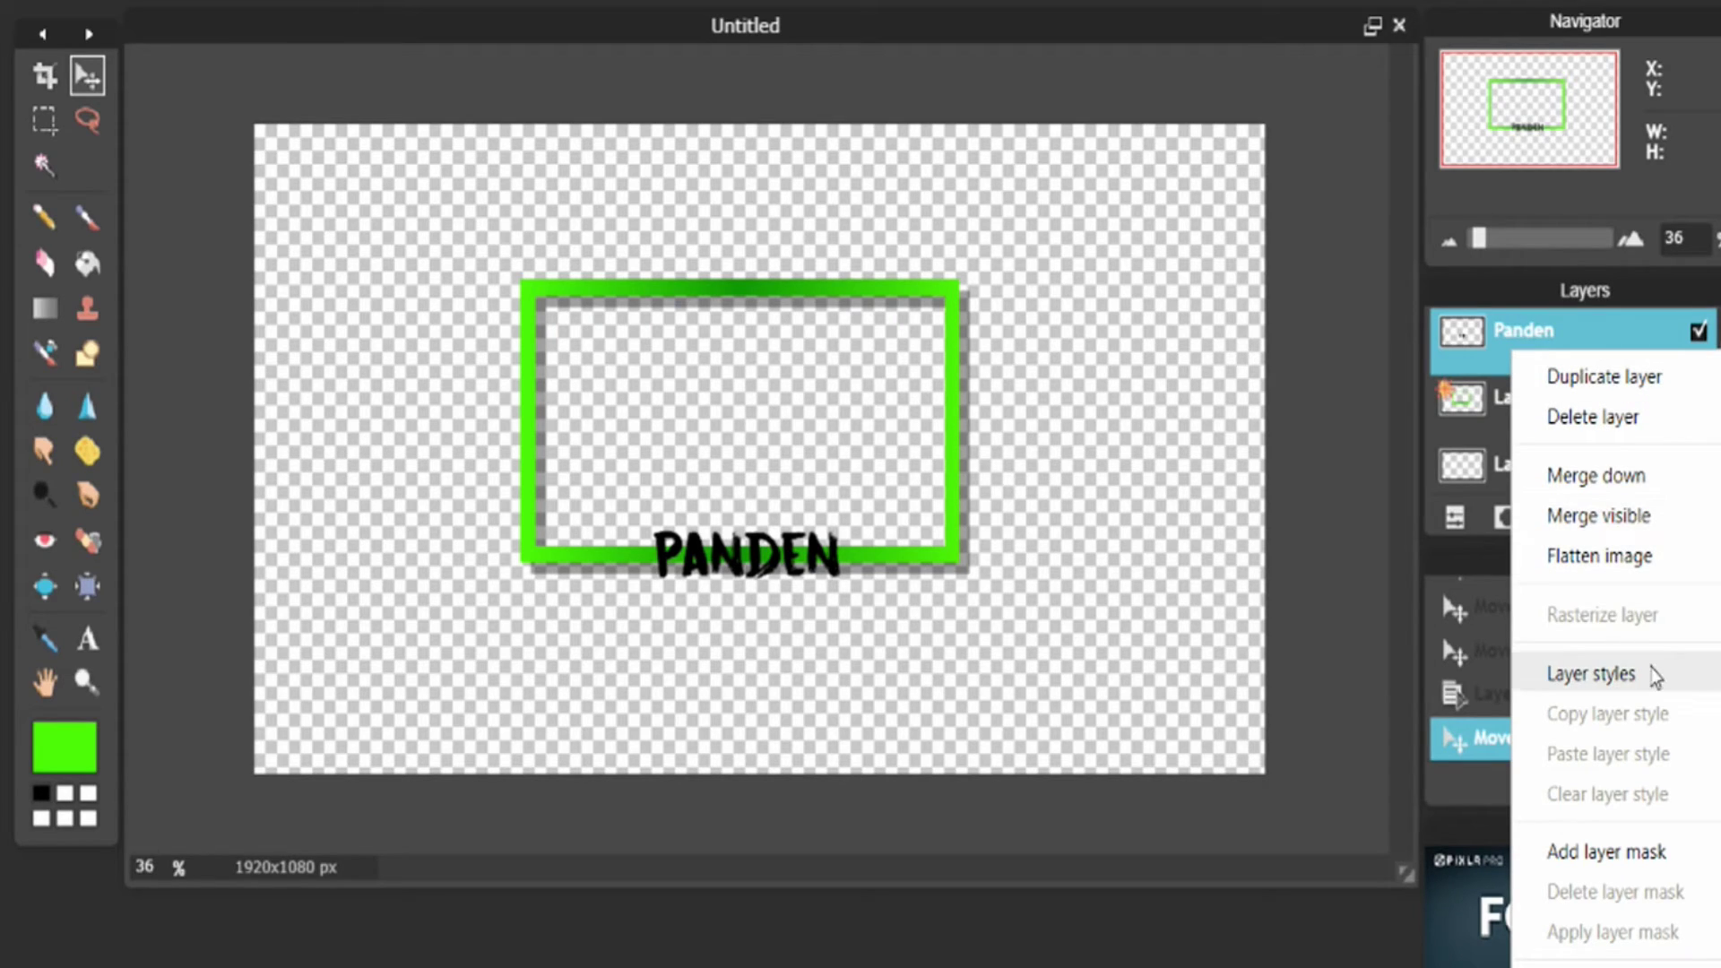
left_click(1592, 674)
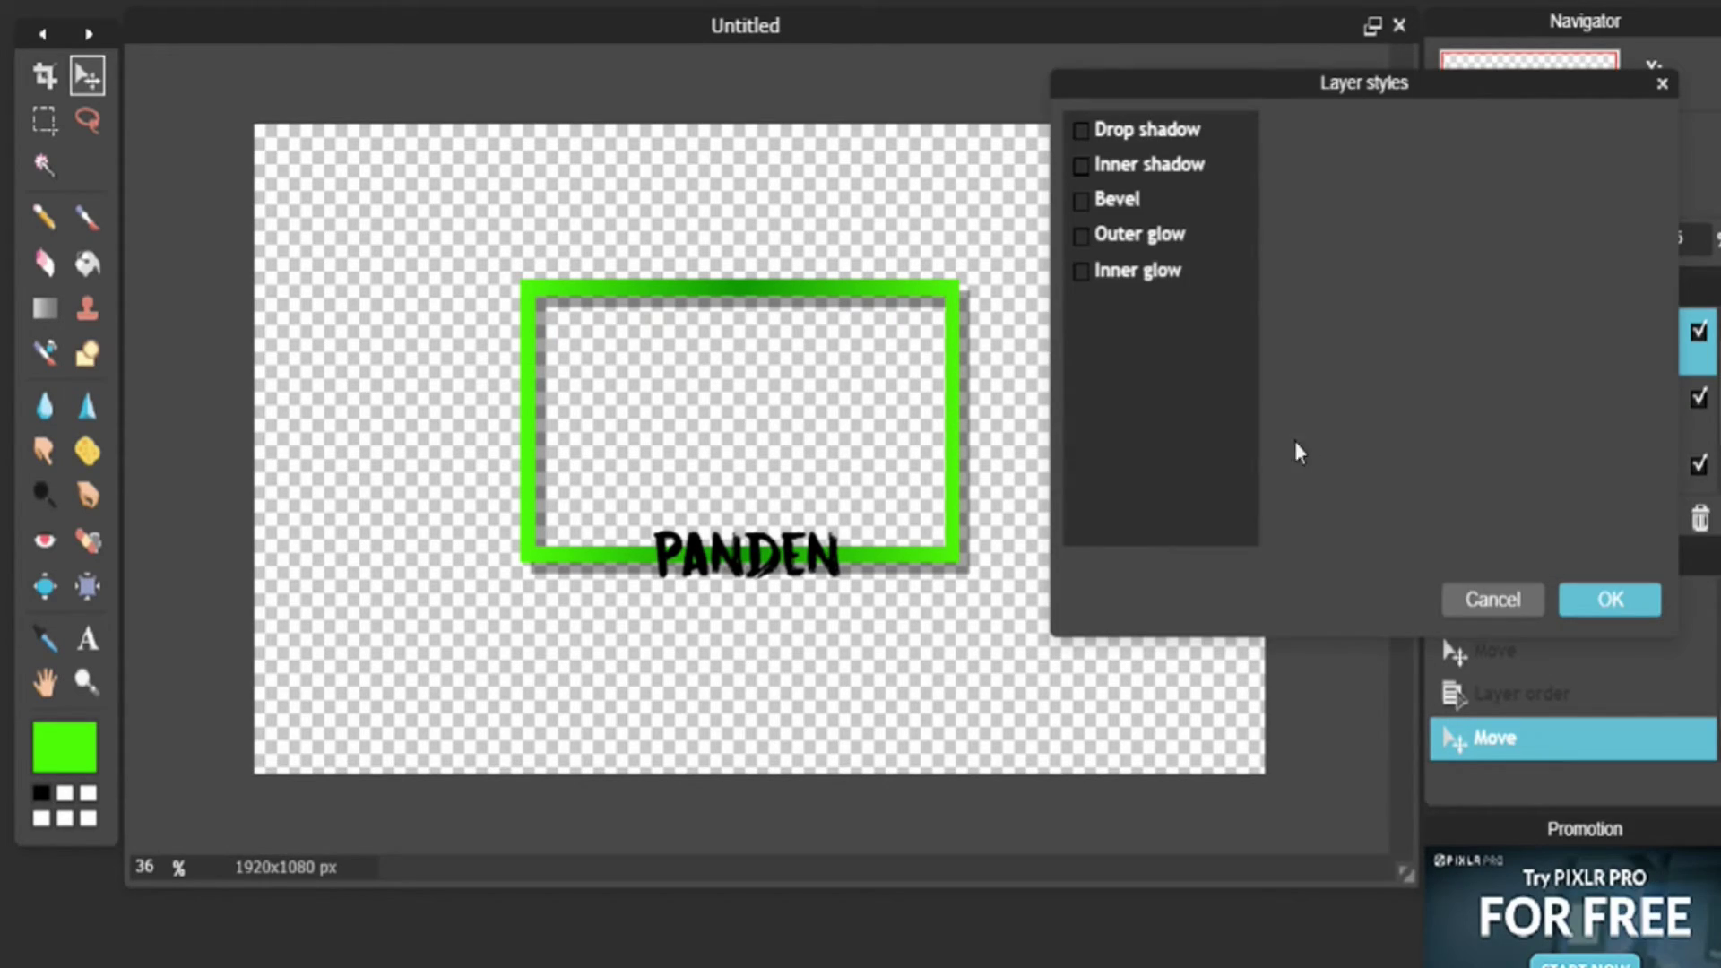
left_click(1149, 256)
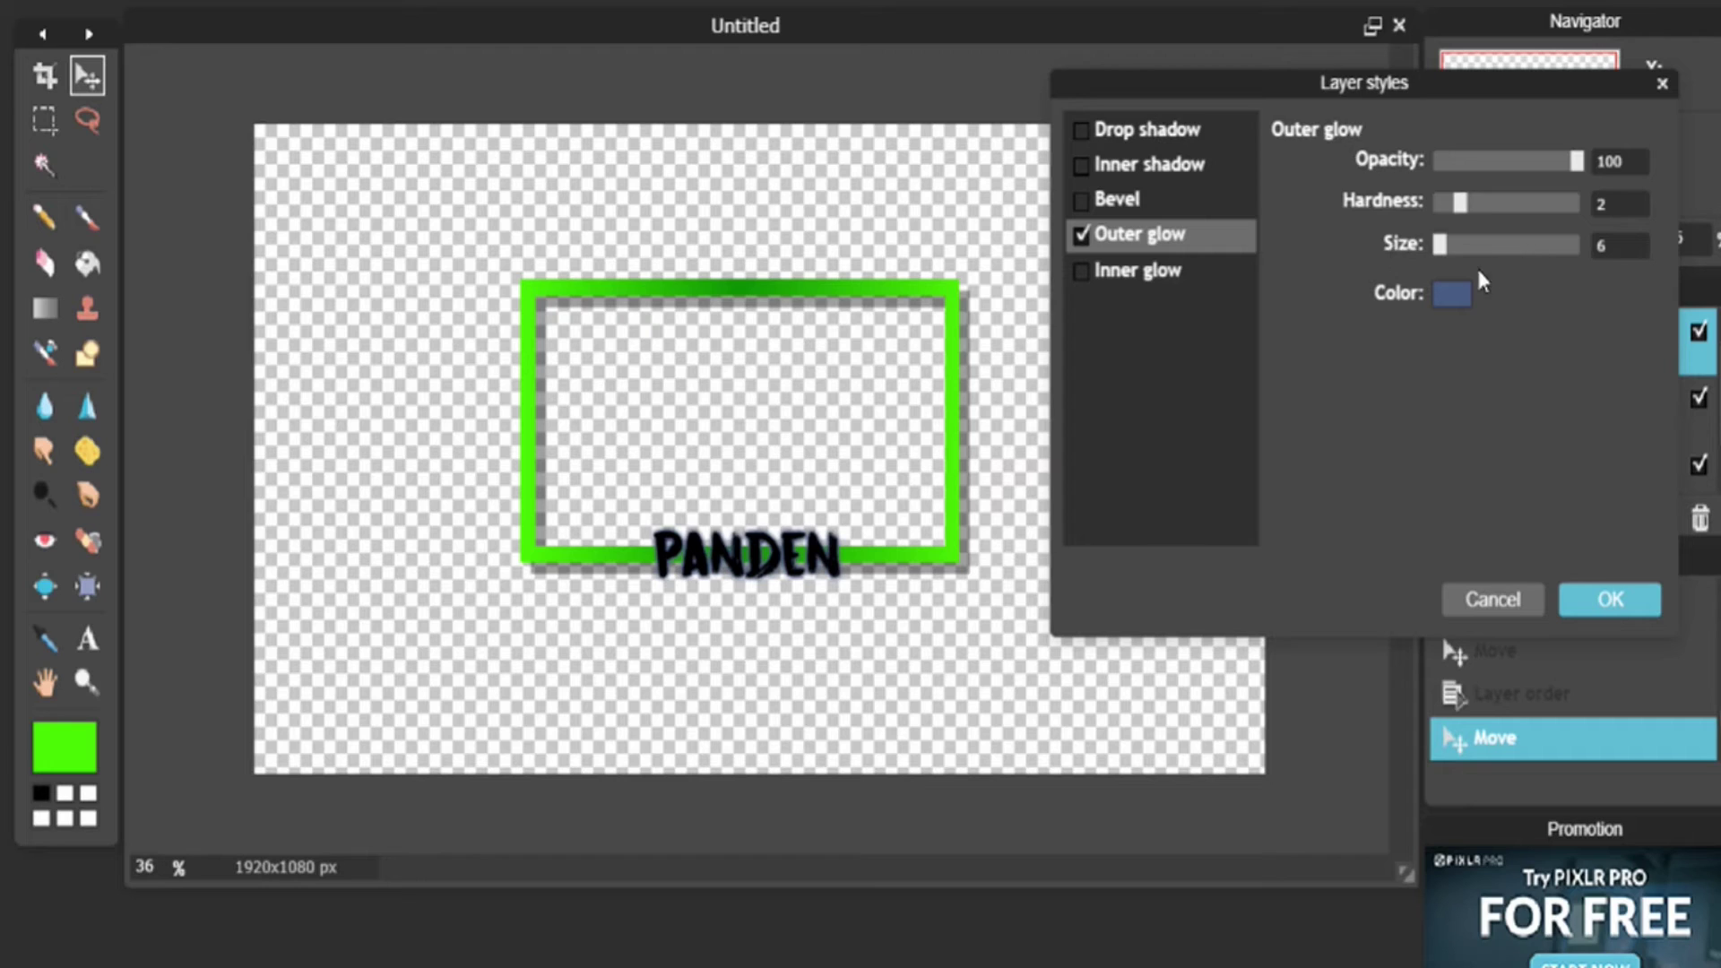
left_click(1462, 294)
left_click(1334, 324)
left_click_drag(1282, 289, 1496, 305)
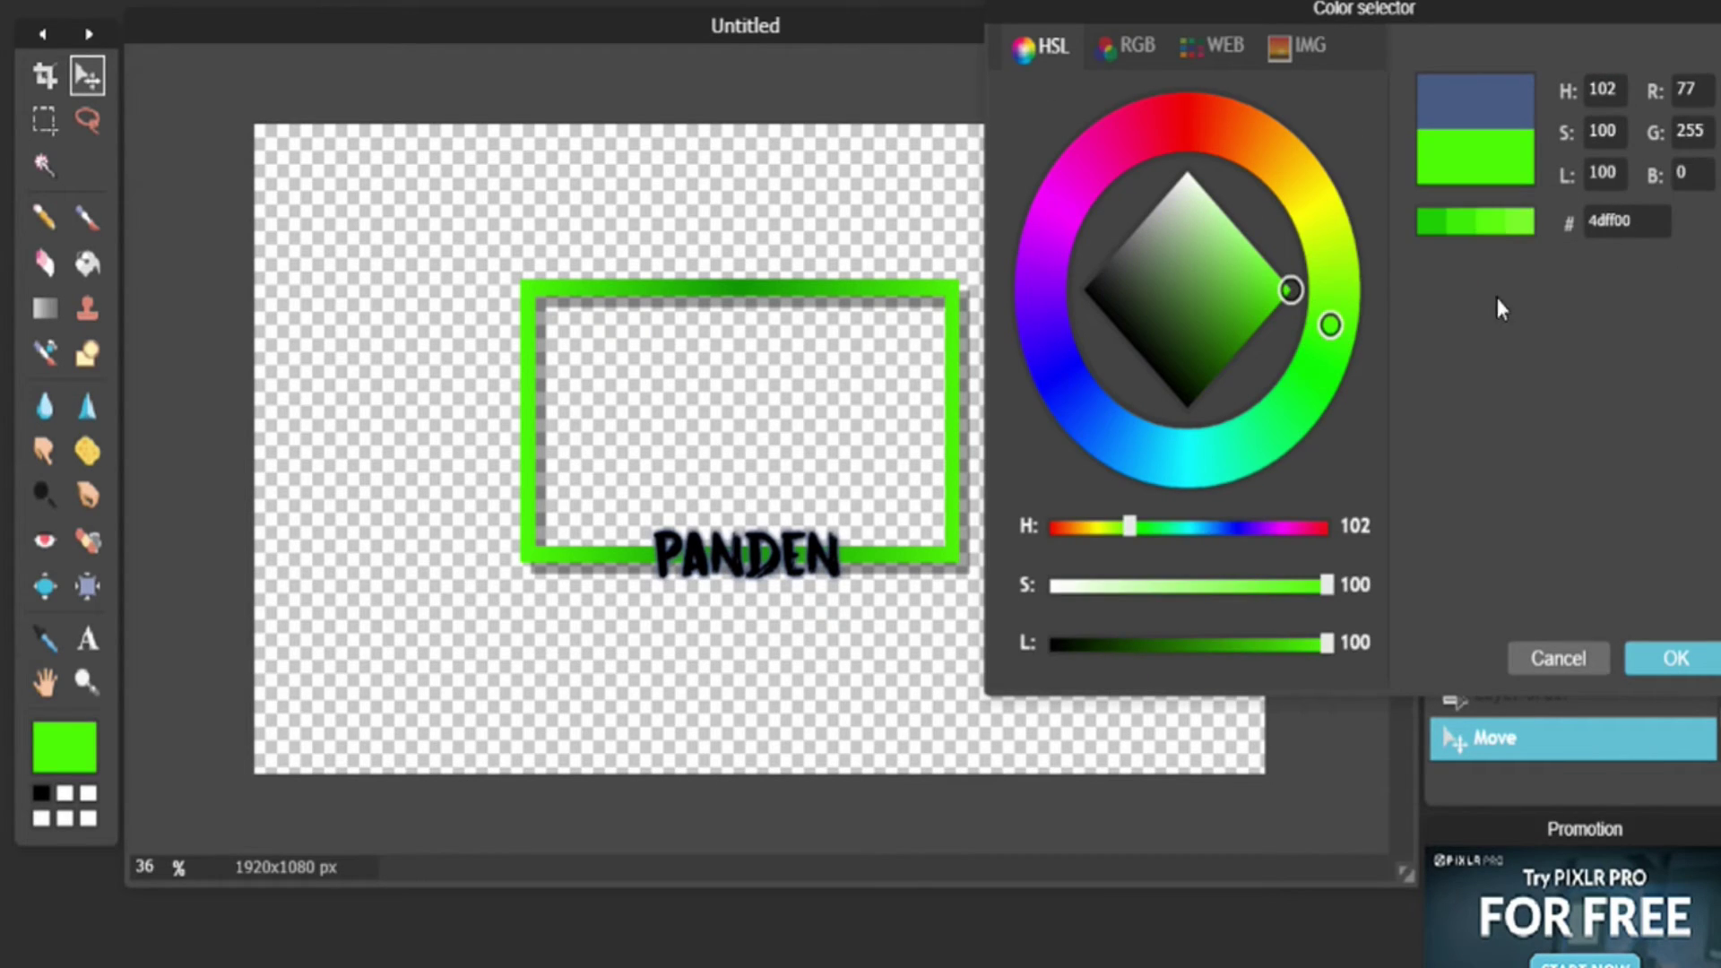
left_click(1673, 667)
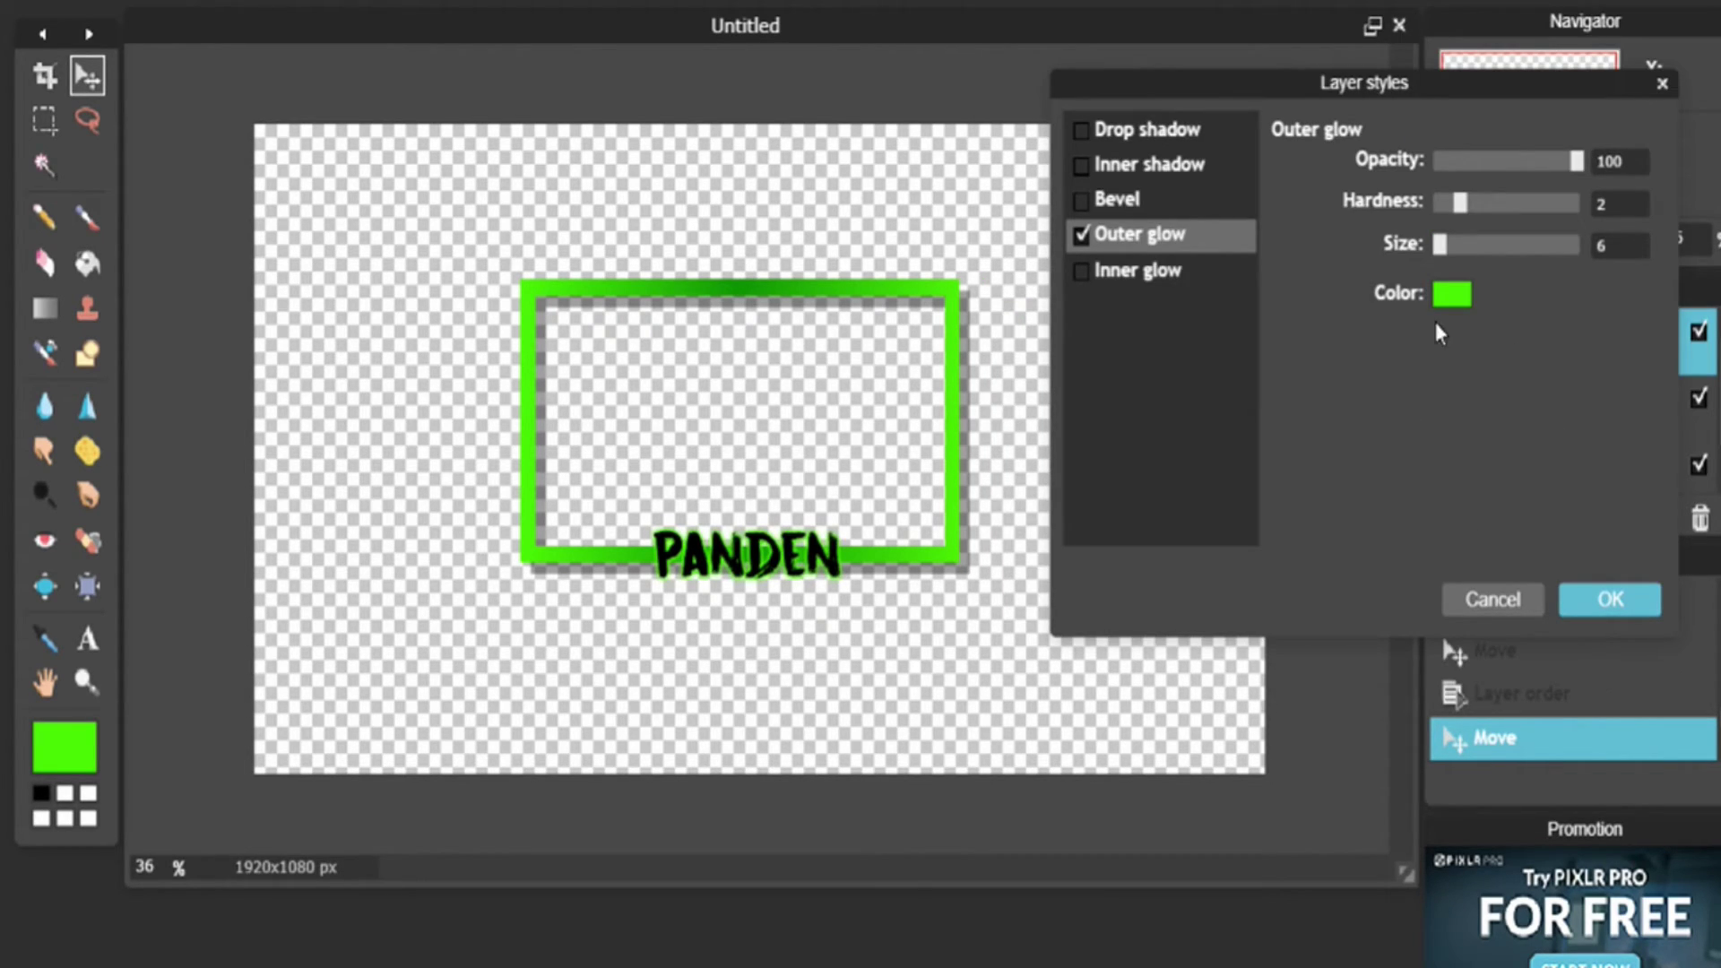
left_click_drag(1443, 247, 1438, 250)
left_click_drag(1488, 204, 1511, 205)
- Add a black drop shadow to PANDEN at opacity 48 and apply the styles
left_click(1149, 131)
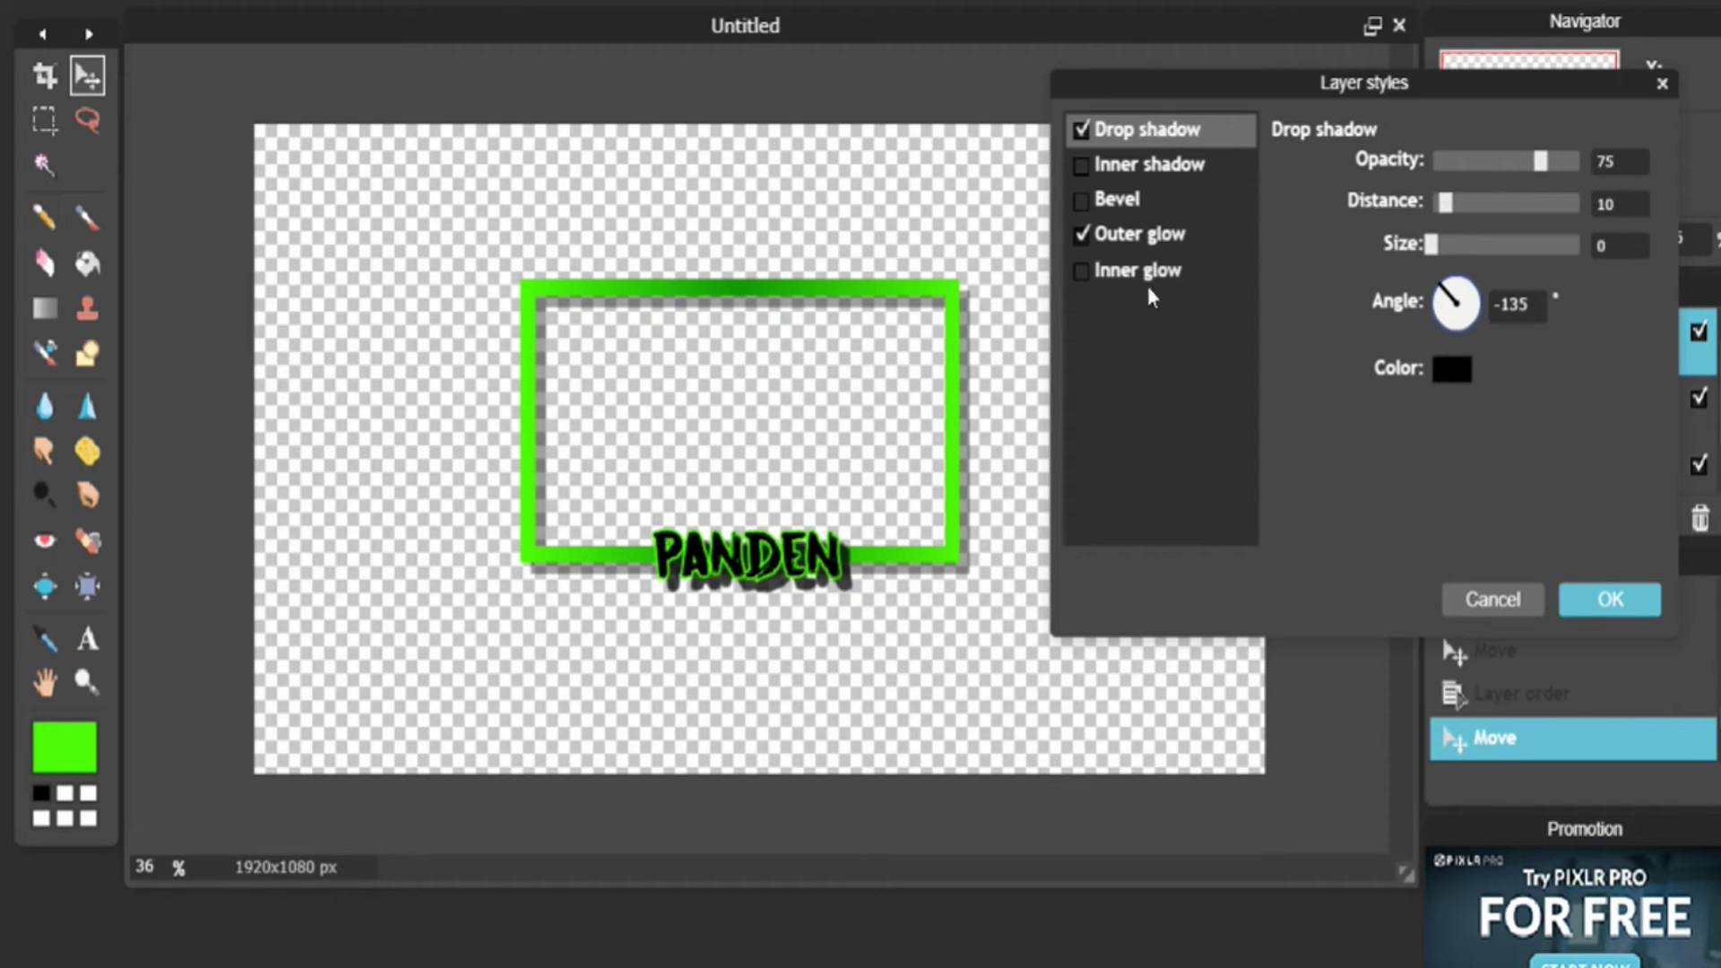
left_click_drag(1540, 161, 1503, 211)
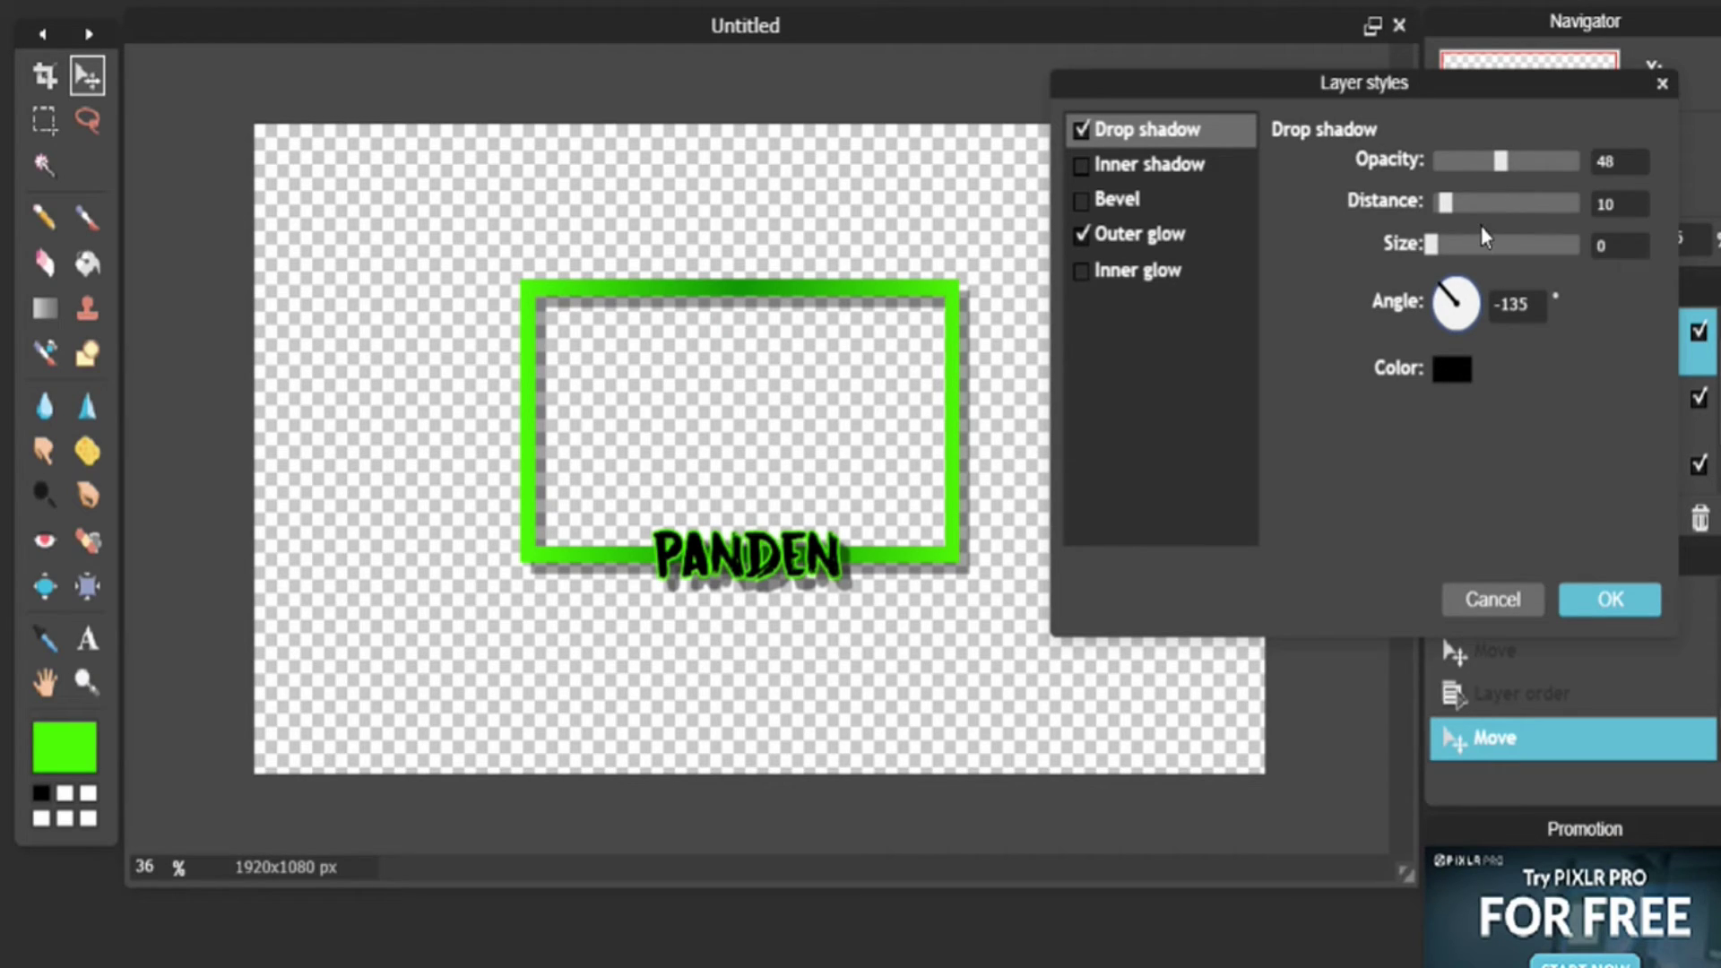
left_click(1609, 599)
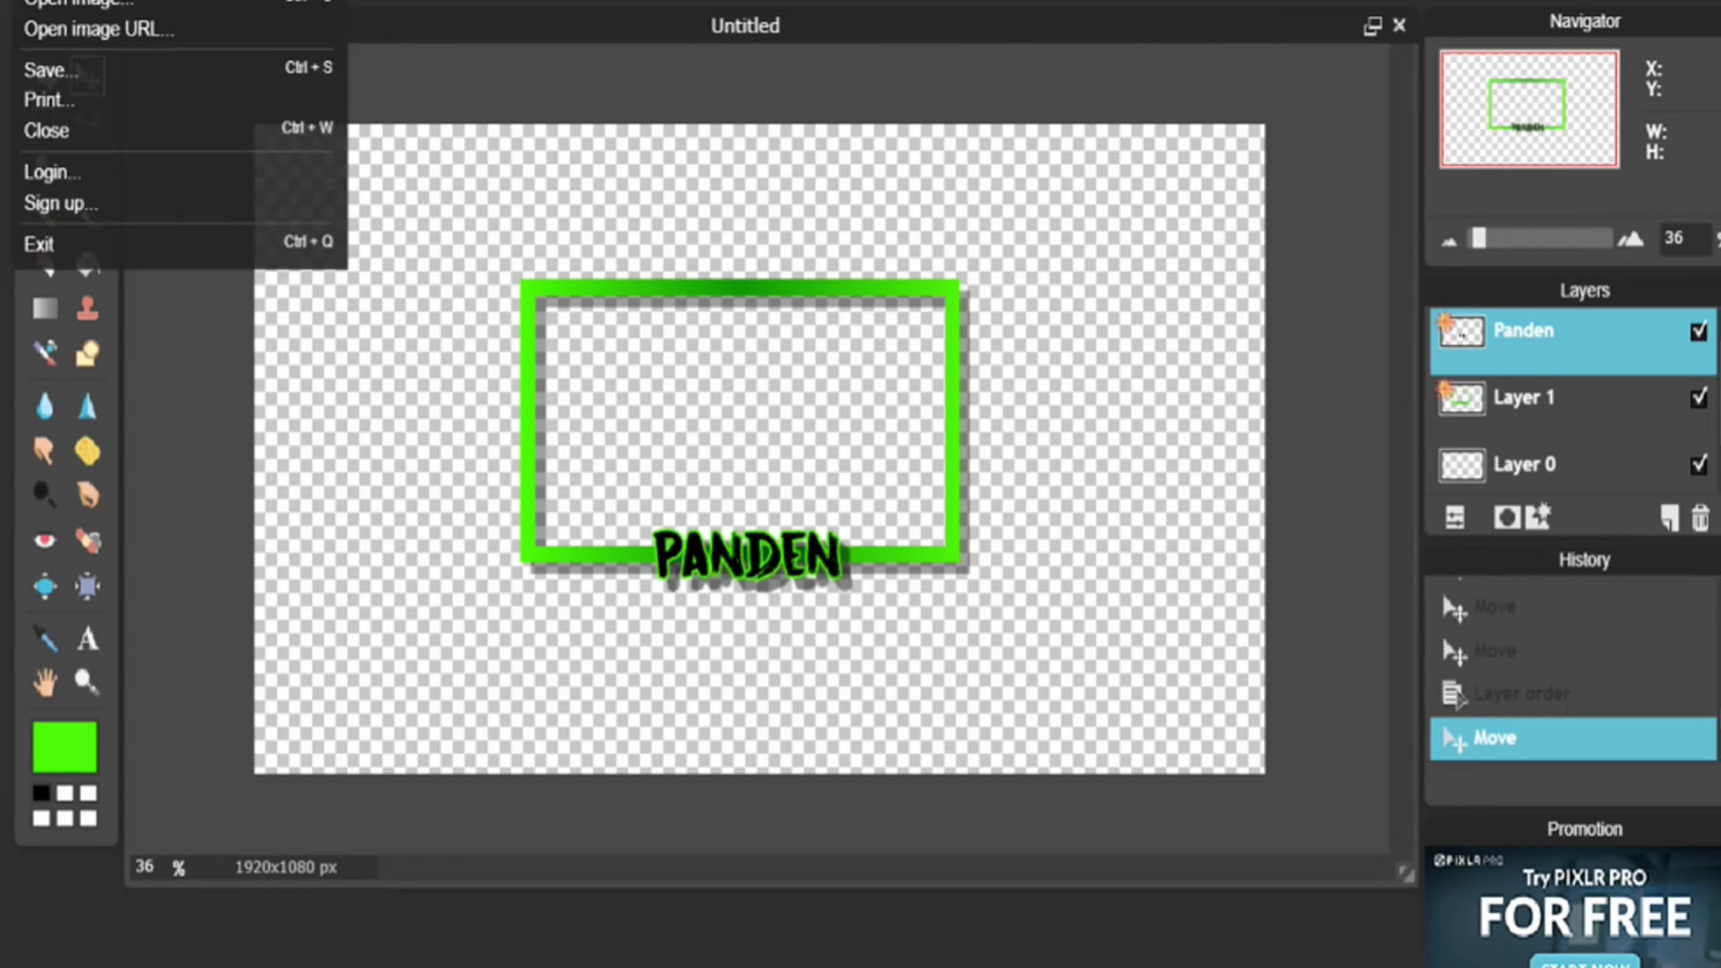
- Open Save and switch the format to PNG (transparent, full quality)
left_click(62, 67)
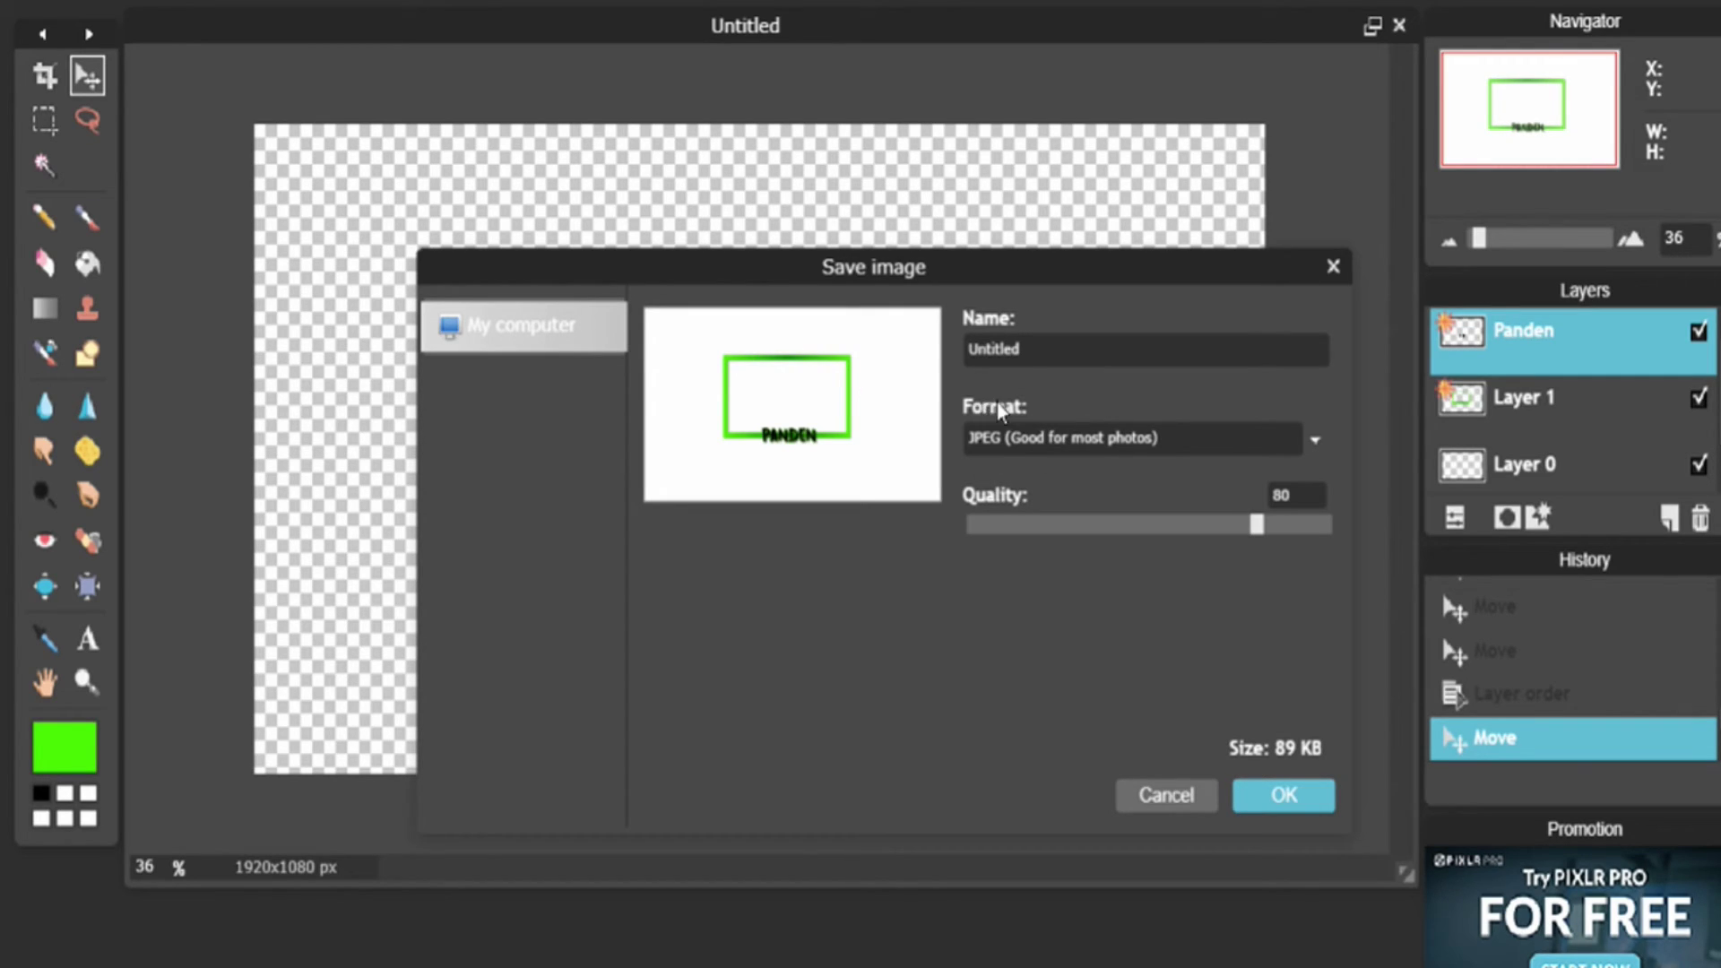
left_click(988, 436)
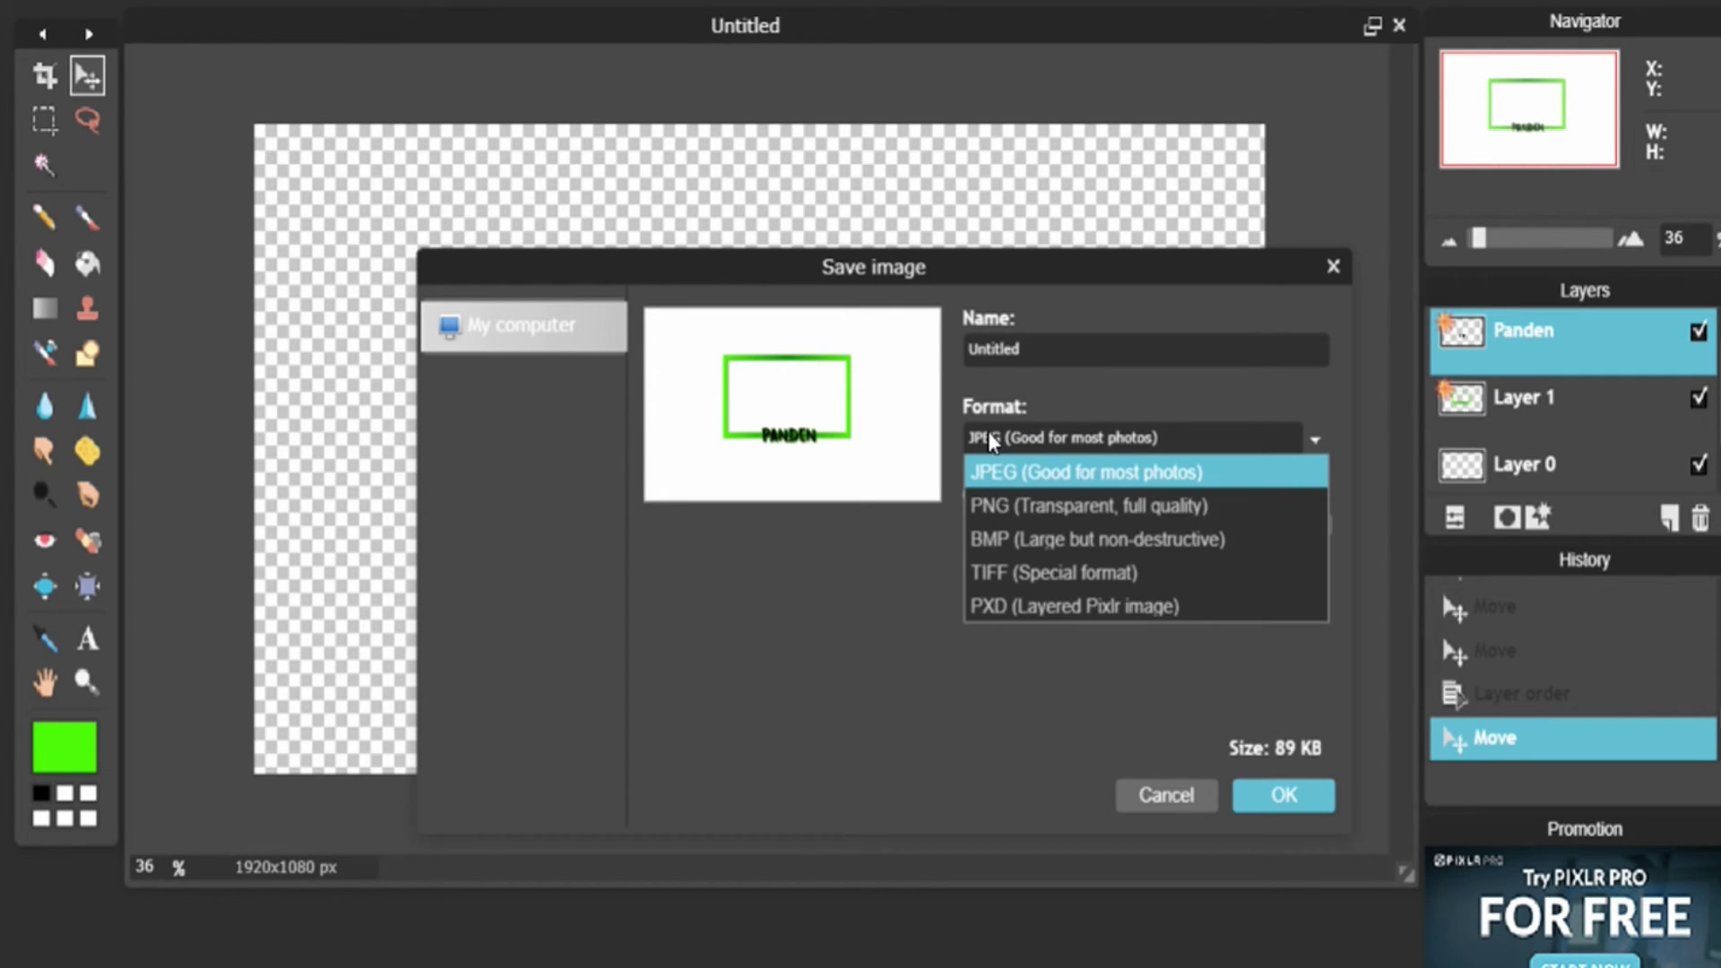
left_click(1042, 507)
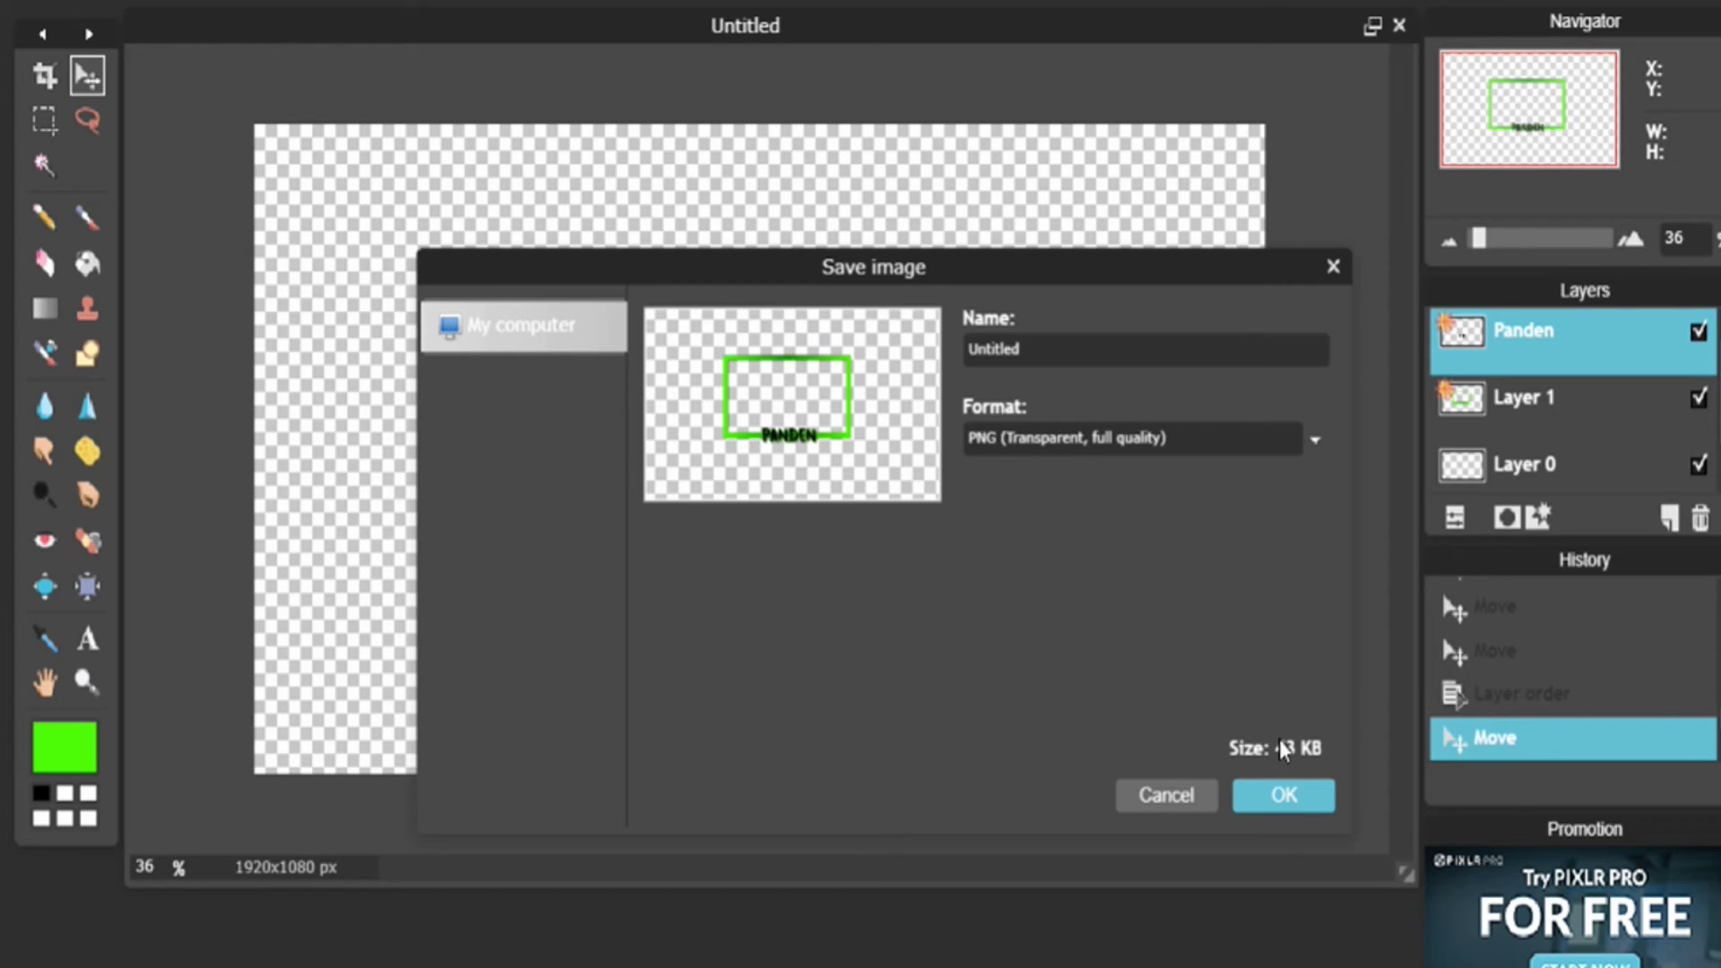
- Save the PNG as 'Pandens webcam box thing'
left_click(1298, 789)
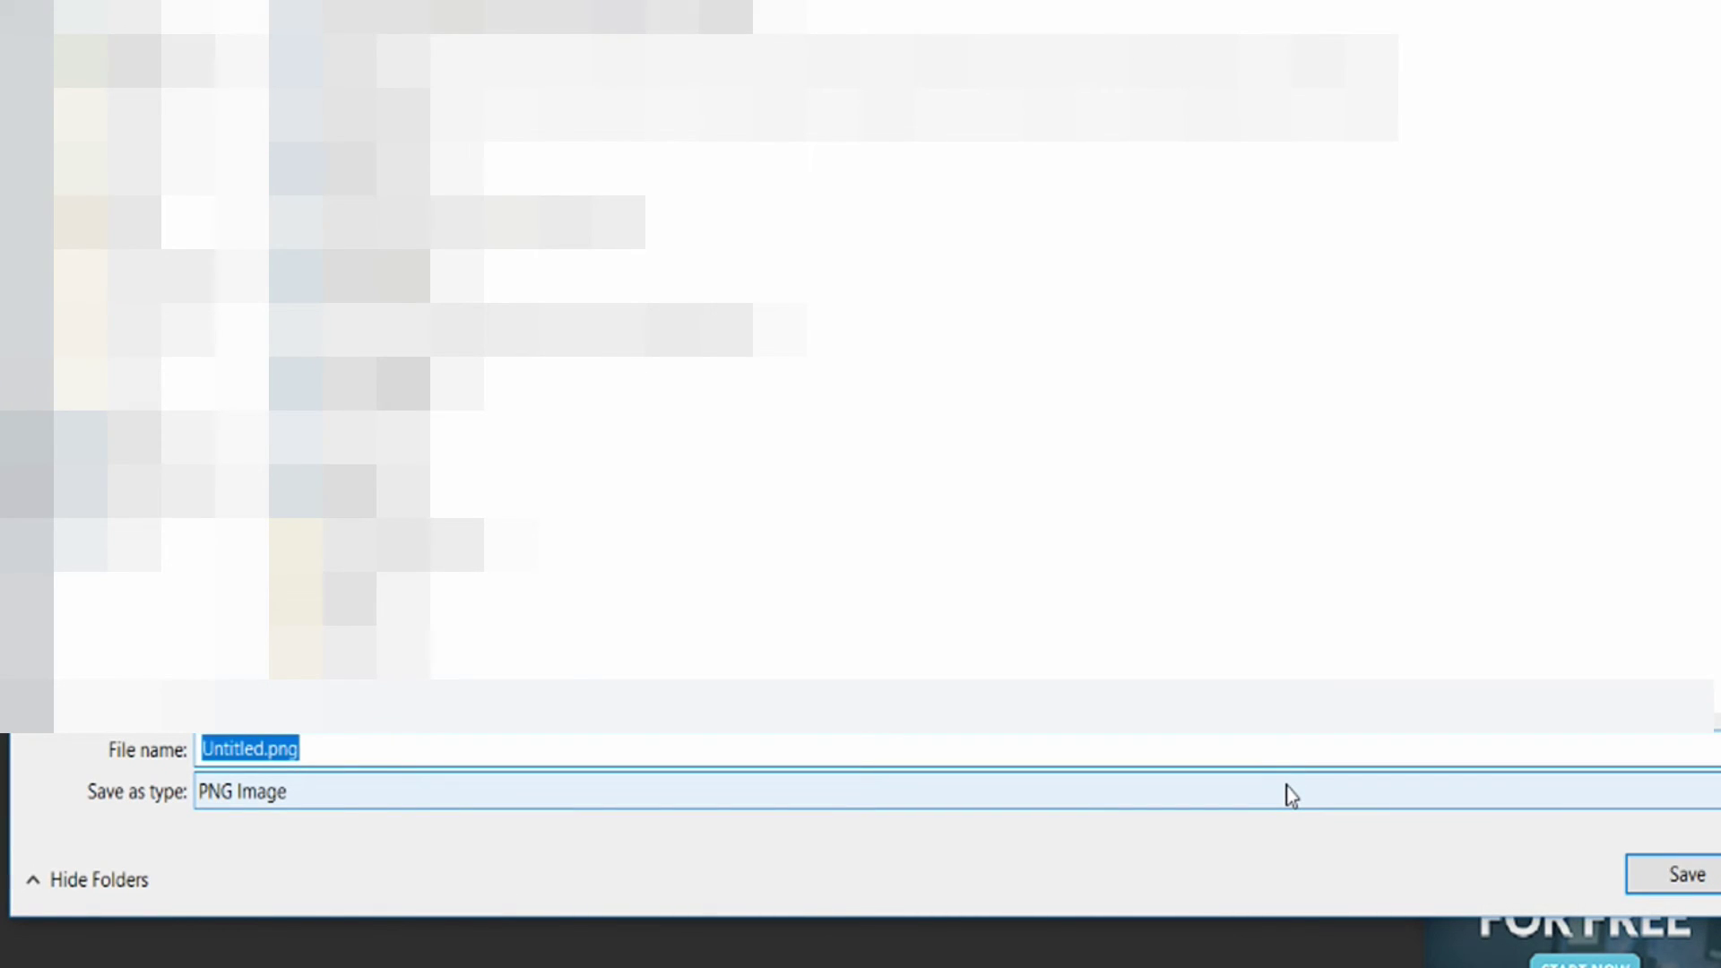
type("Pa")
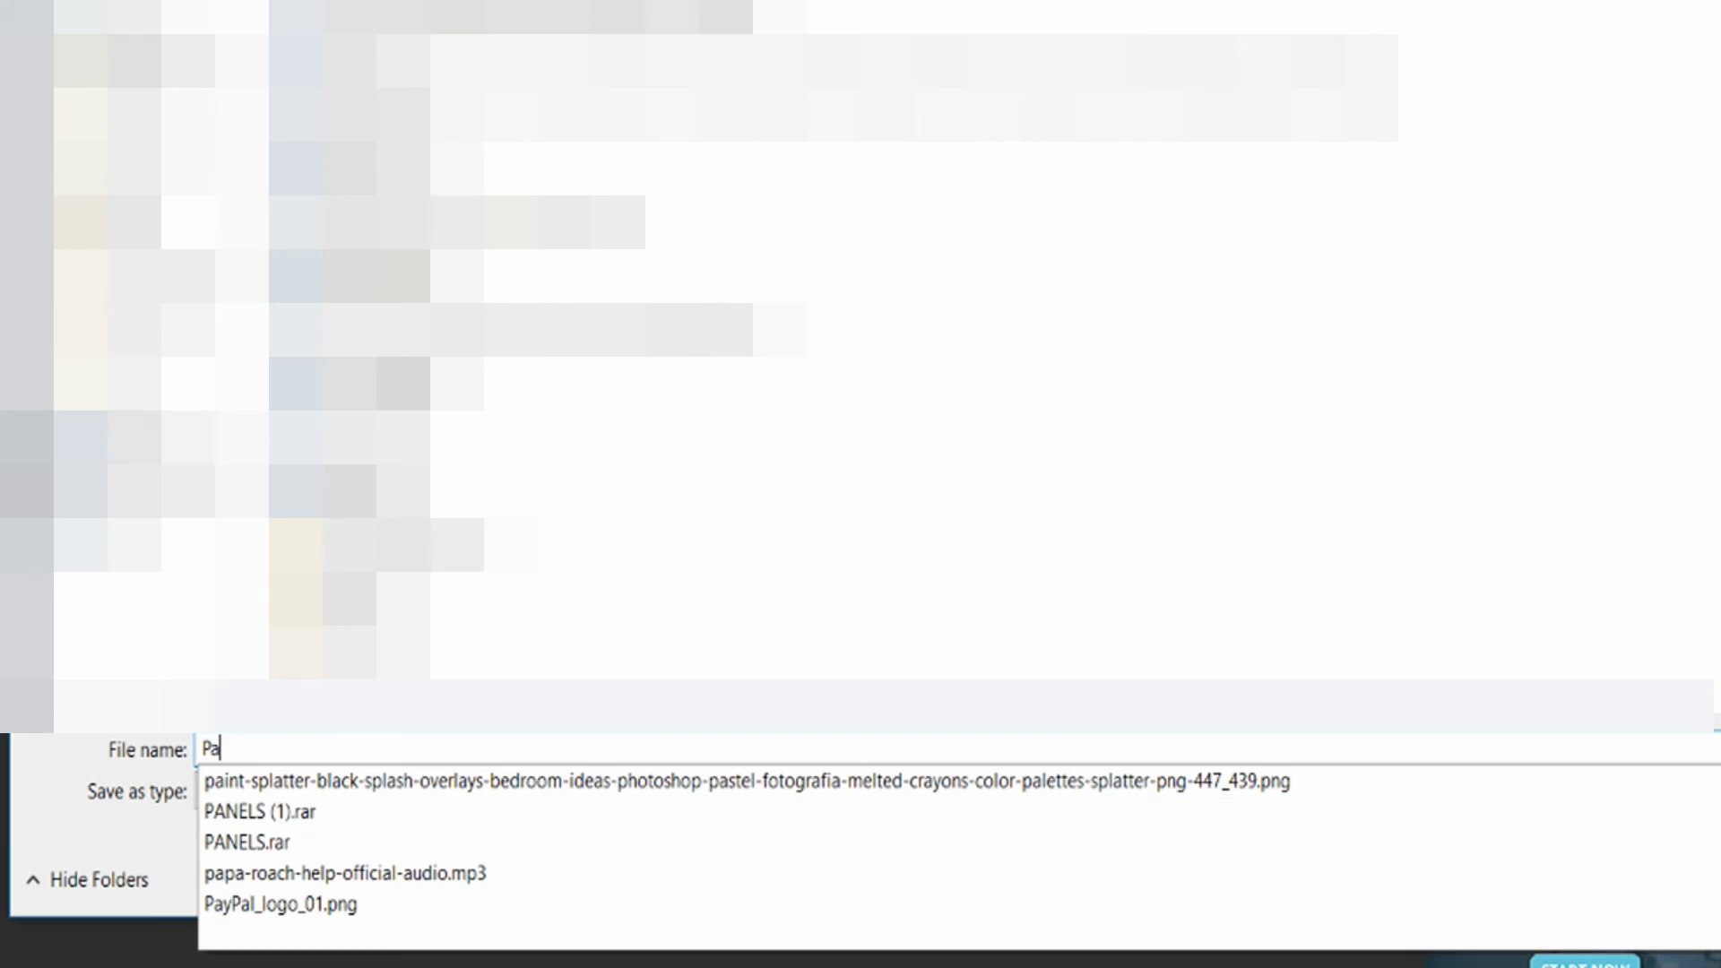
type("dhe")
key("BackSpace")
key("BackSpace")
key("BackSpace")
type("ndens webcam")
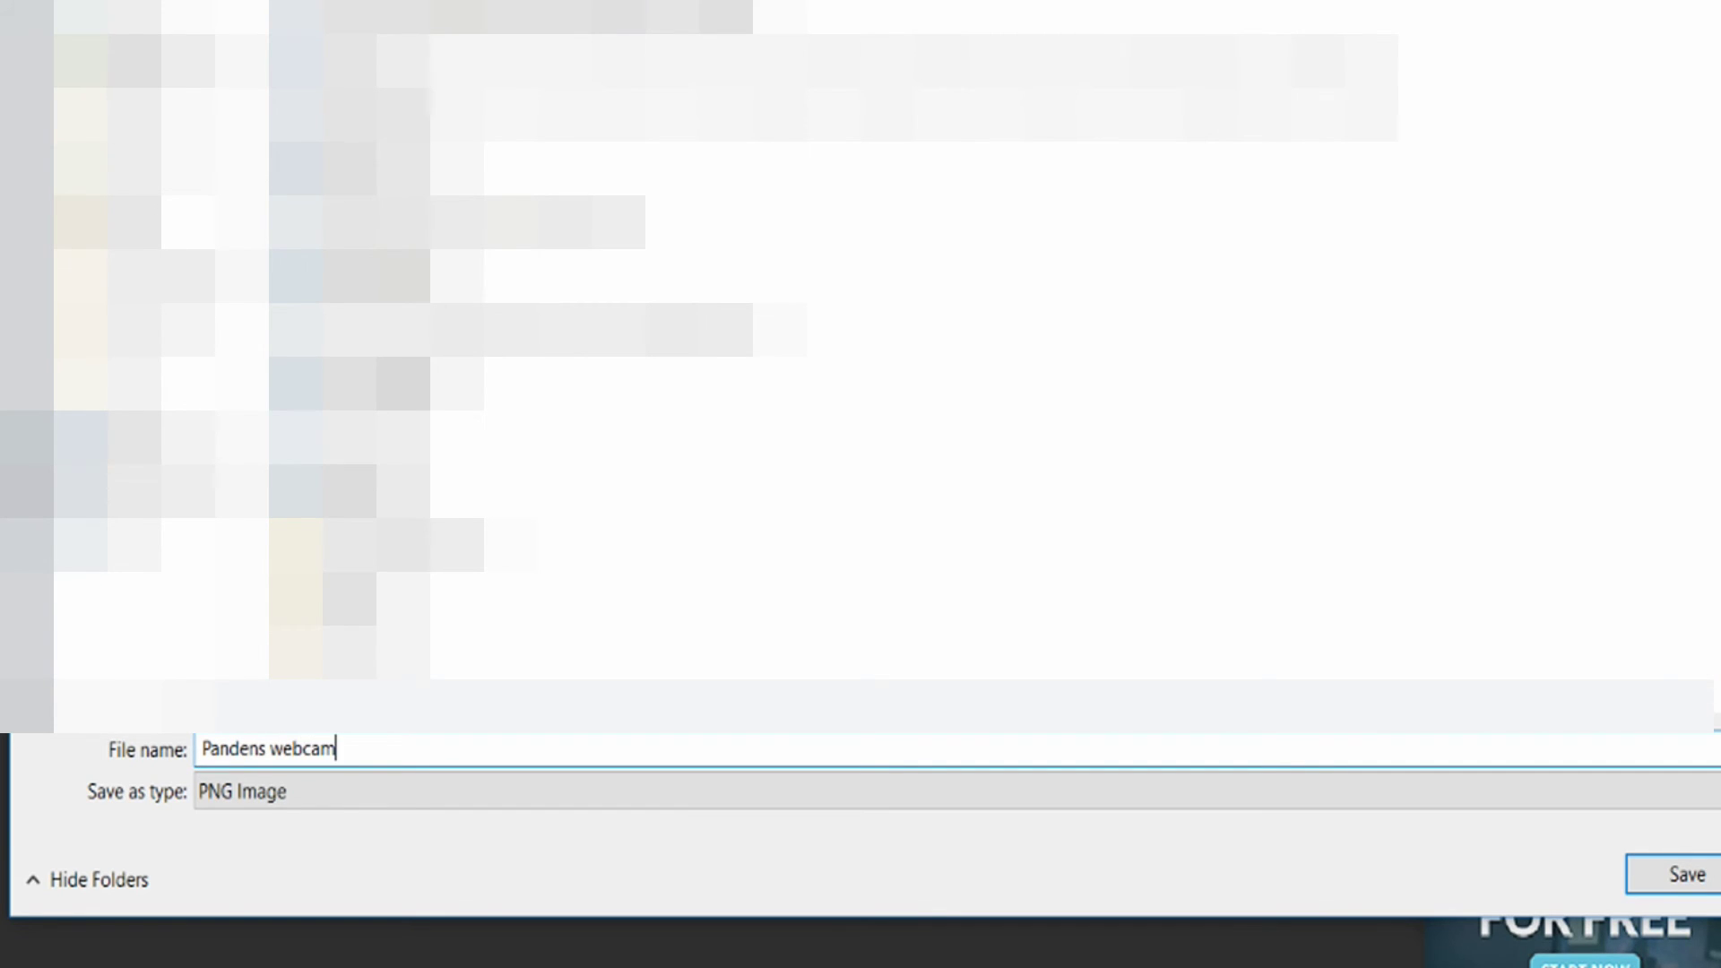
type(" box thing")
key("Return")
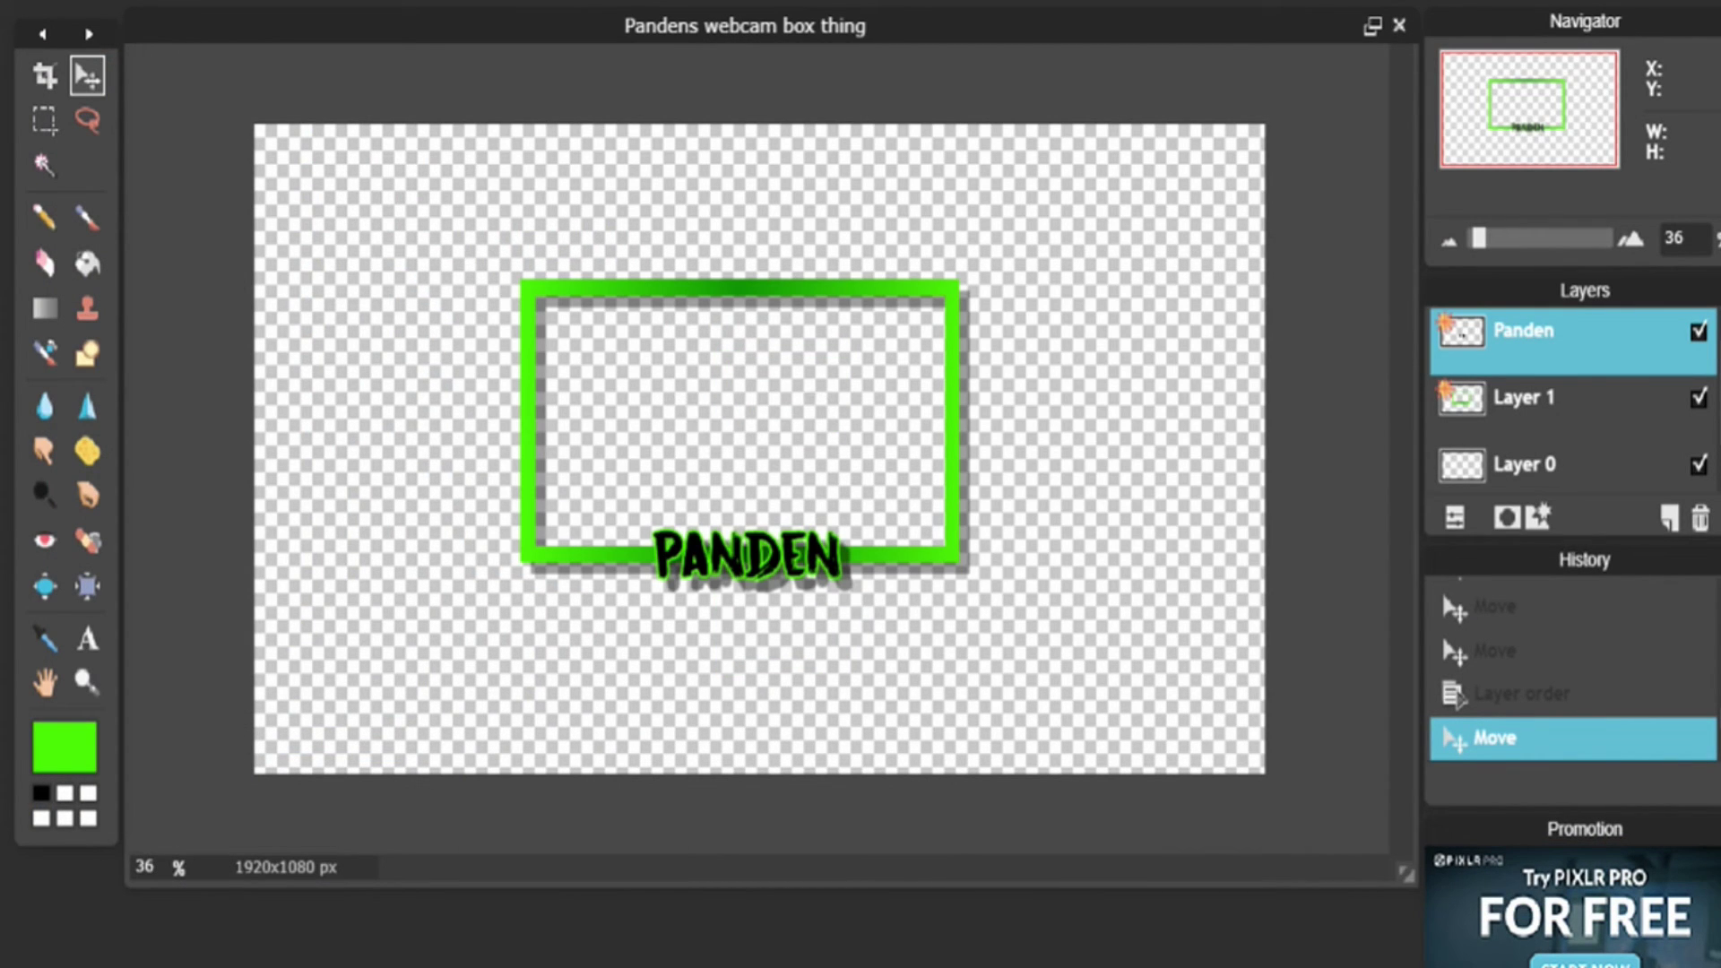